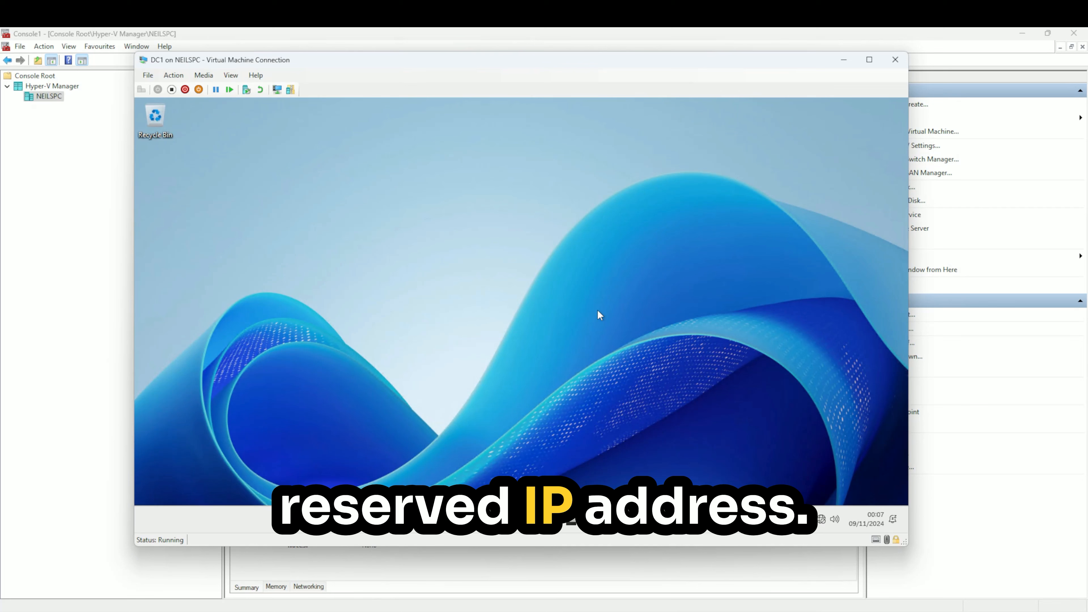
Check the network quick settings, dismiss the startup prompt and open Local Server properties.
left_click(822, 519)
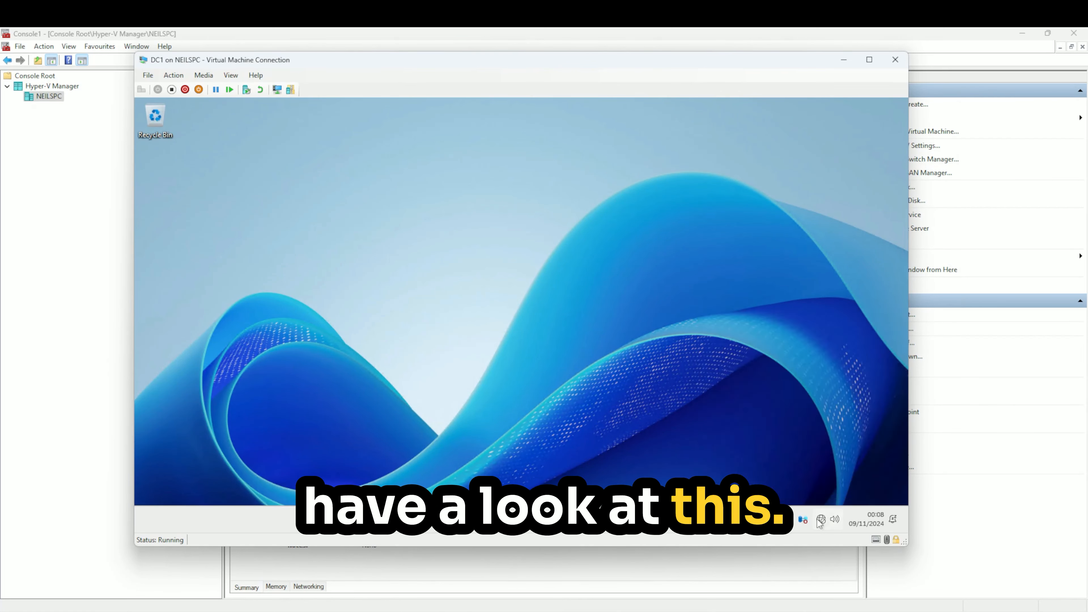
left_click(821, 520)
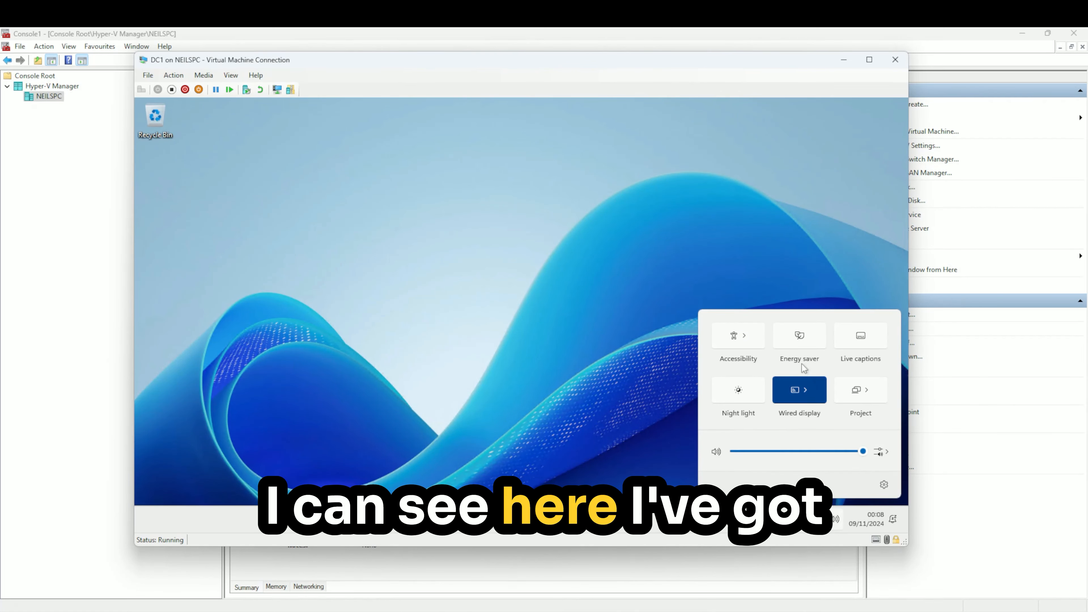
left_click(512, 379)
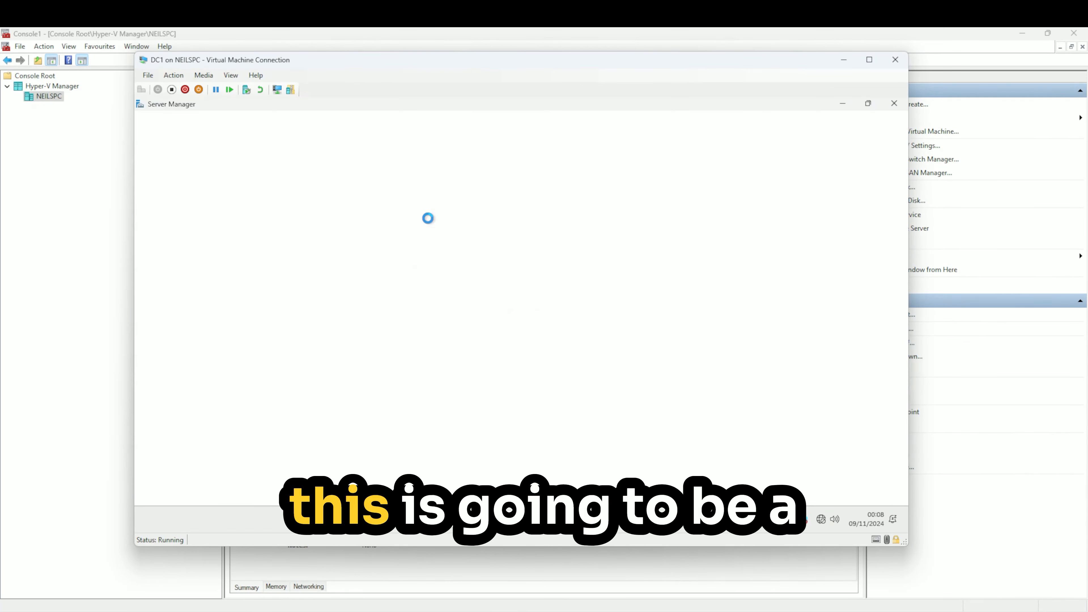
left_click(484, 178)
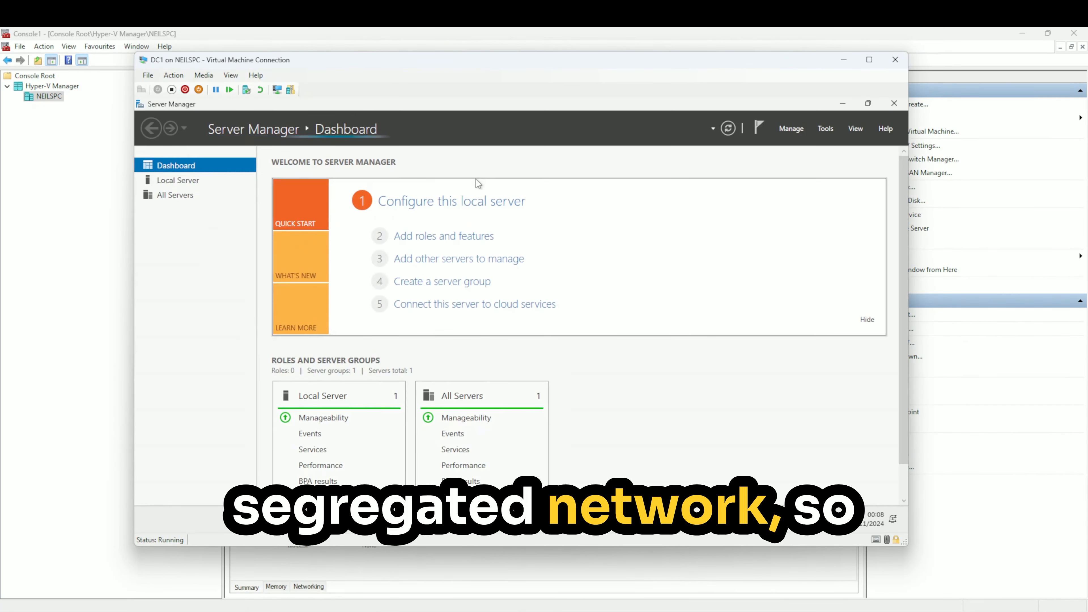
left_click(495, 202)
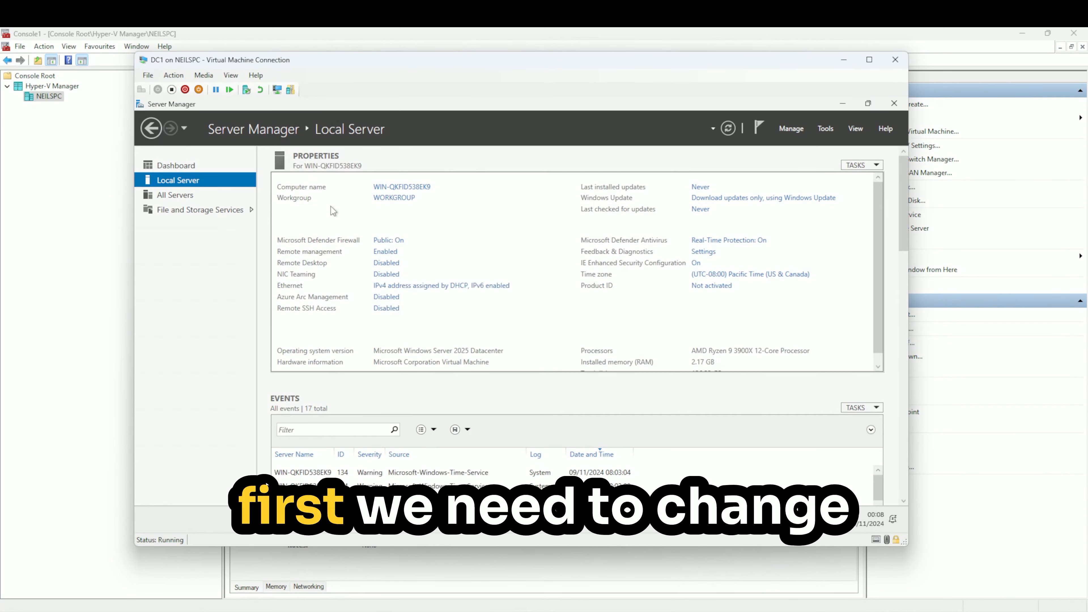
Rename the computer to DC1 and choose Restart Later.
left_click(380, 188)
left_click(353, 251)
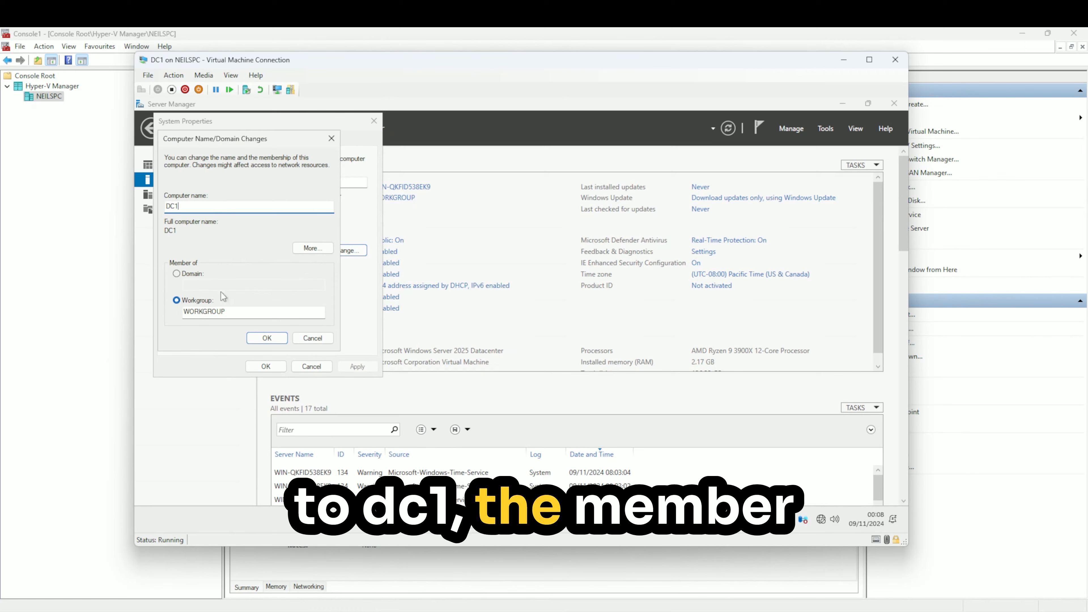
type("DC1")
left_click(255, 339)
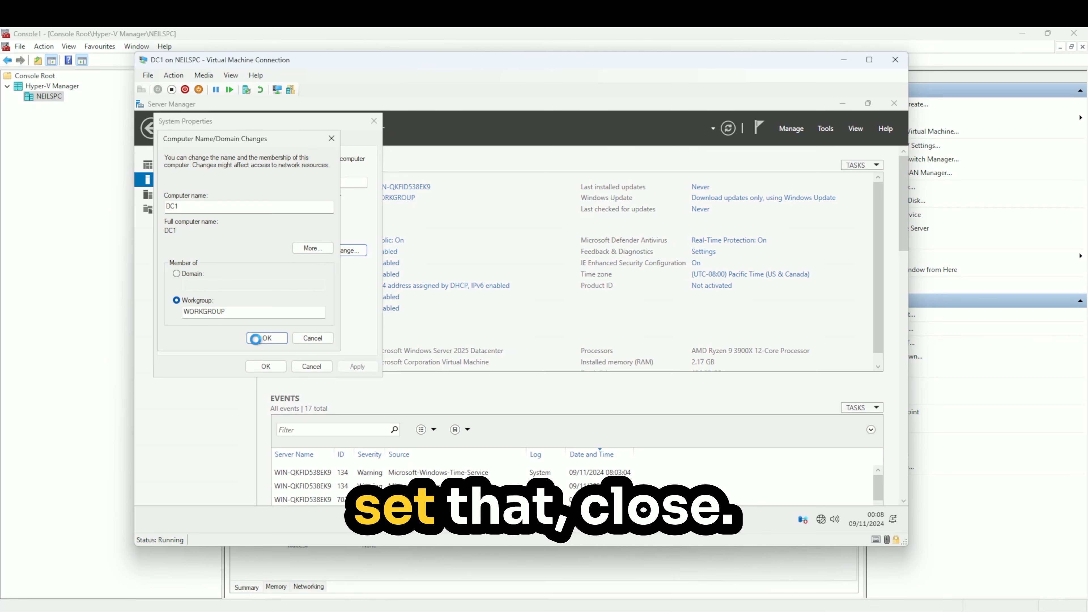
left_click(560, 333)
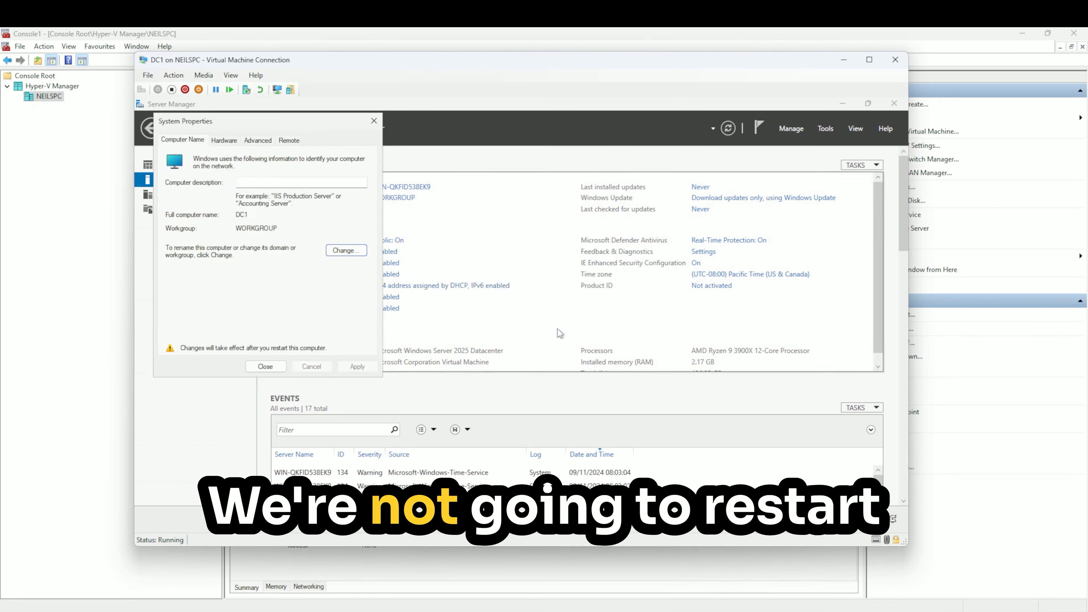
left_click(278, 371)
left_click(571, 317)
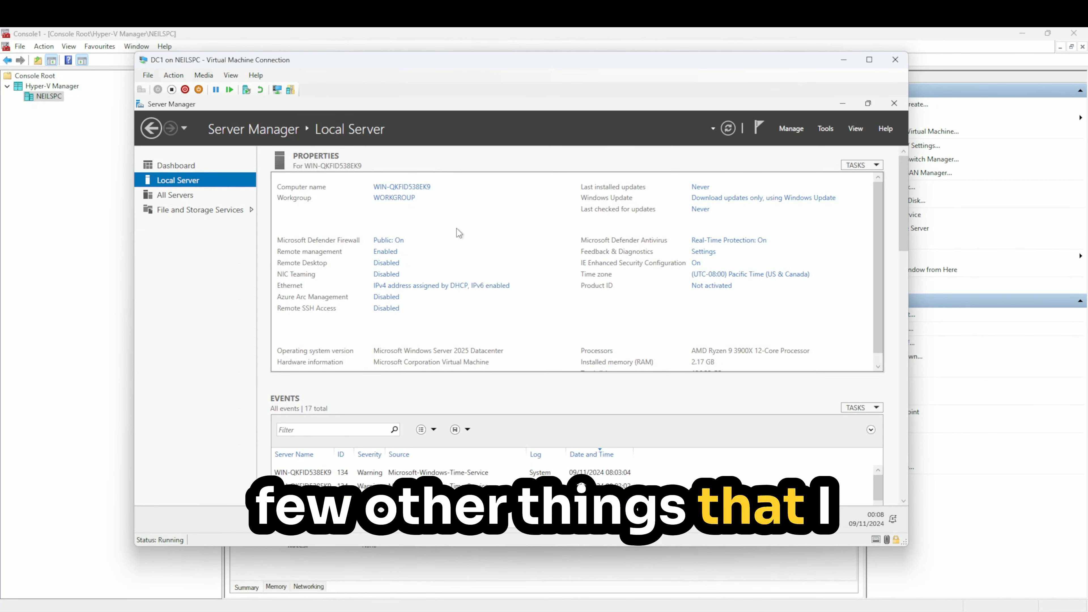
Open the IPv4 properties of the Ethernet adapter.
left_click(488, 285)
left_click(335, 228)
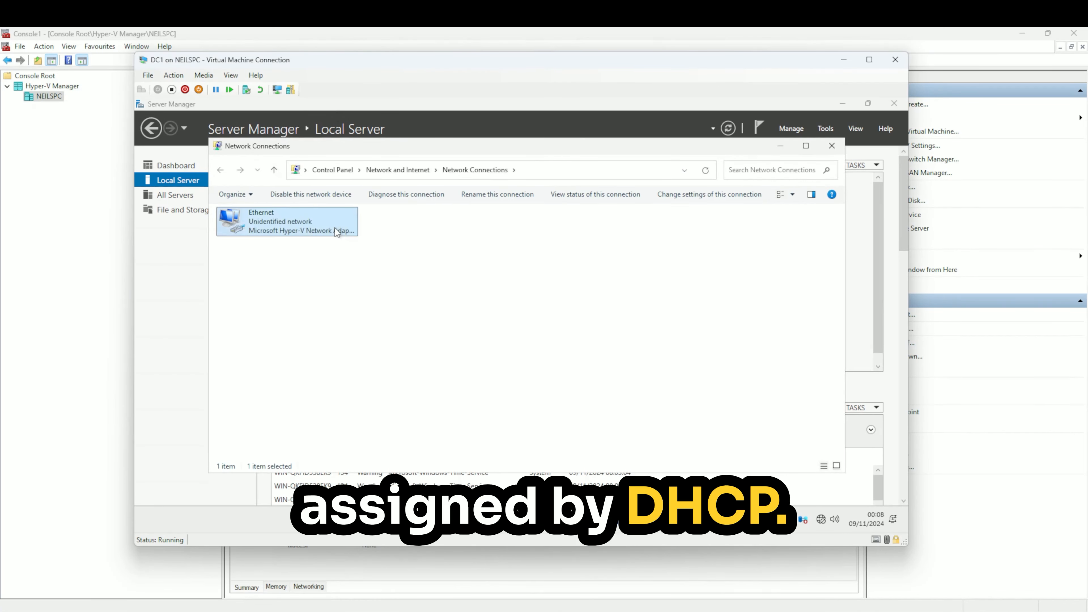
right_click(335, 228)
left_click(370, 336)
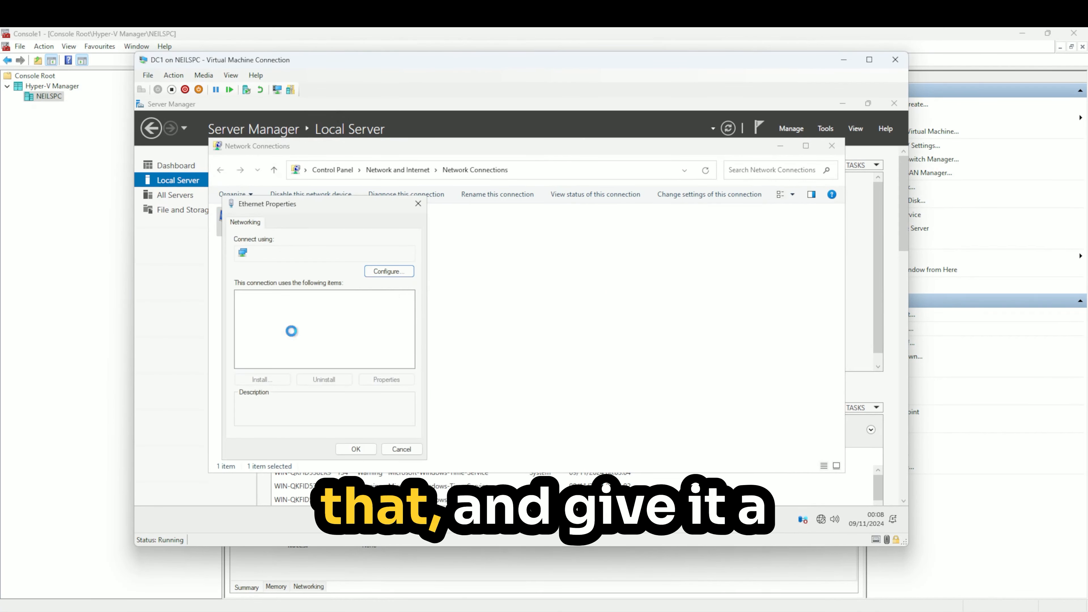
left_click(334, 325)
left_click(386, 380)
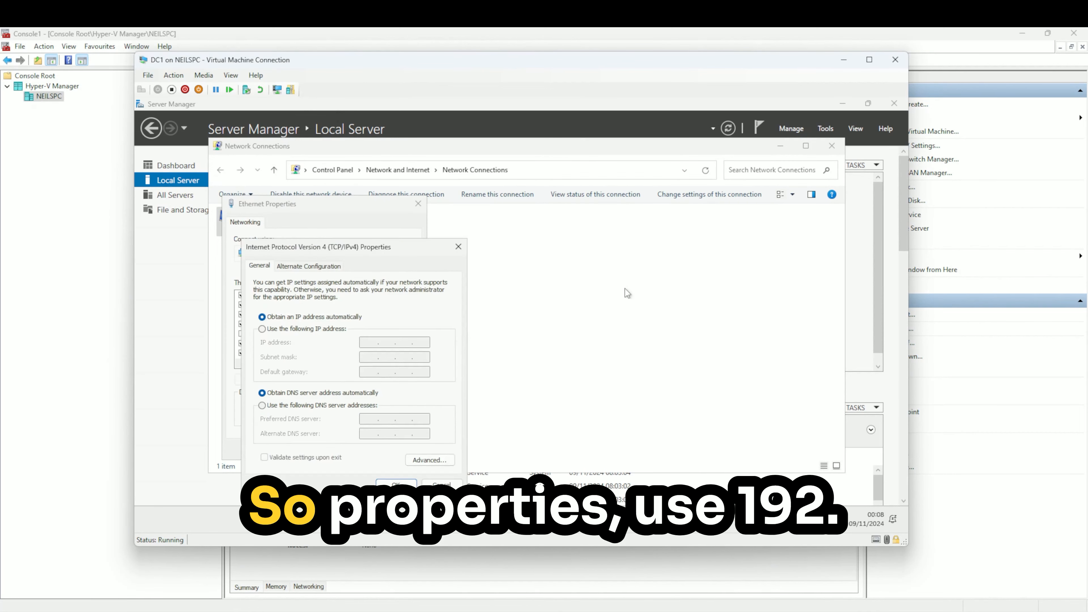
Set static IP 192.168.0.1, mask 255.255.255.0 and preferred DNS 192.168.0.1, then close the network windows.
left_click(294, 329)
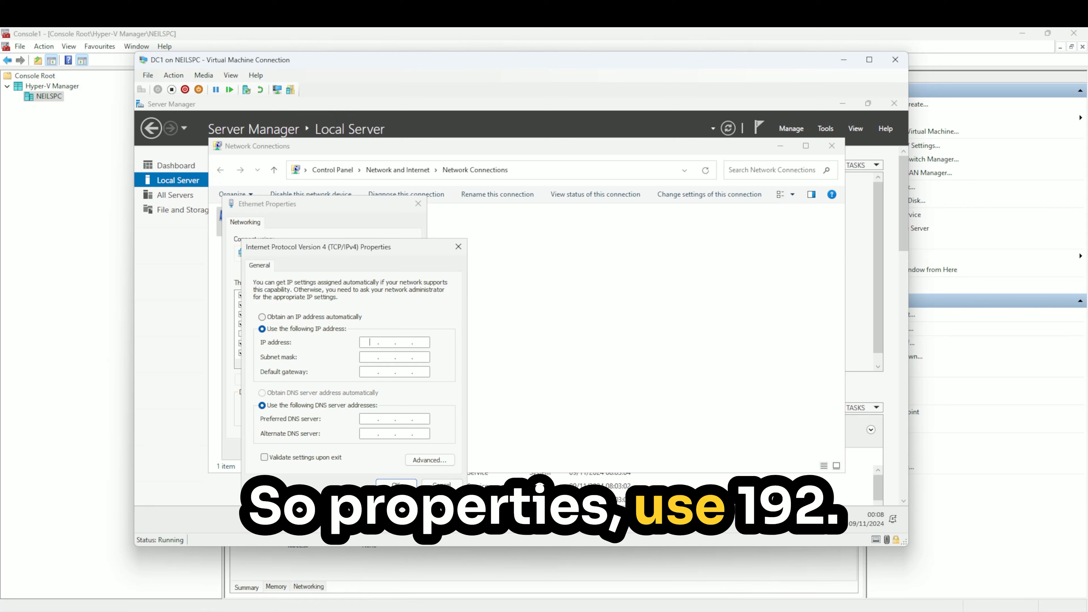
type("192 . 168 . ")
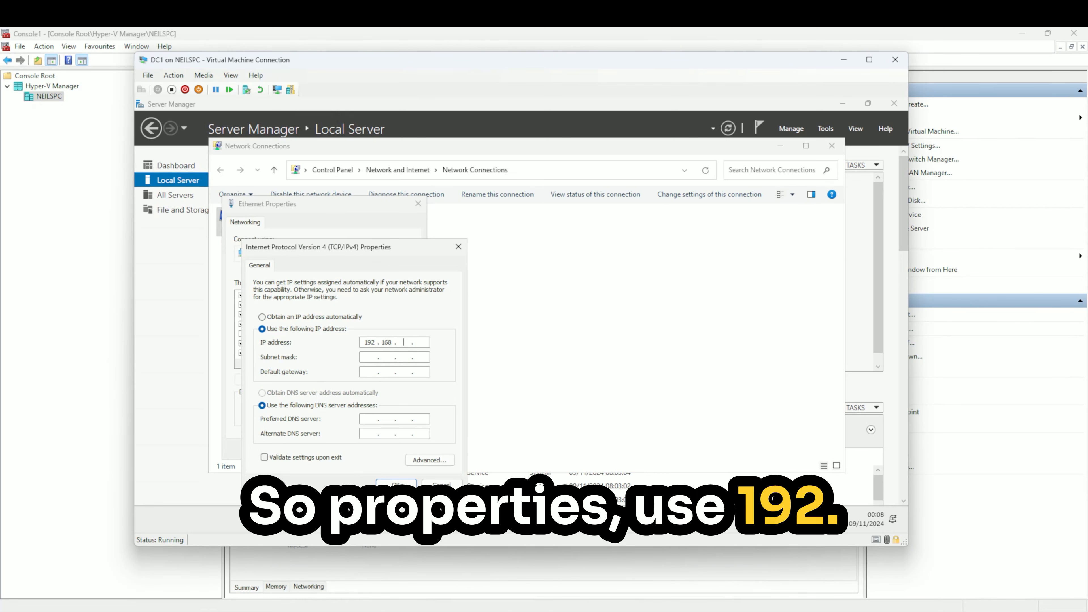
type("0 .")
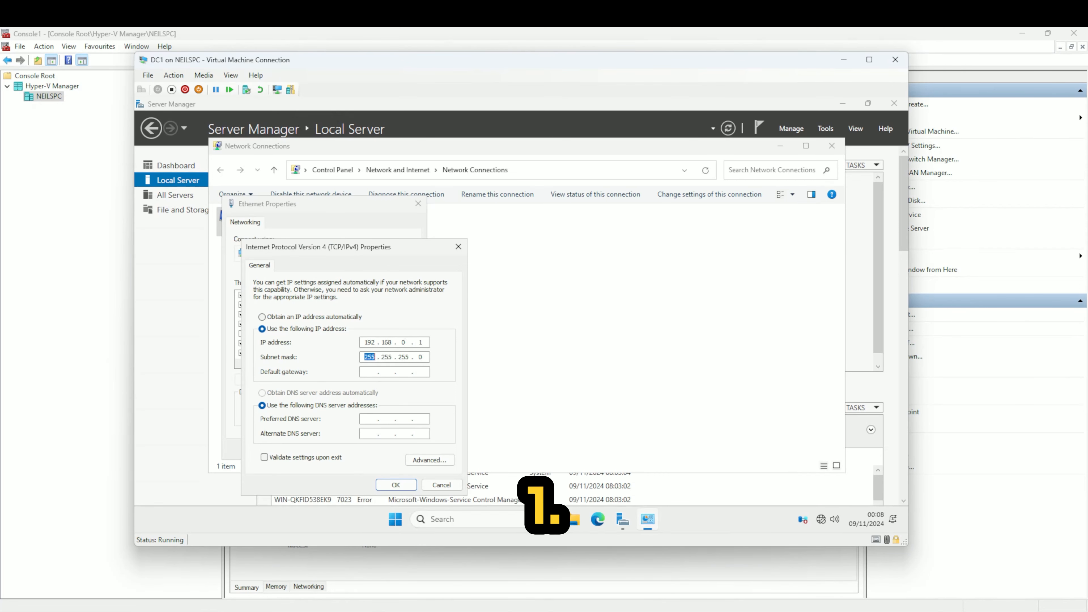
key("Tab")
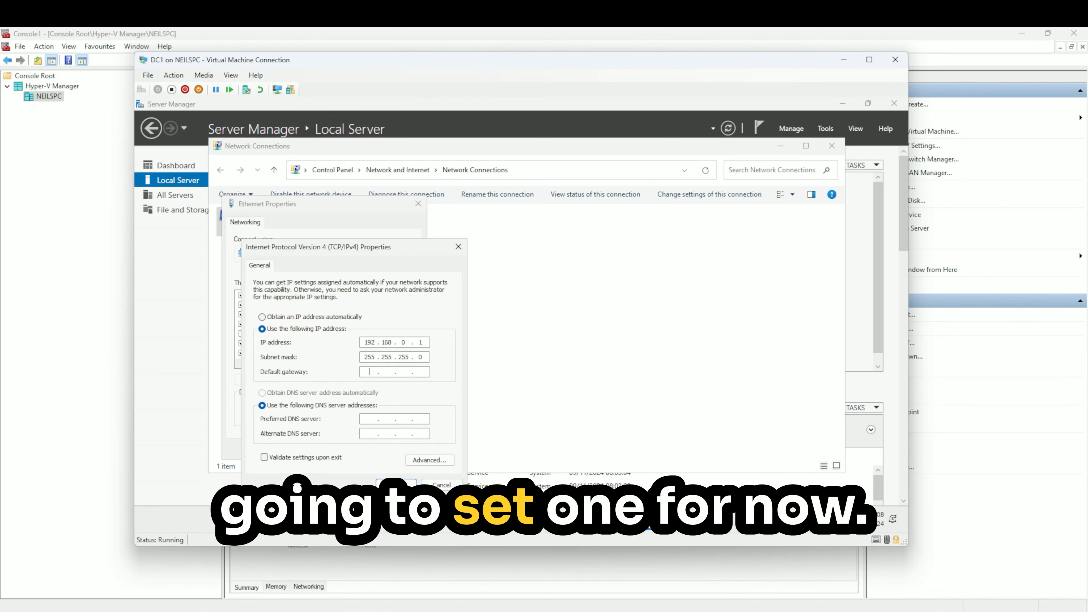
key("Tab")
key("Tab")
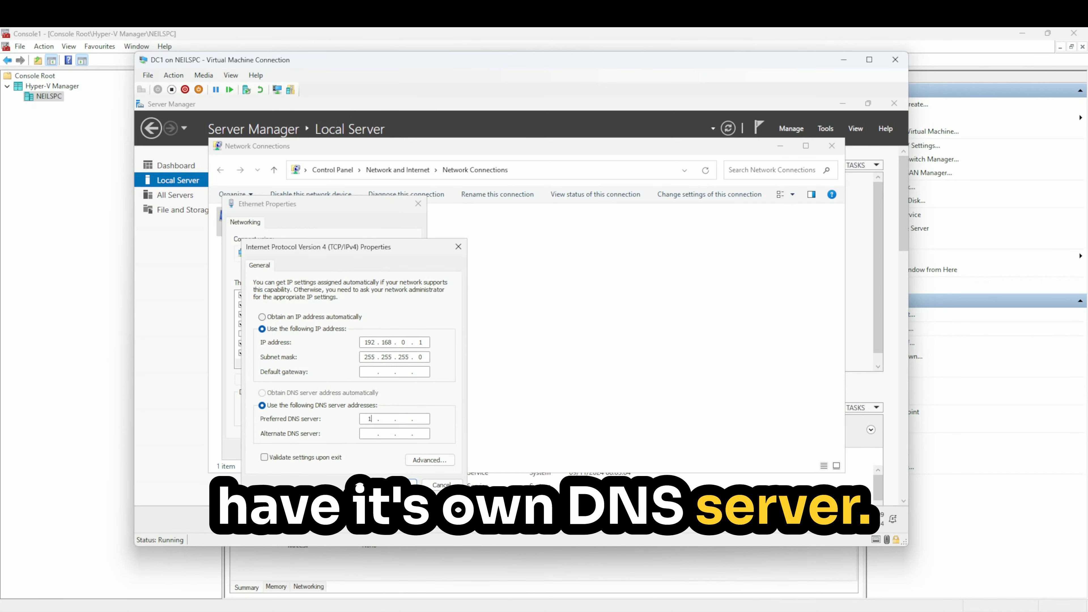
type("192168")
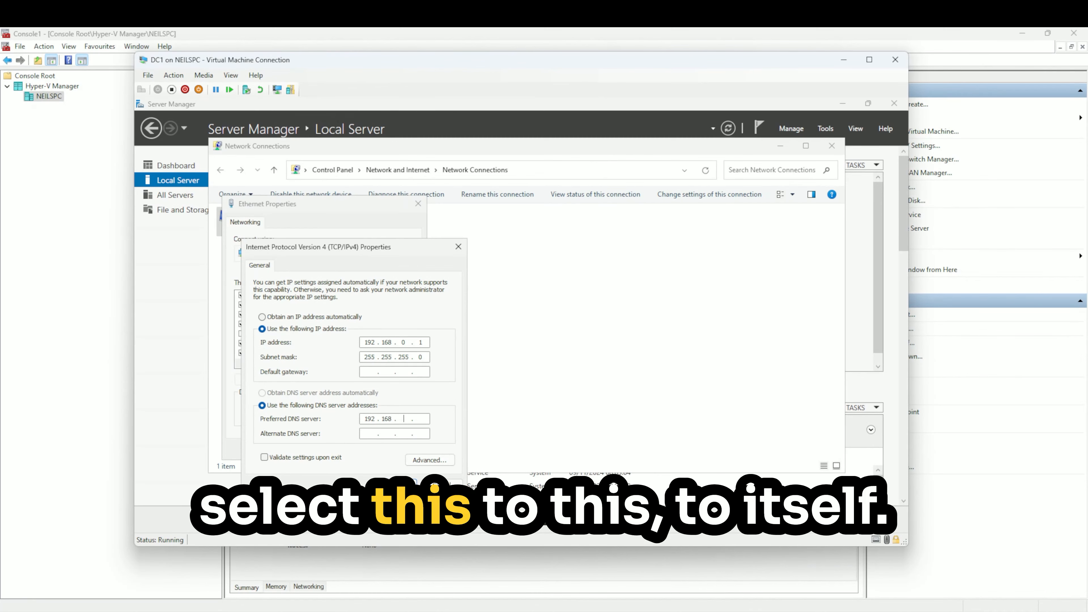
type("01")
left_click(398, 483)
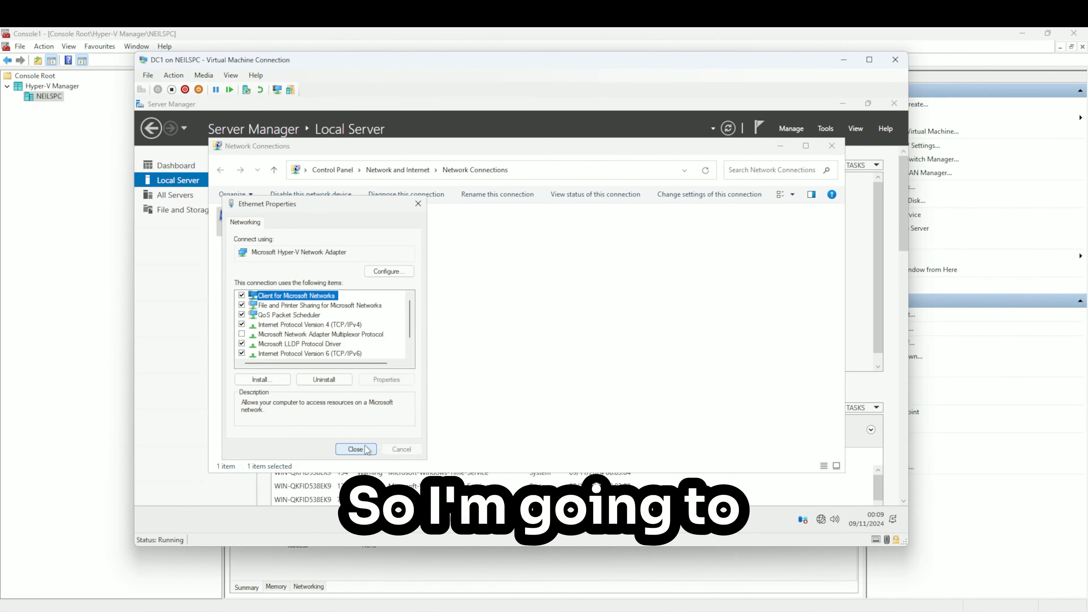
left_click(359, 449)
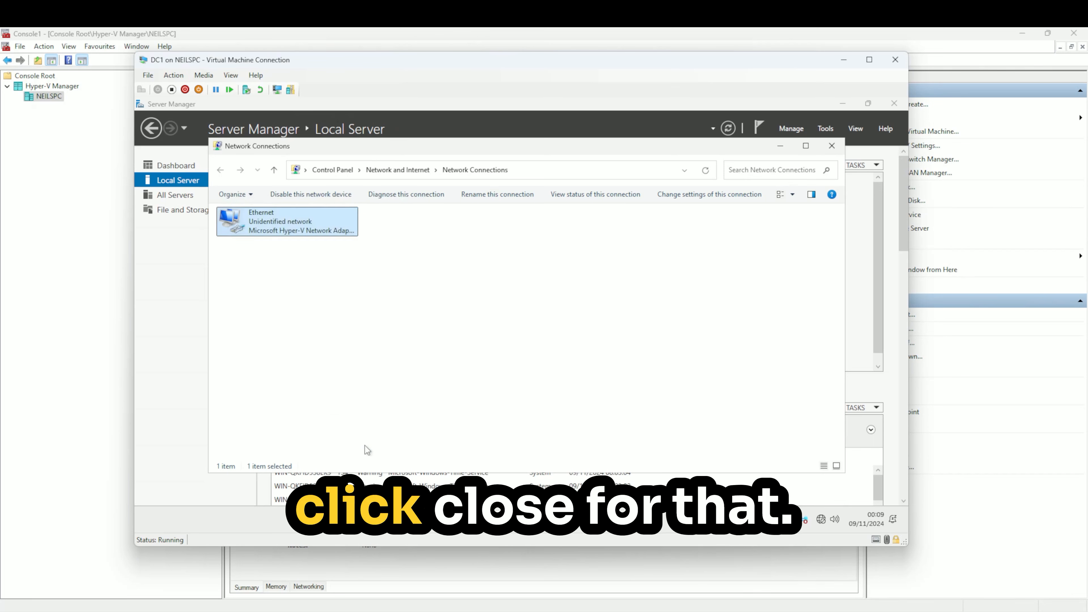
left_click(832, 145)
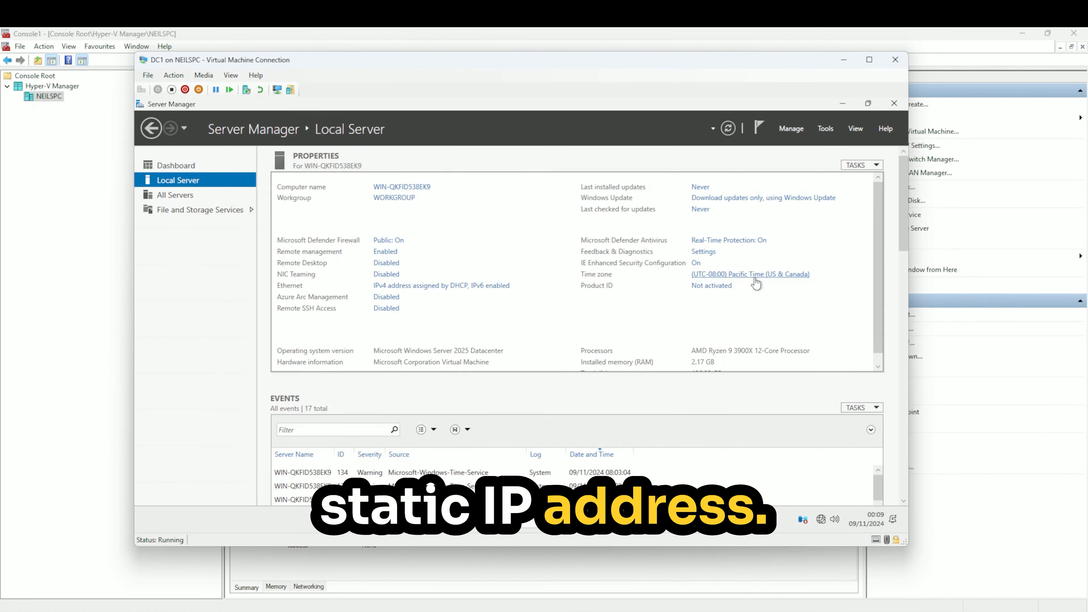
Set the time zone to (UTC+00:00) Dublin, Edinburgh, Lisbon, London.
left_click(755, 277)
left_click(360, 292)
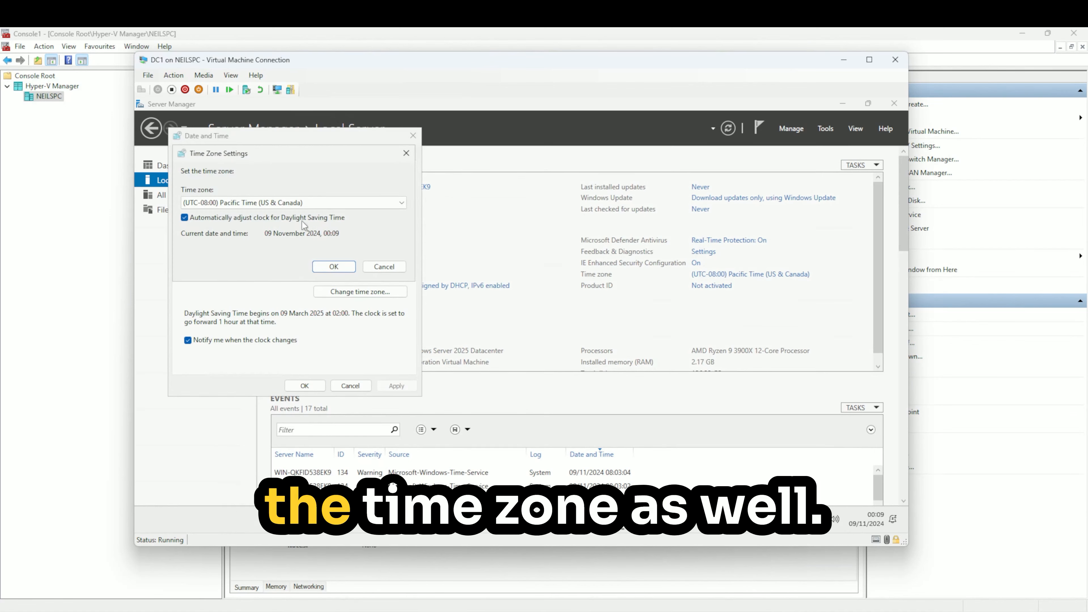
left_click(302, 203)
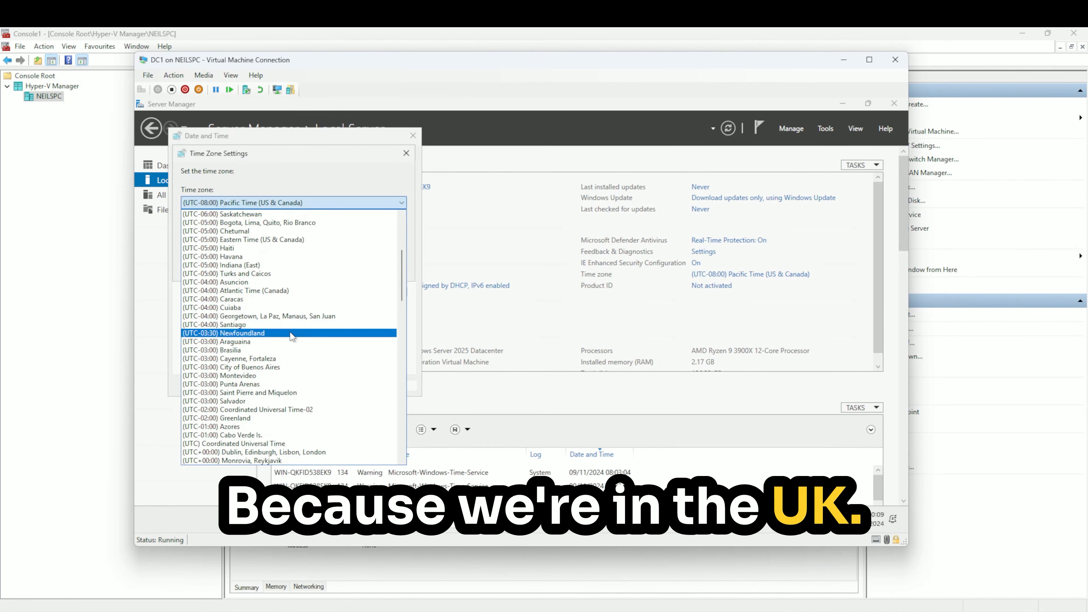
scroll(291, 337, "down", 1)
left_click(300, 427)
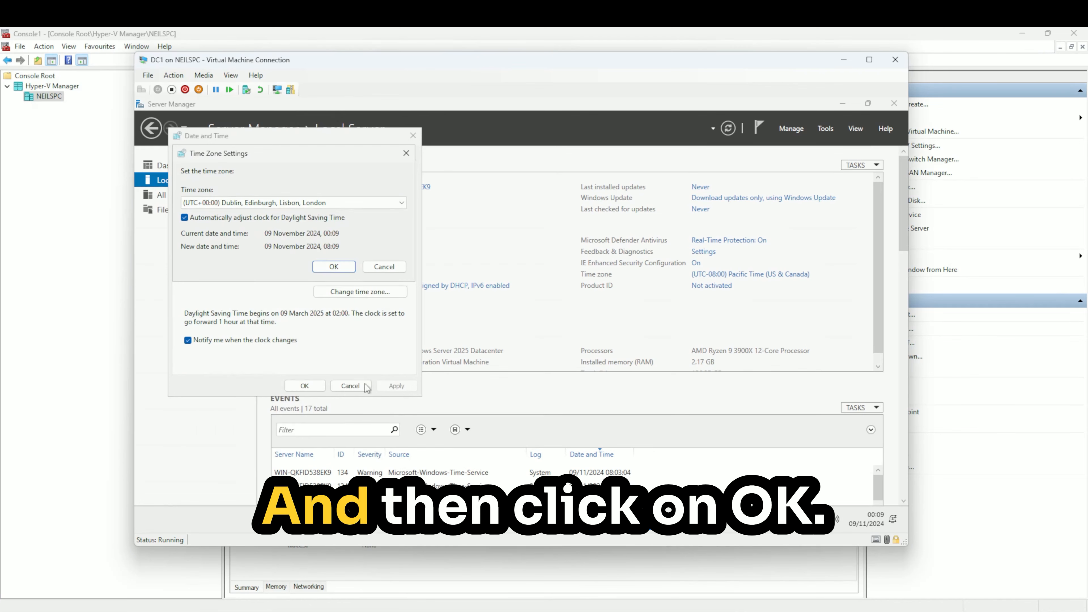
left_click(323, 267)
left_click(312, 389)
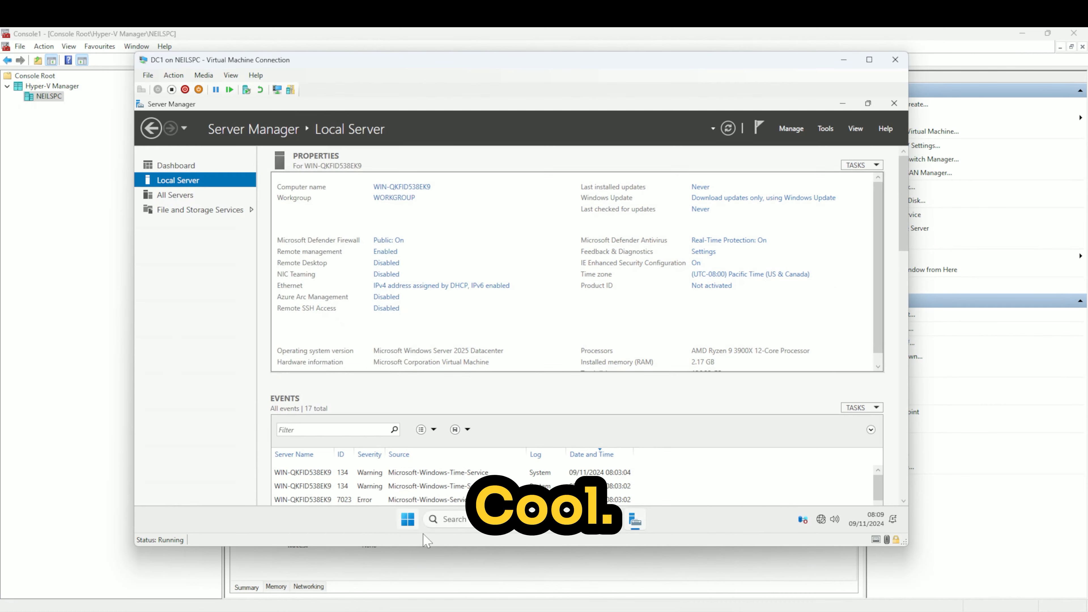
Run IPCONFIG in an elevated Command Prompt to confirm 192.168.0.1, then close it.
key("super")
type("CMD")
key("ctrl+shift+Return")
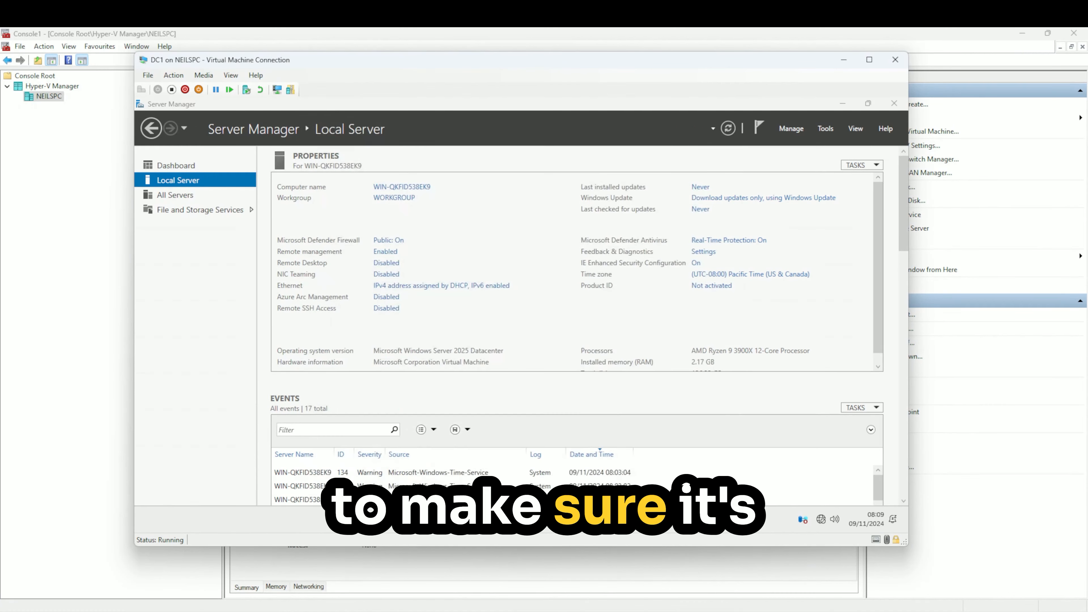
type("IPCONFIG")
key("Return")
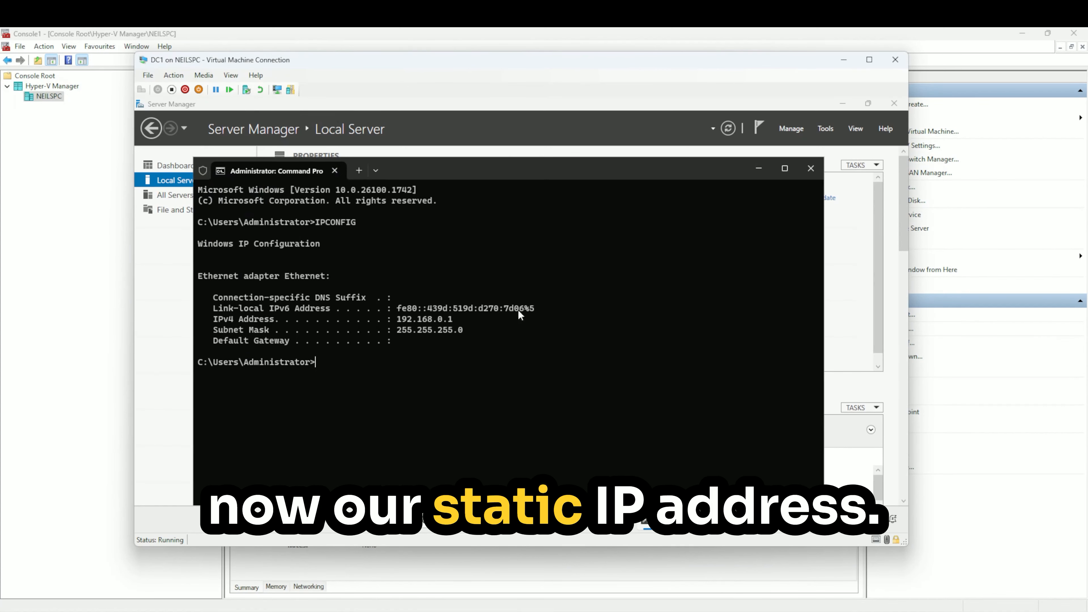
left_click(818, 167)
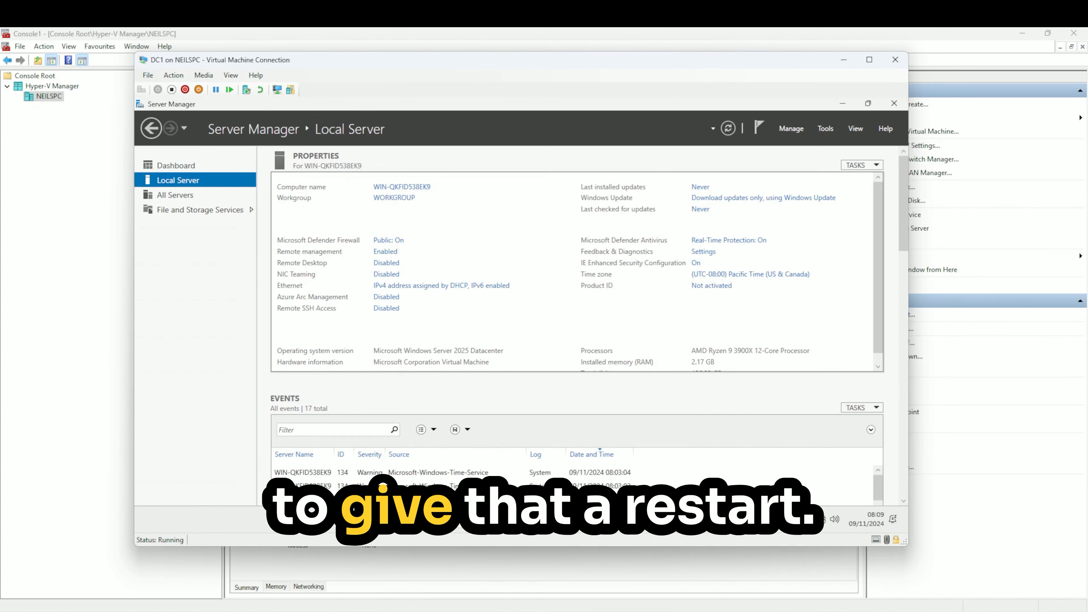
Restart with an Other (Unplanned) reason and sign back in with the Administrator password.
left_click(406, 521)
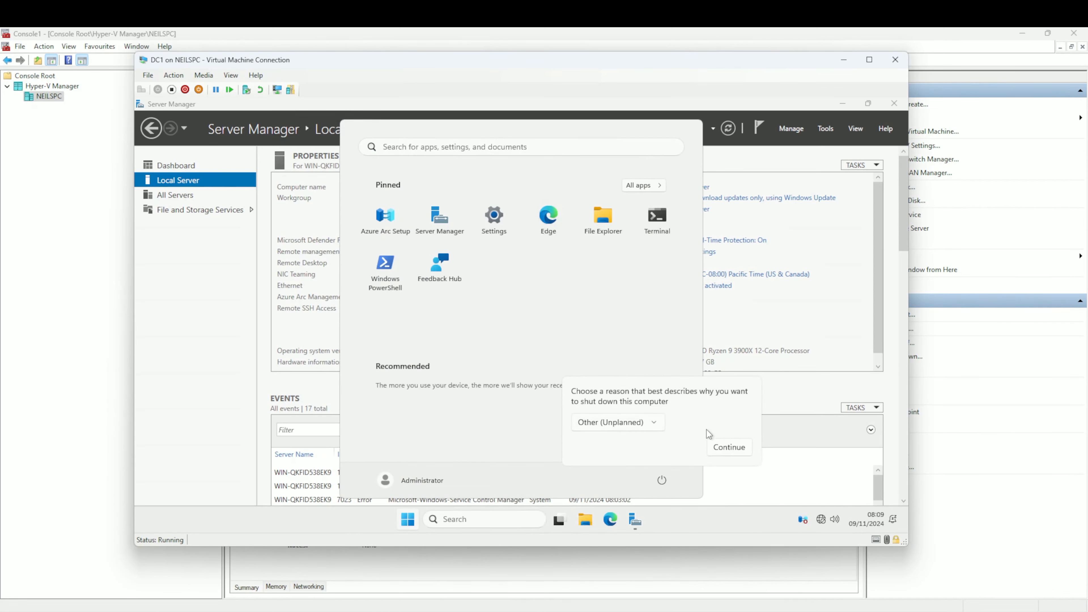
left_click(729, 447)
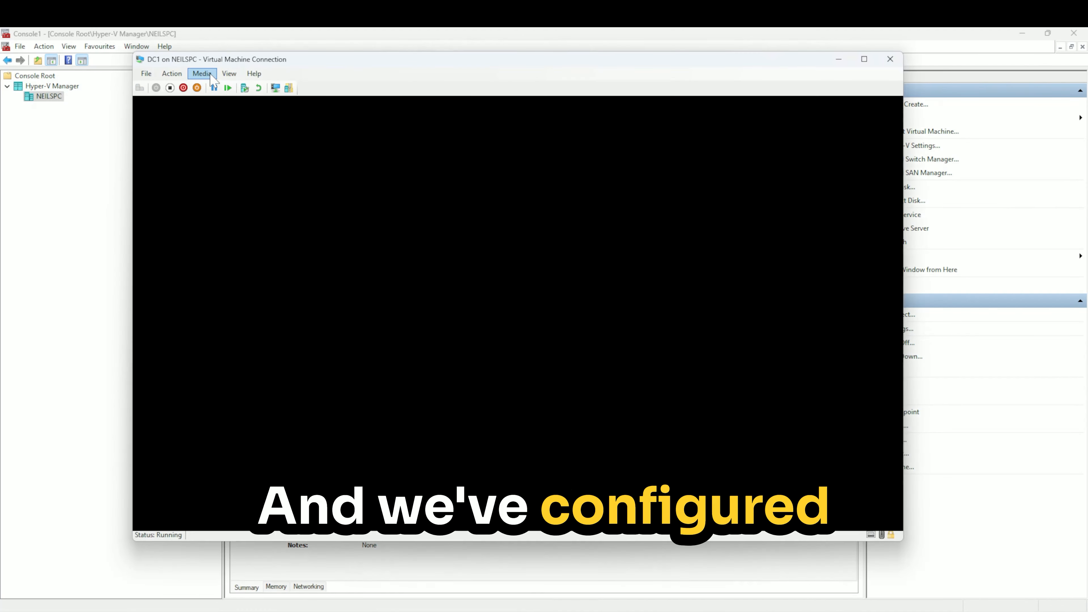
type("•")
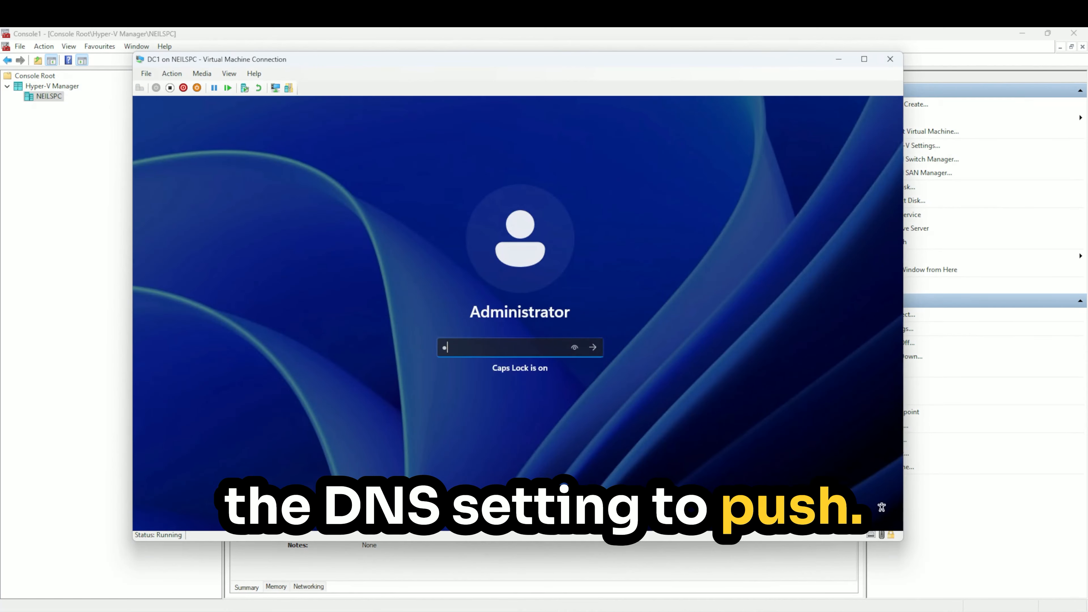
key("Caps_Lock")
type("••••••••")
key("Return")
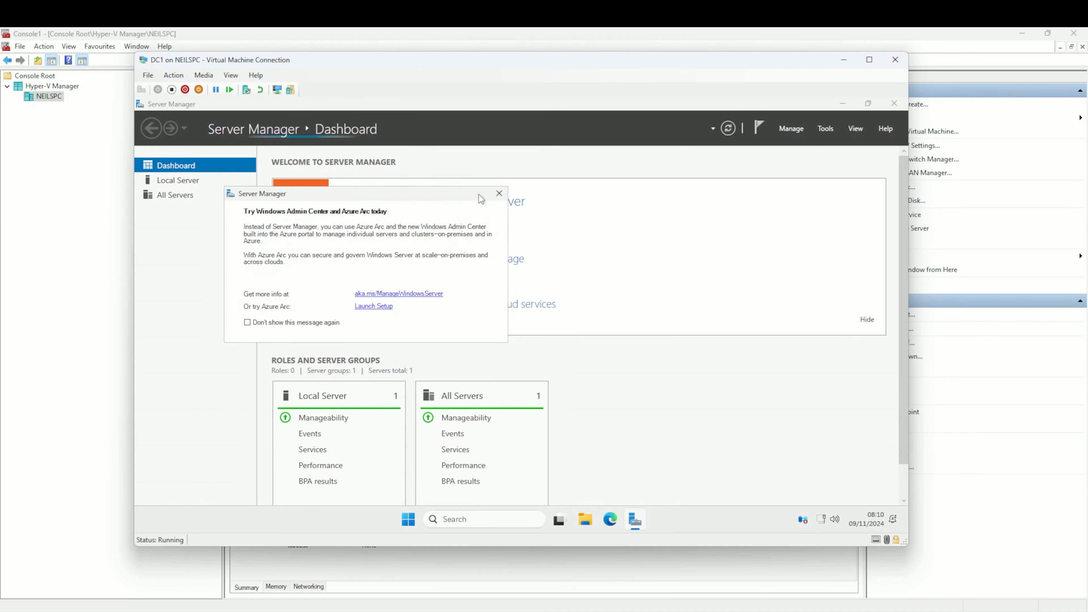
Dismiss the Windows Admin Center popup, check Local Server shows DC1 and 192.168.0.1, return to Dashboard.
left_click(498, 193)
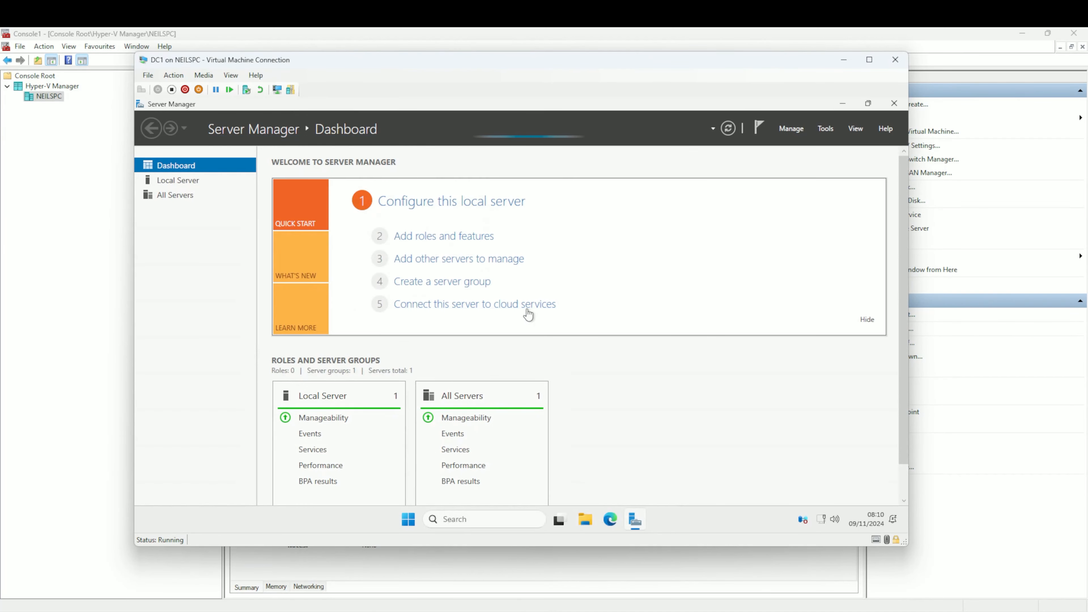
left_click(475, 201)
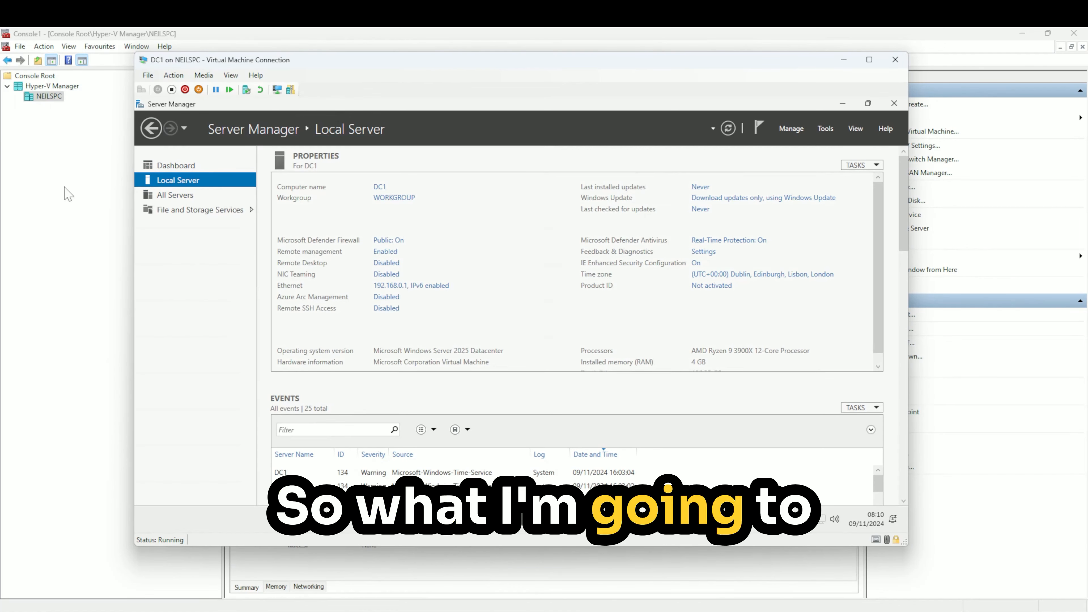
left_click(173, 166)
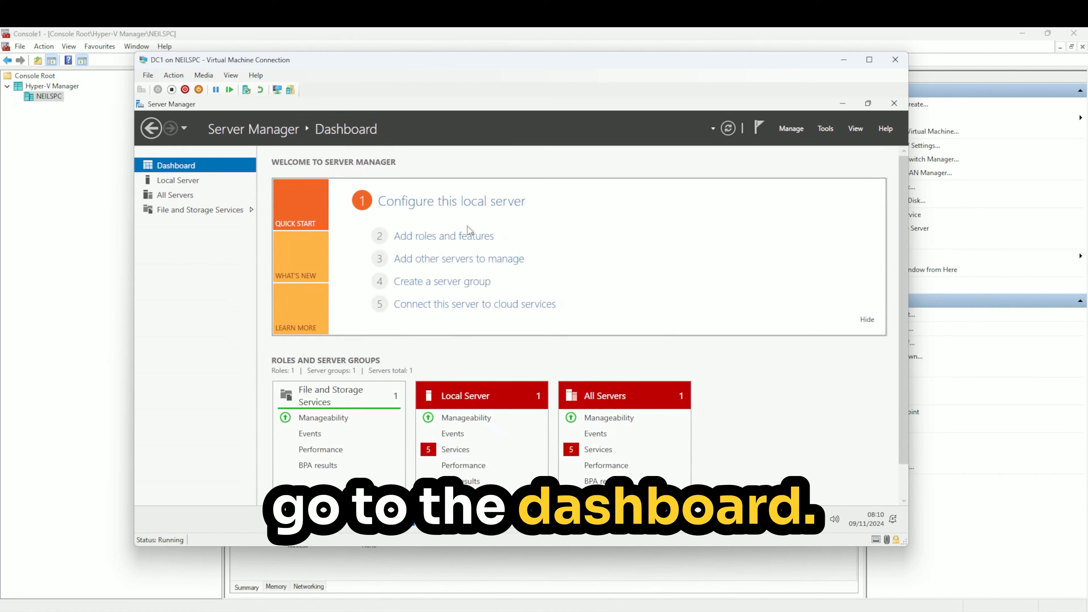
Launch Add Roles and Features and advance with role-based installation on DC1 to Server Roles.
left_click(430, 237)
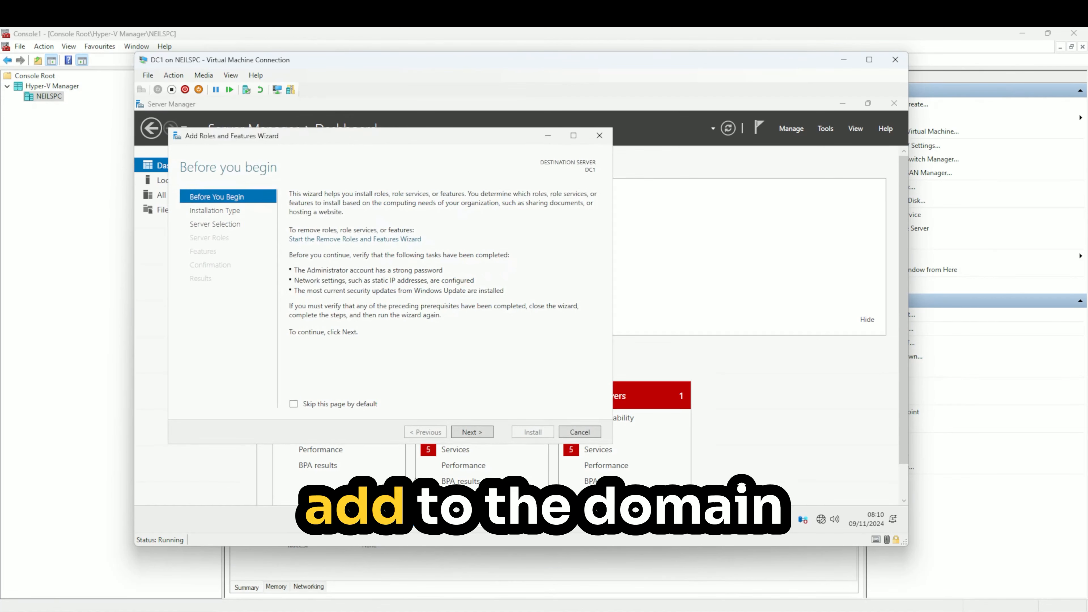
left_click(472, 432)
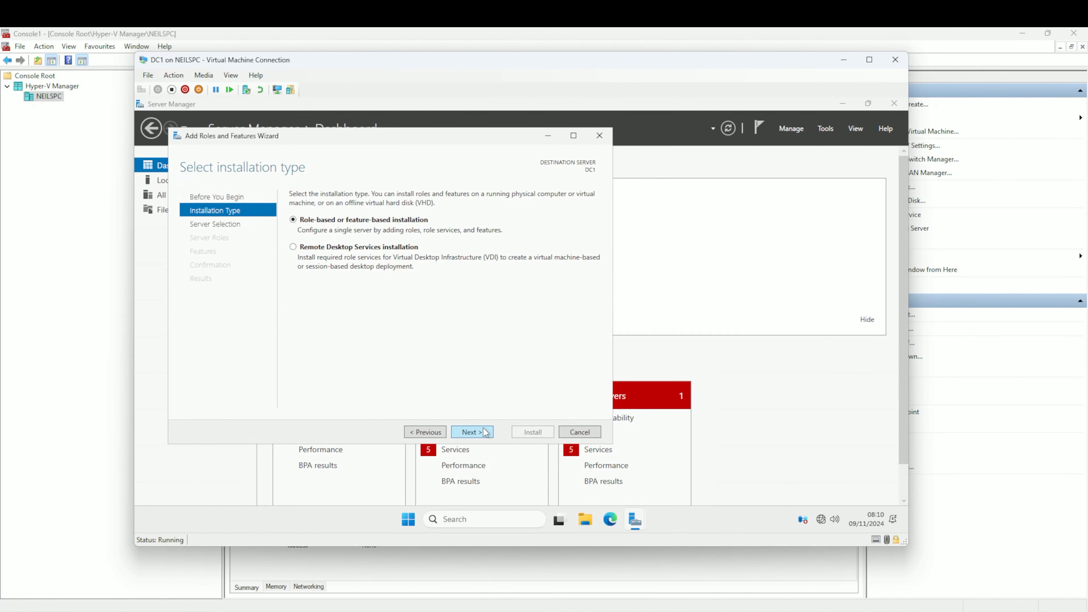
left_click(472, 432)
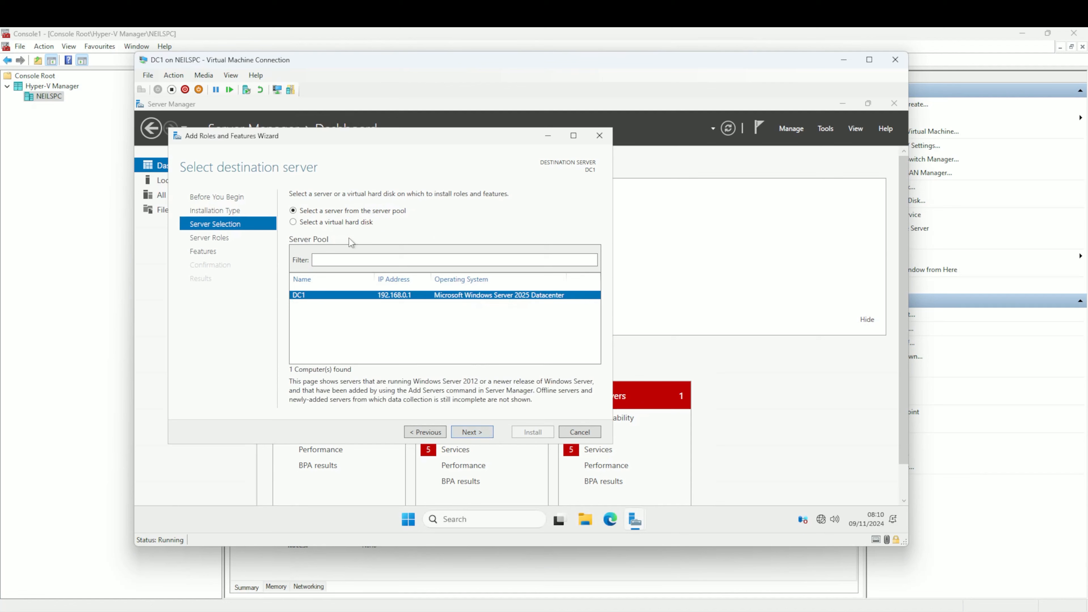
left_click(469, 433)
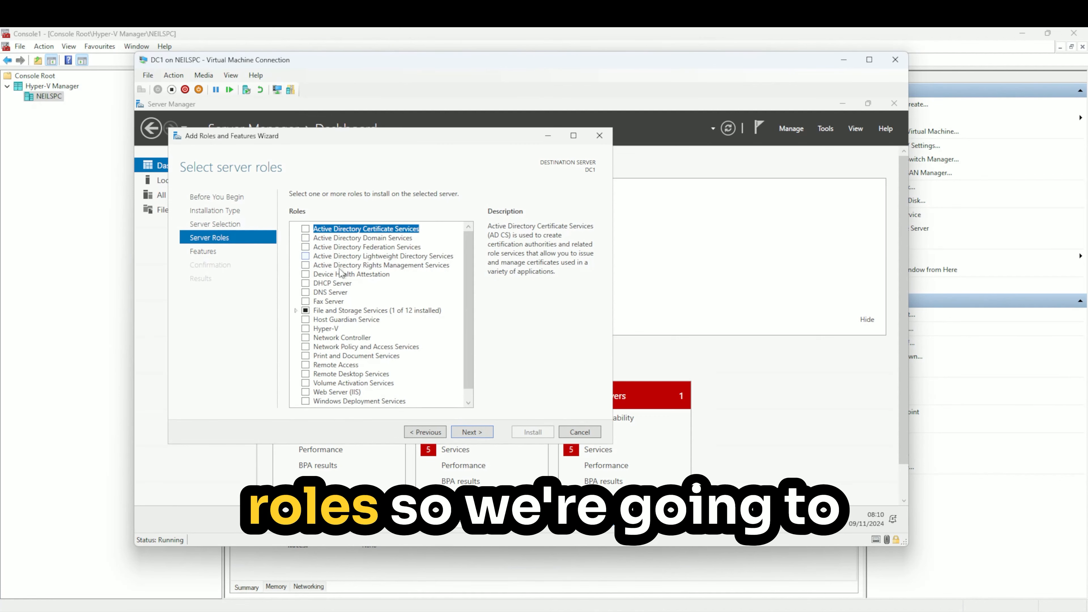
Tick Active Directory Domain Services and DNS Server, accepting their required management features.
left_click(315, 238)
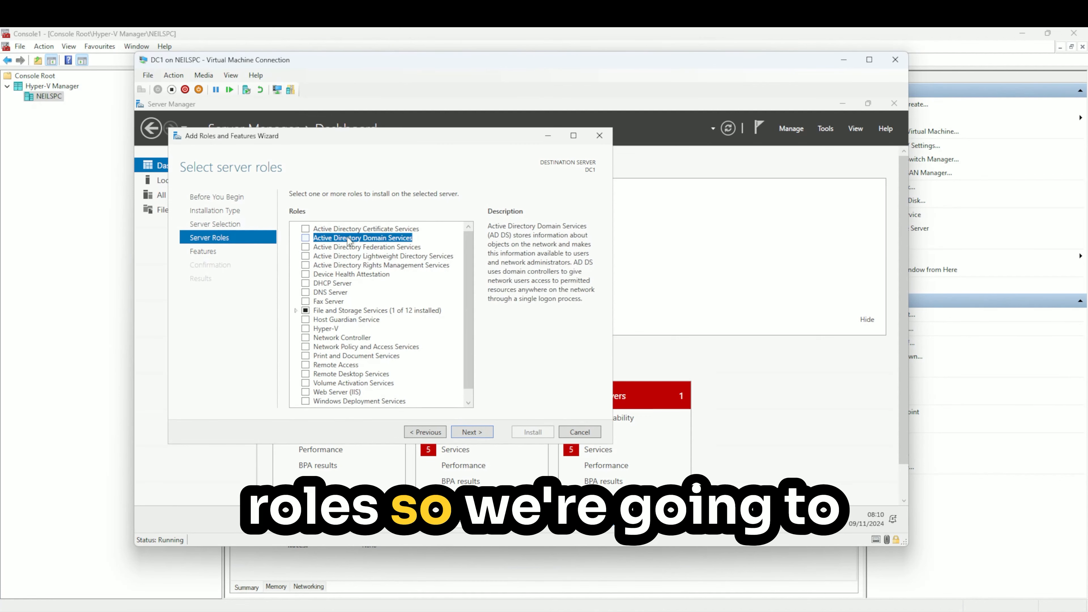
left_click(306, 238)
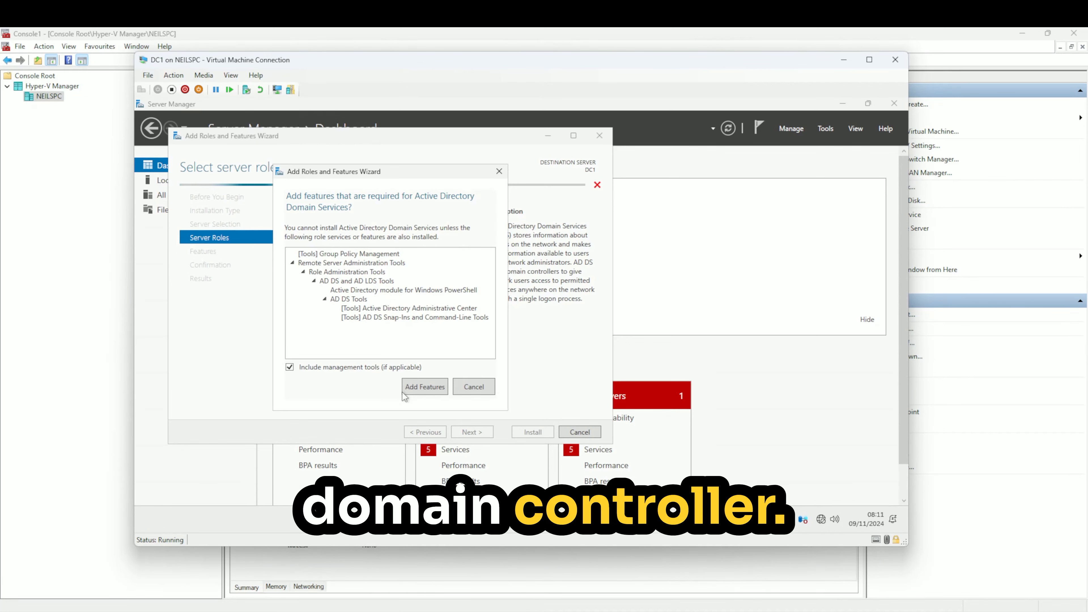
left_click(438, 389)
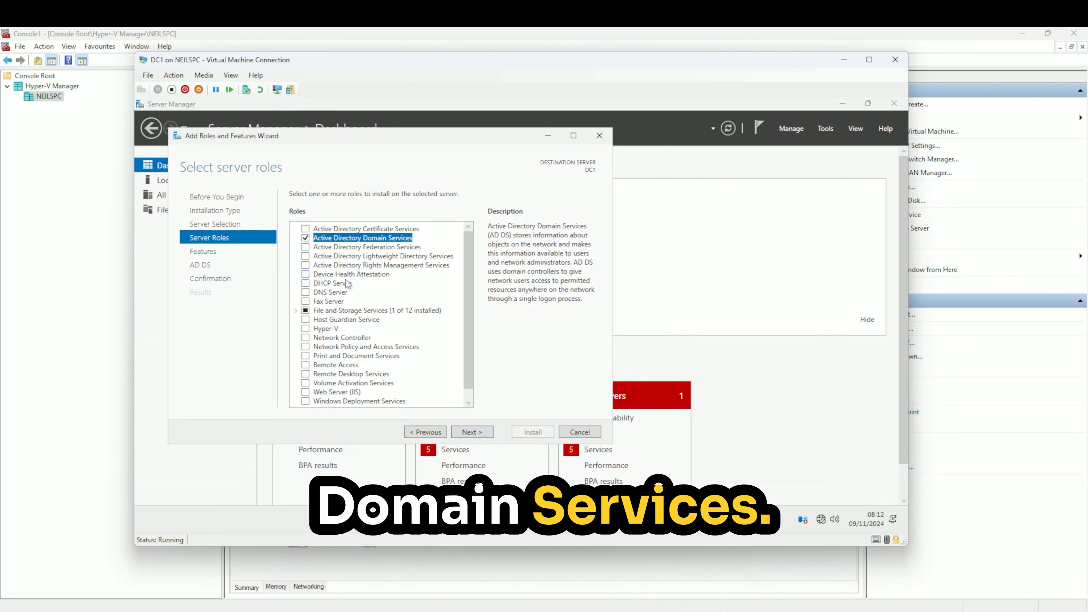
left_click(305, 293)
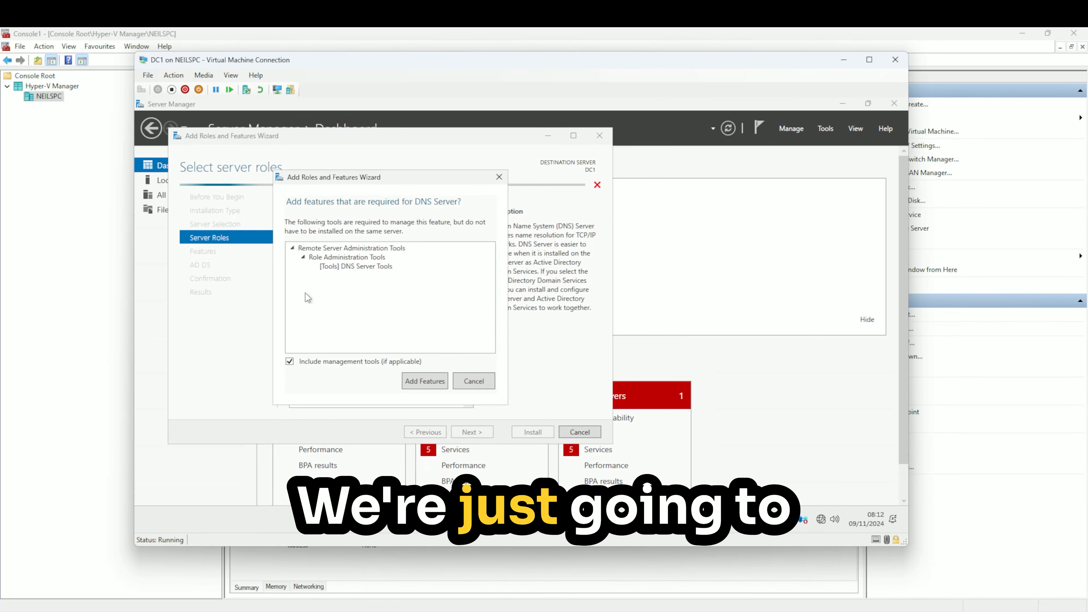
left_click(428, 381)
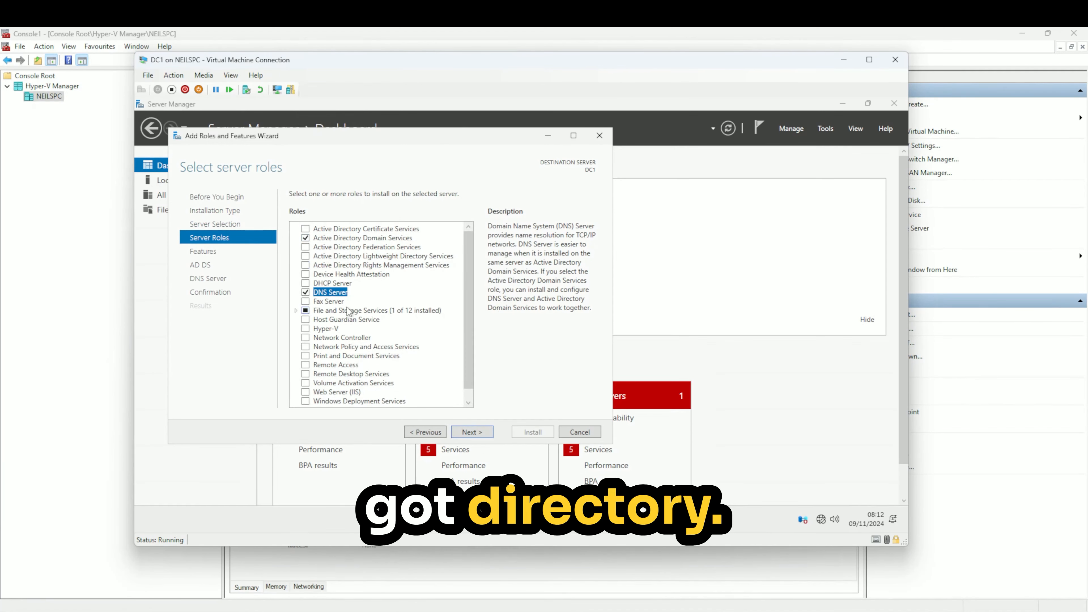
scroll(347, 312, "down", 1)
scroll(347, 312, "up", 1)
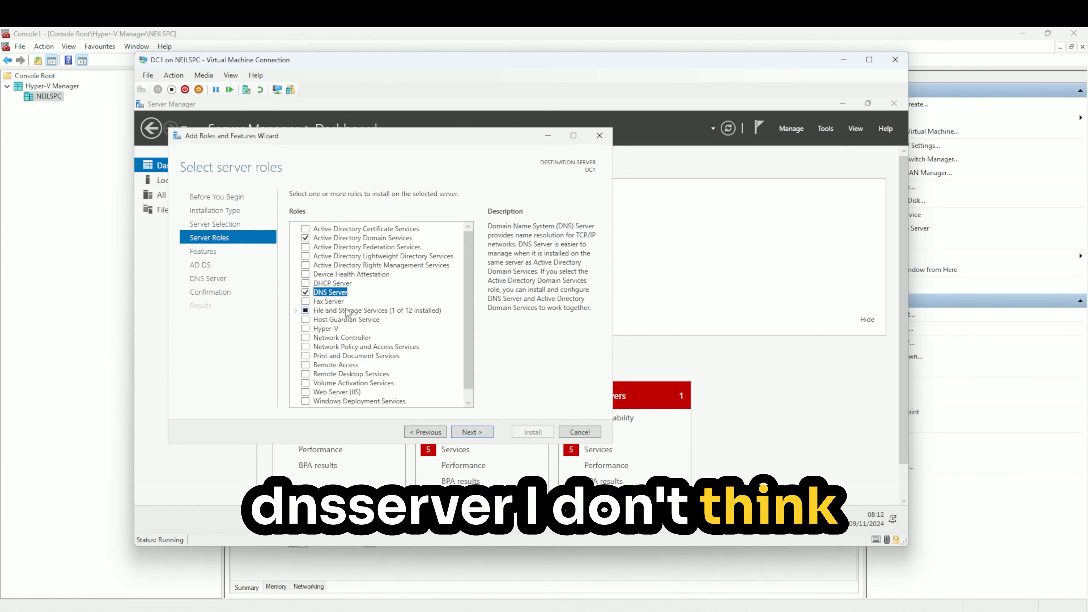
Pass the Features, AD DS and DNS Server pages unchanged to reach Confirm installation selections.
left_click(473, 432)
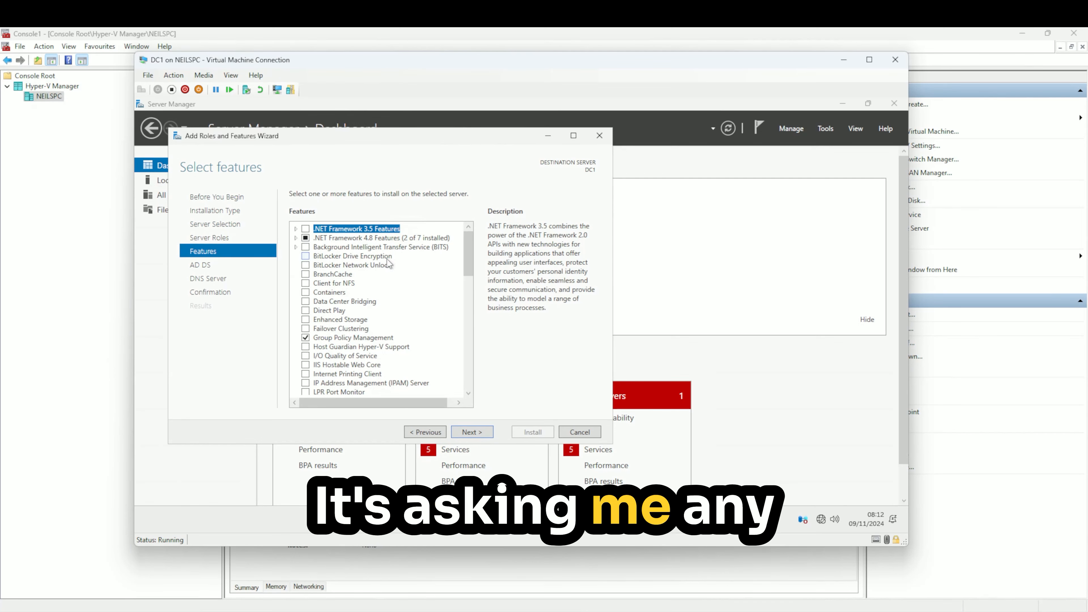
scroll(387, 266, "down", 4)
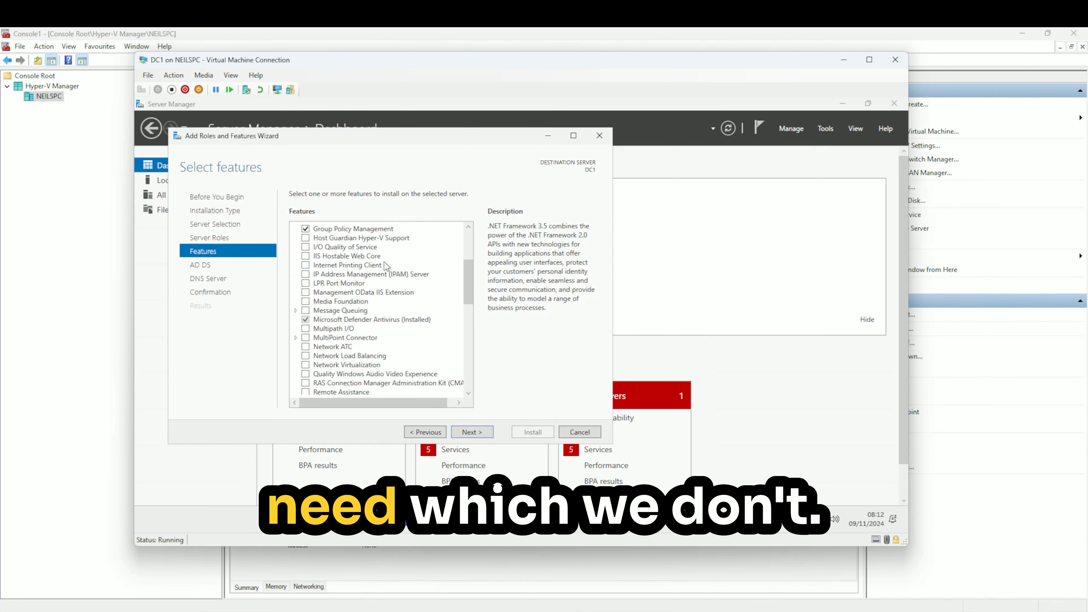
scroll(386, 266, "down", 3)
scroll(386, 266, "up", 10)
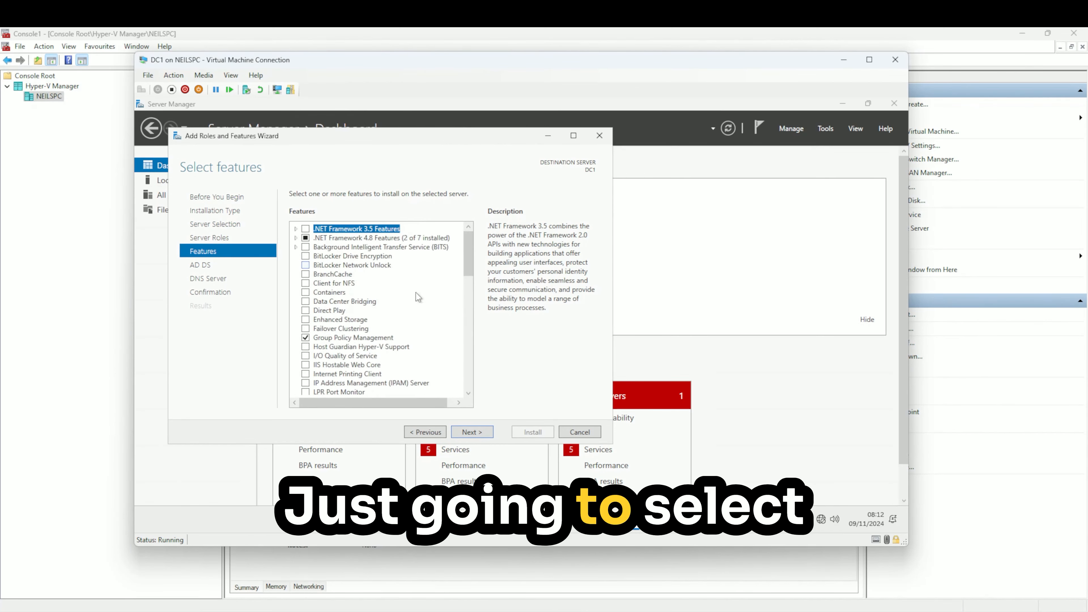
left_click(472, 432)
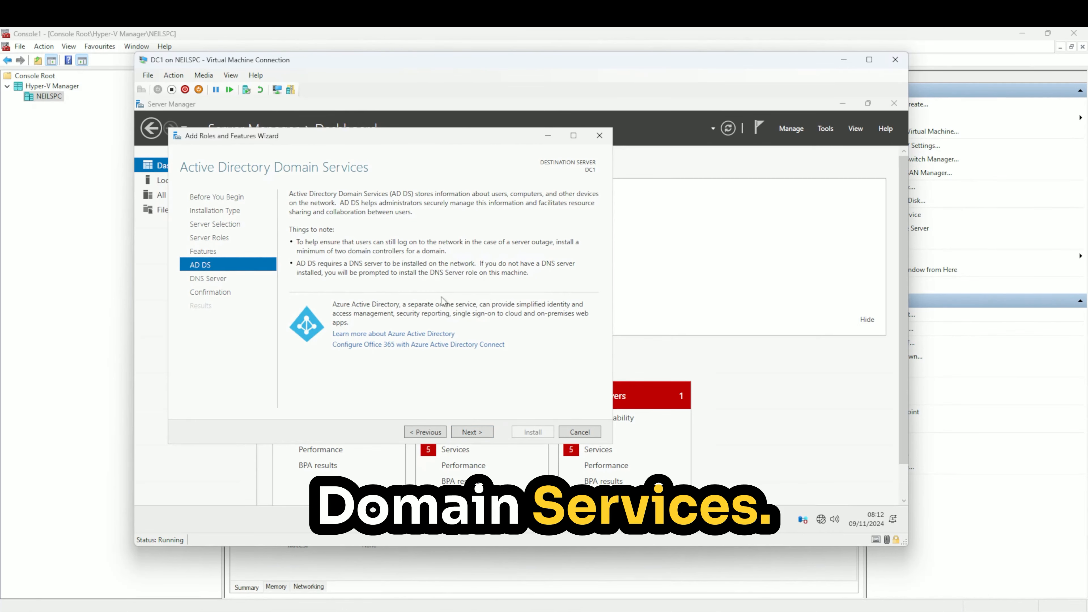
left_click(473, 433)
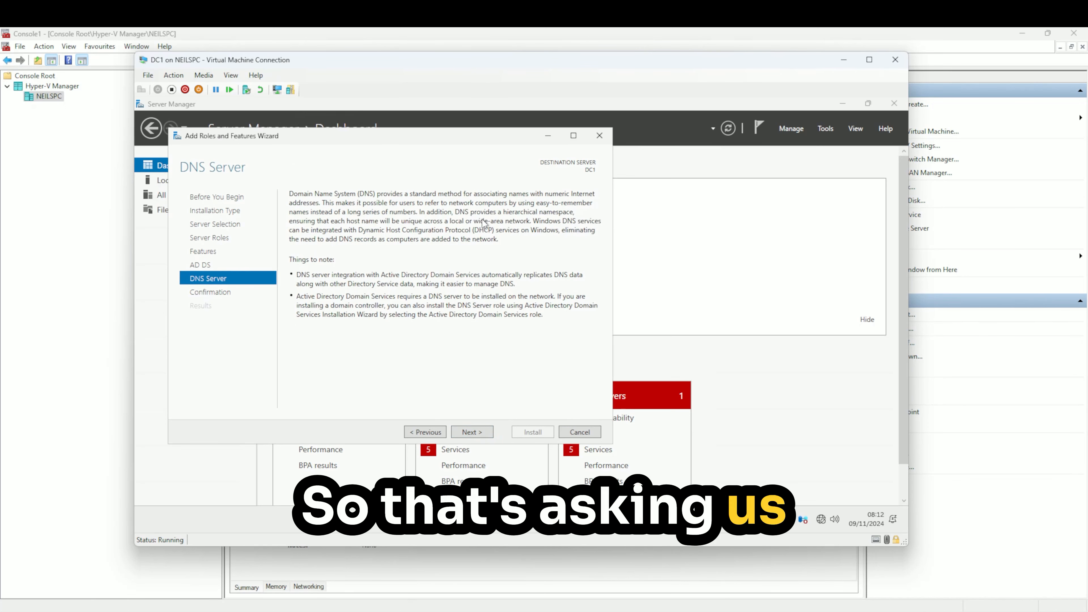
left_click(473, 433)
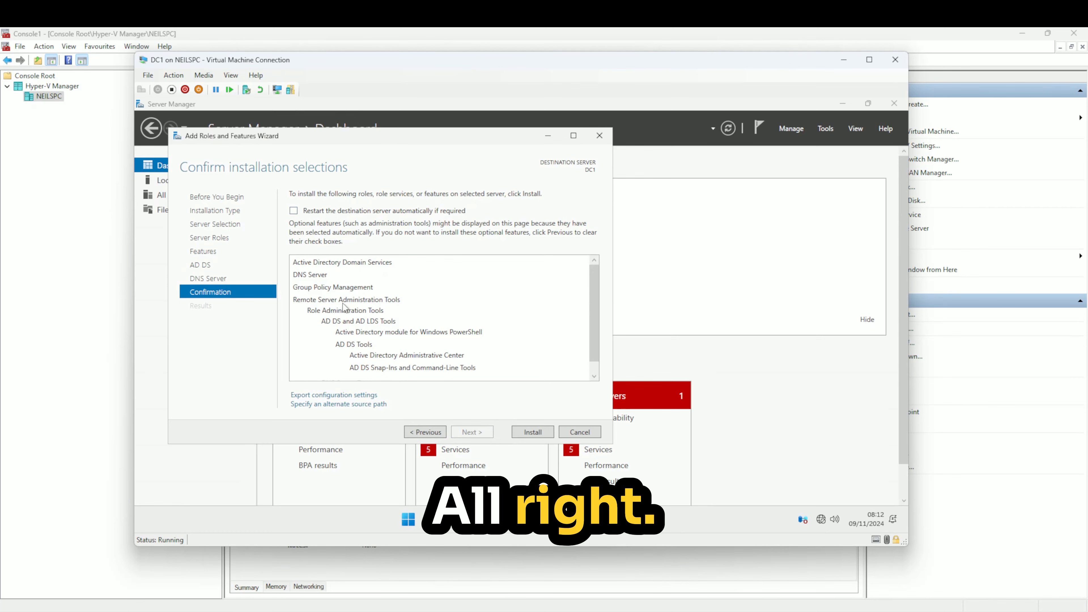
Enable automatic restart if required and install AD DS, DNS Server and management tools.
left_click(305, 210)
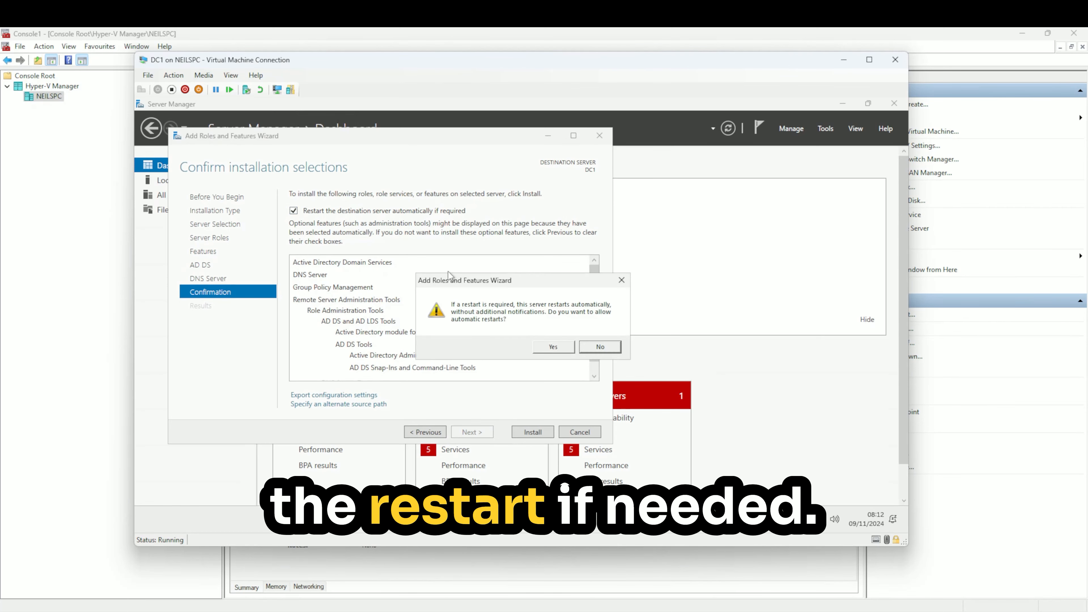
key("Return")
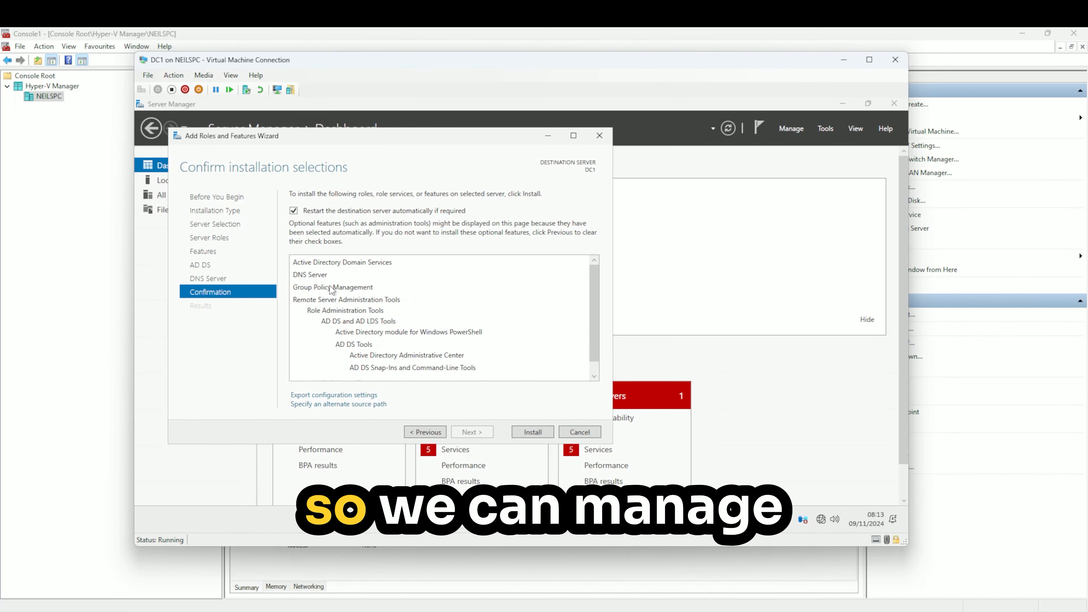
scroll(333, 291, "down", 1)
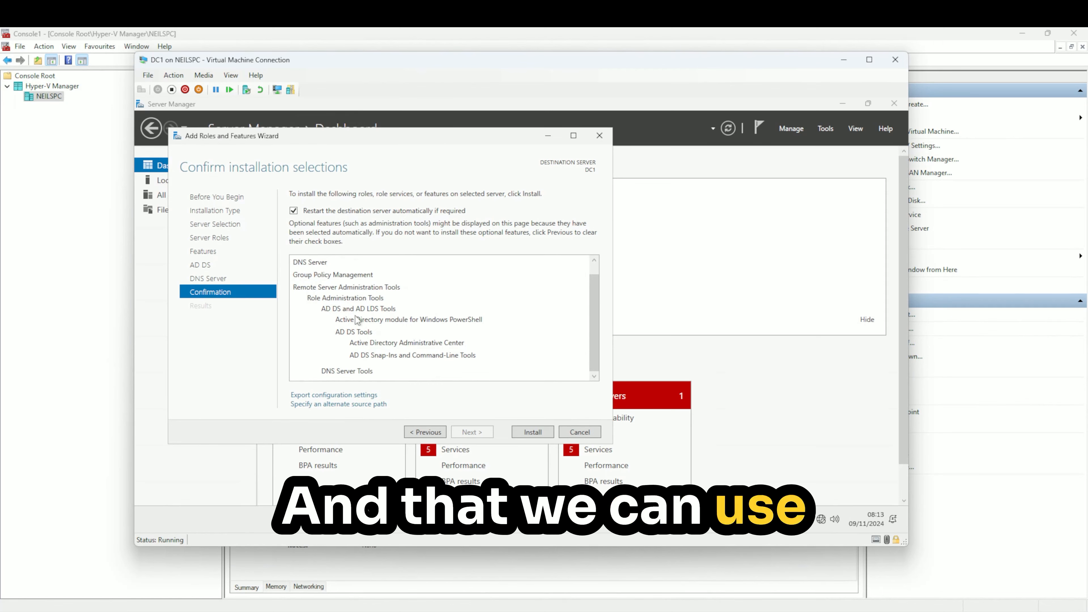
left_click(526, 428)
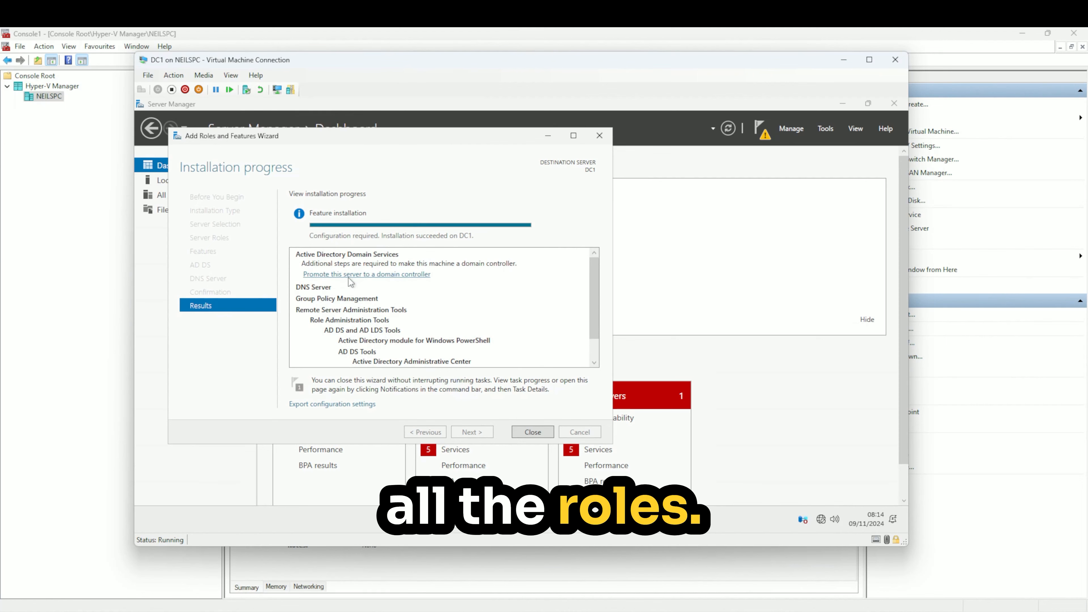
Launch the AD DS Configuration Wizard via 'Promote this server to a domain controller'.
scroll(351, 283, "down", 2)
scroll(351, 283, "up", 2)
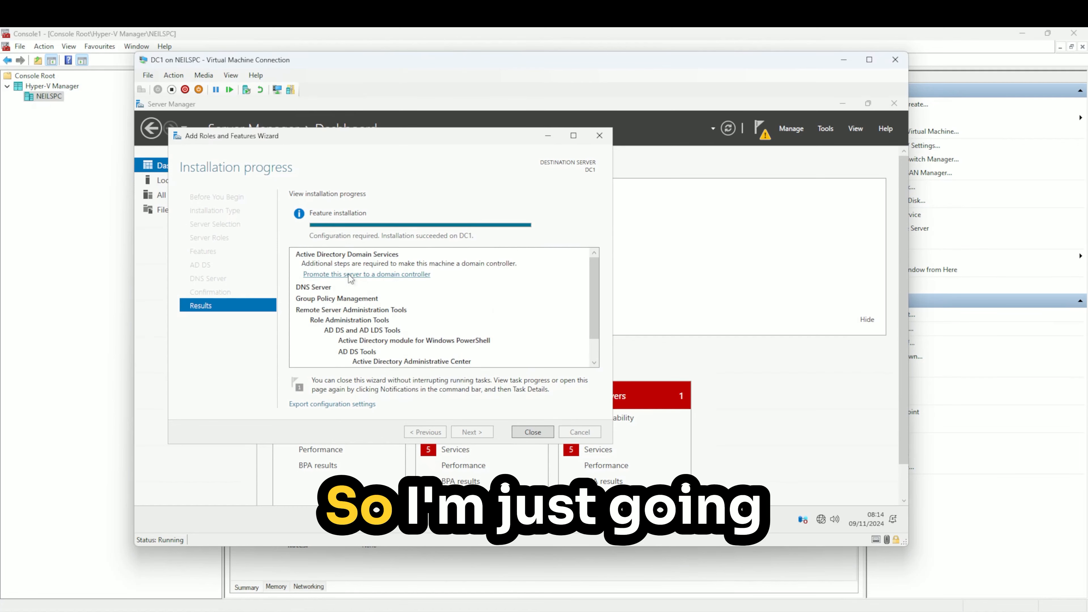
left_click(349, 275)
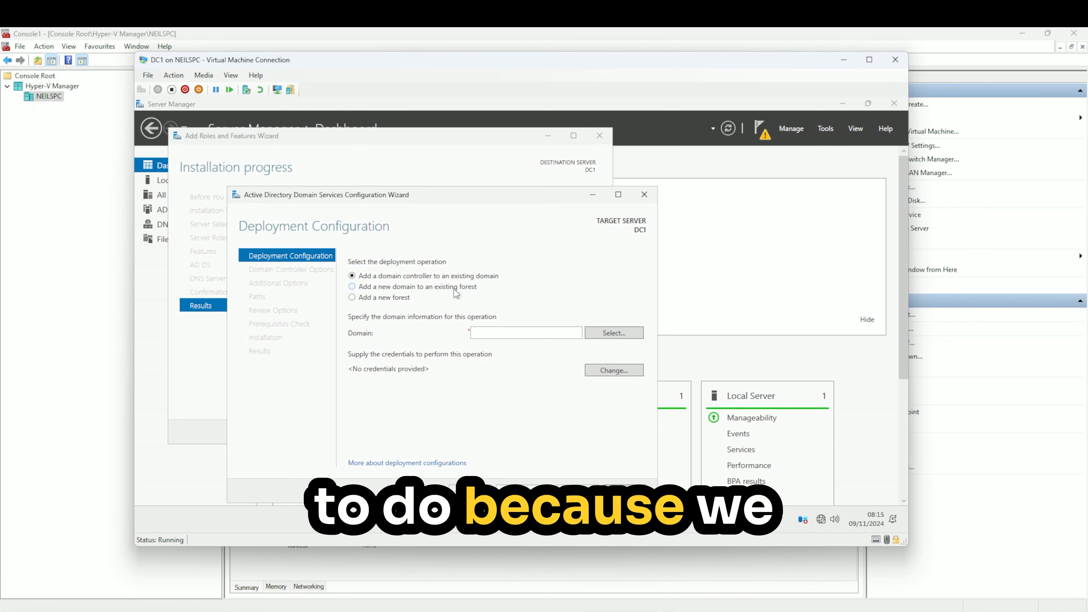
Choose 'Add a new forest' with root domain virtualmanc.local and continue to Domain Controller Options.
left_click(377, 297)
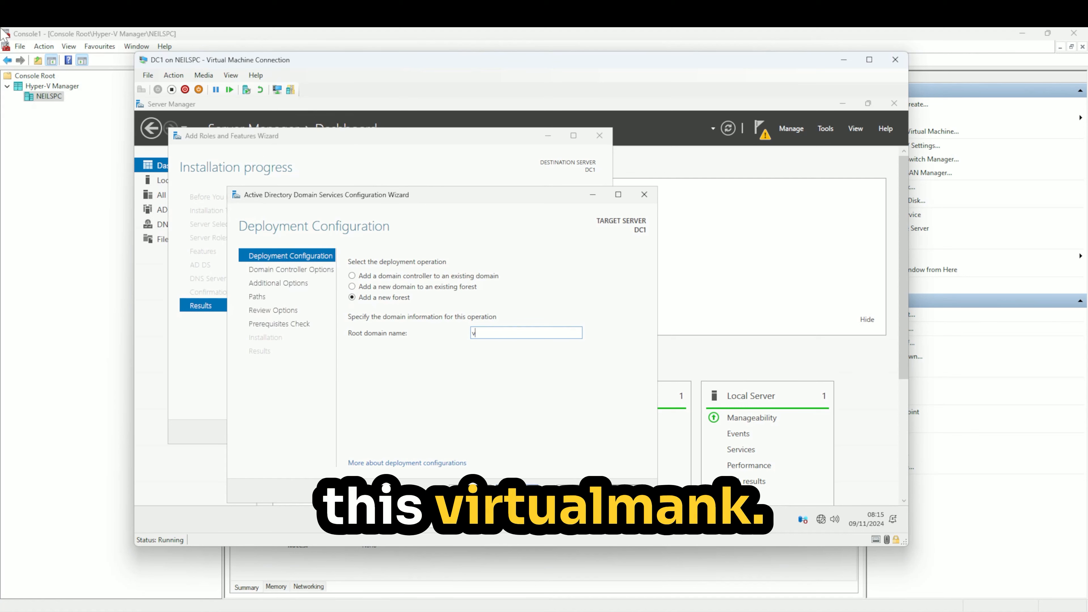
type("irtualma")
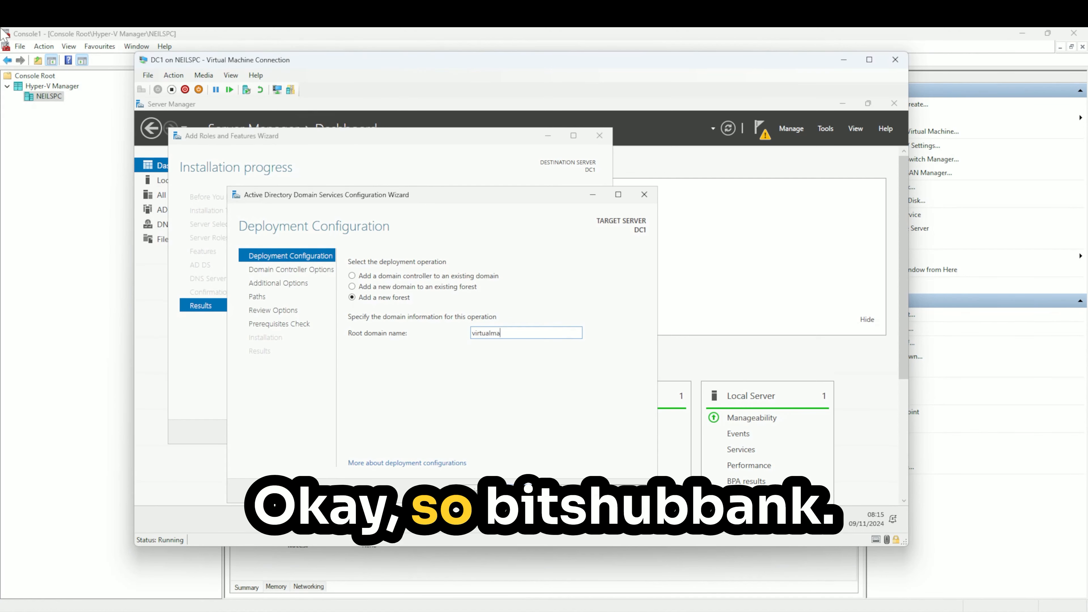
type("nc.local")
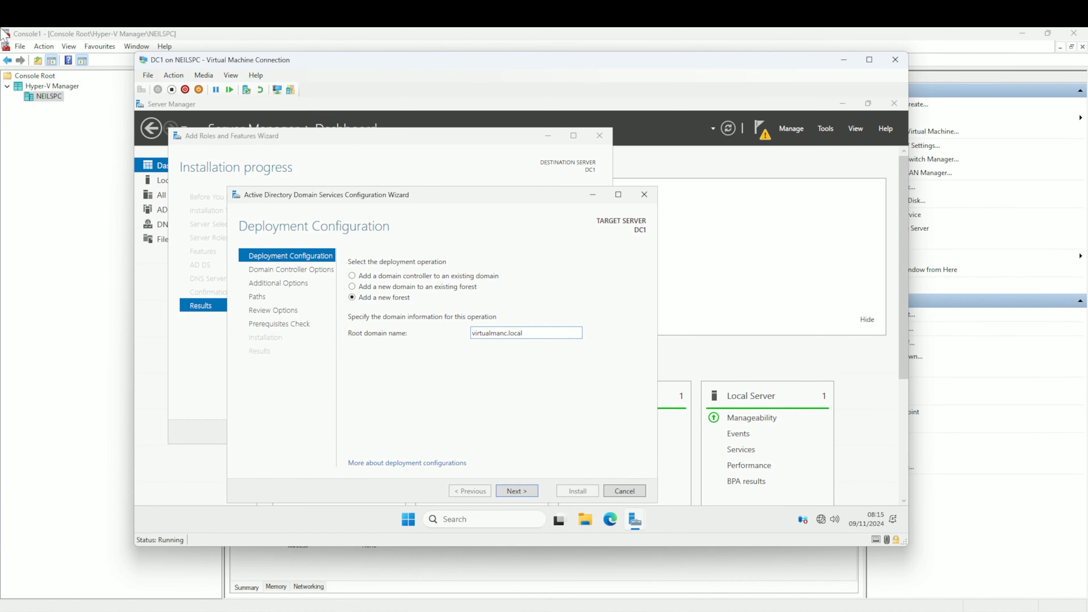
key("Return")
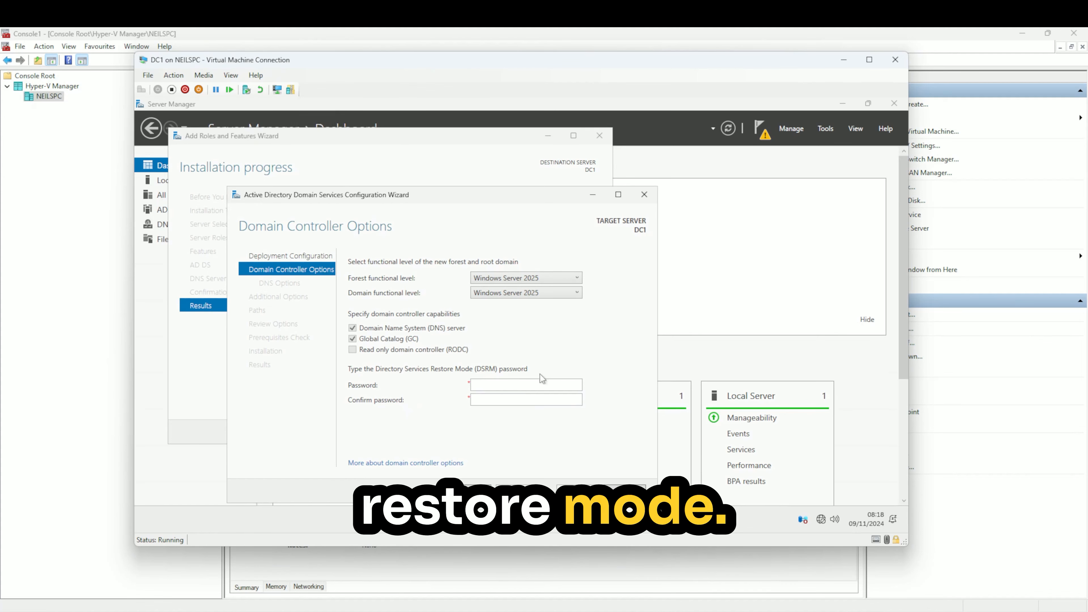
Enter the Directory Services Restore Mode password and retype it in Confirm password.
left_click(538, 384)
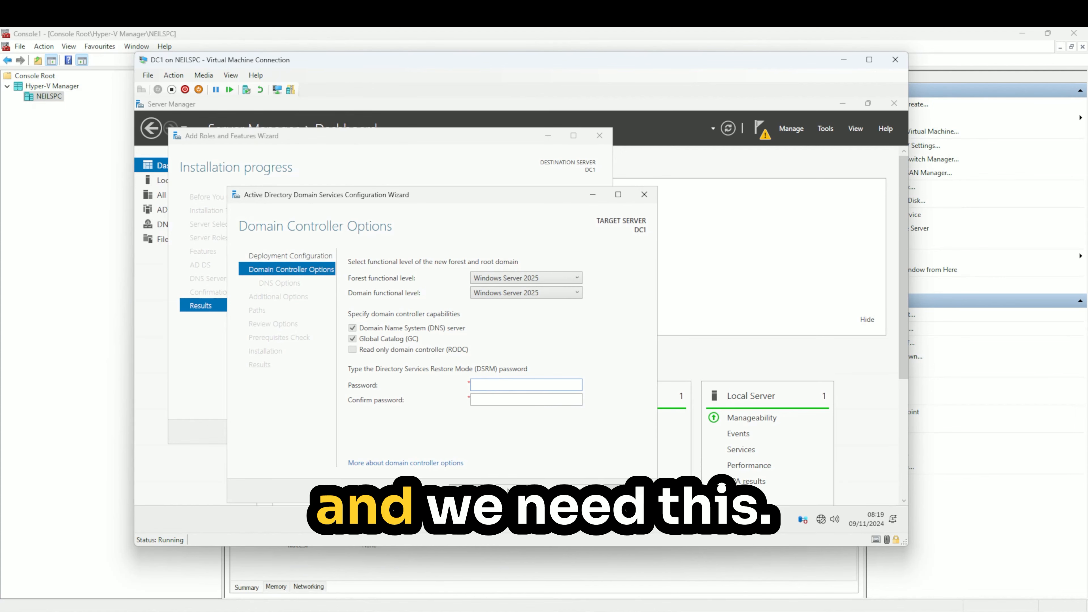
type("••")
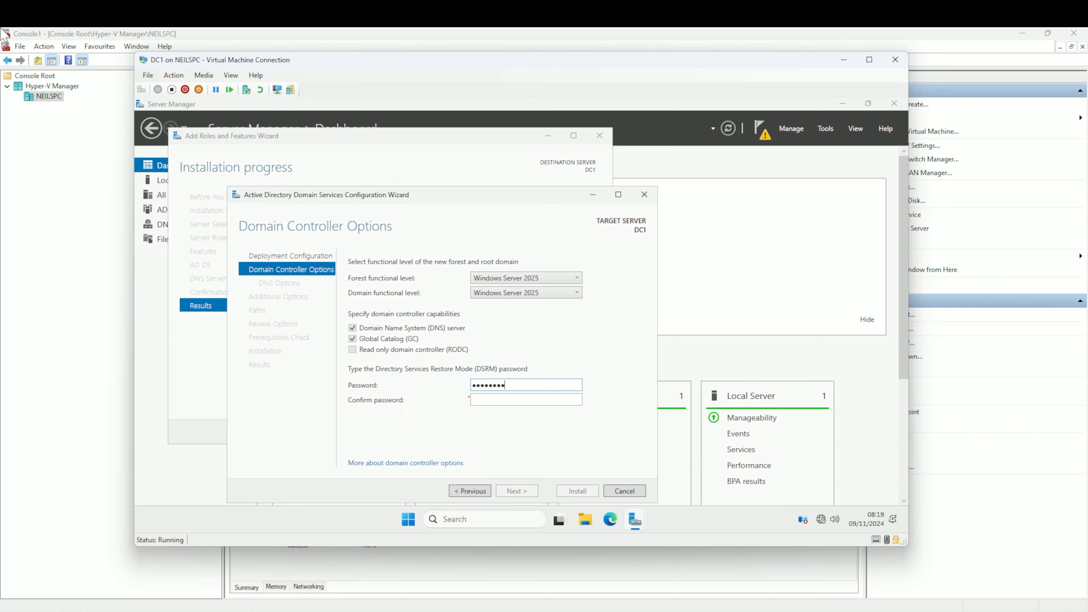
type("••••")
key("Tab")
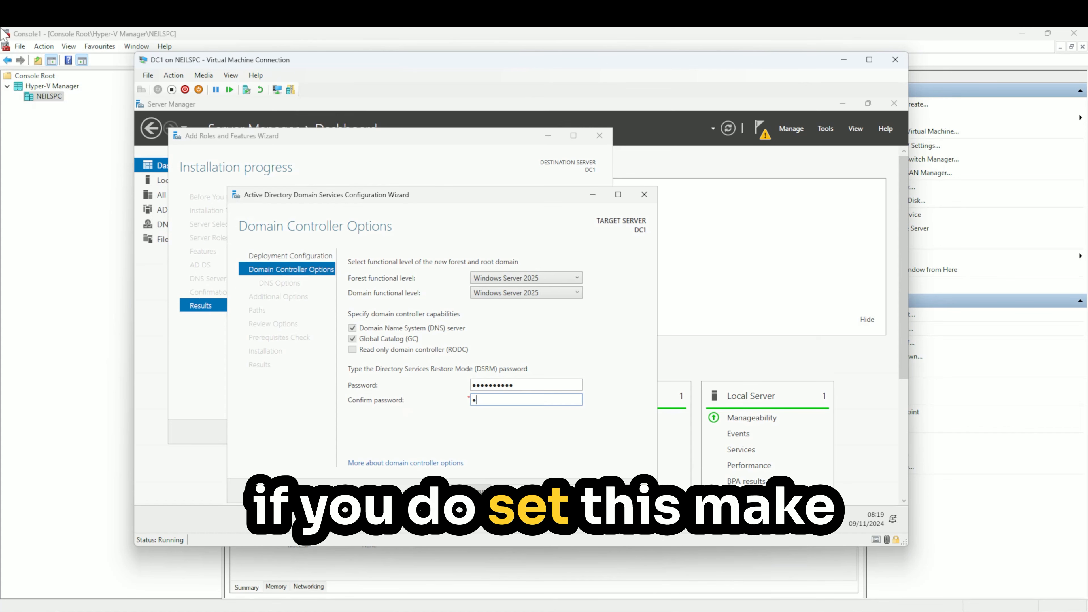
type("•••••••")
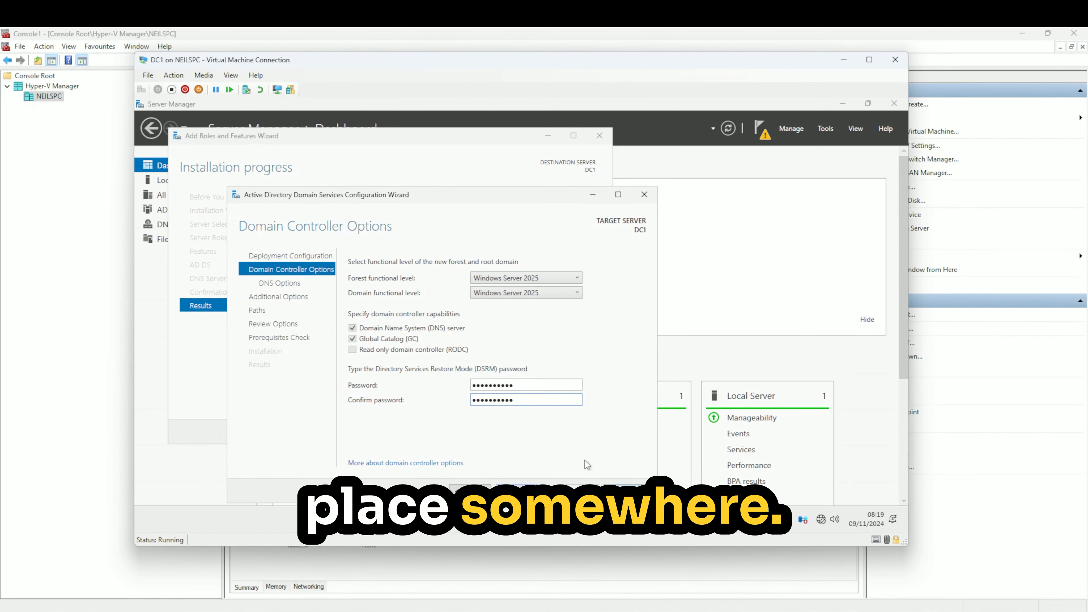
left_click(579, 445)
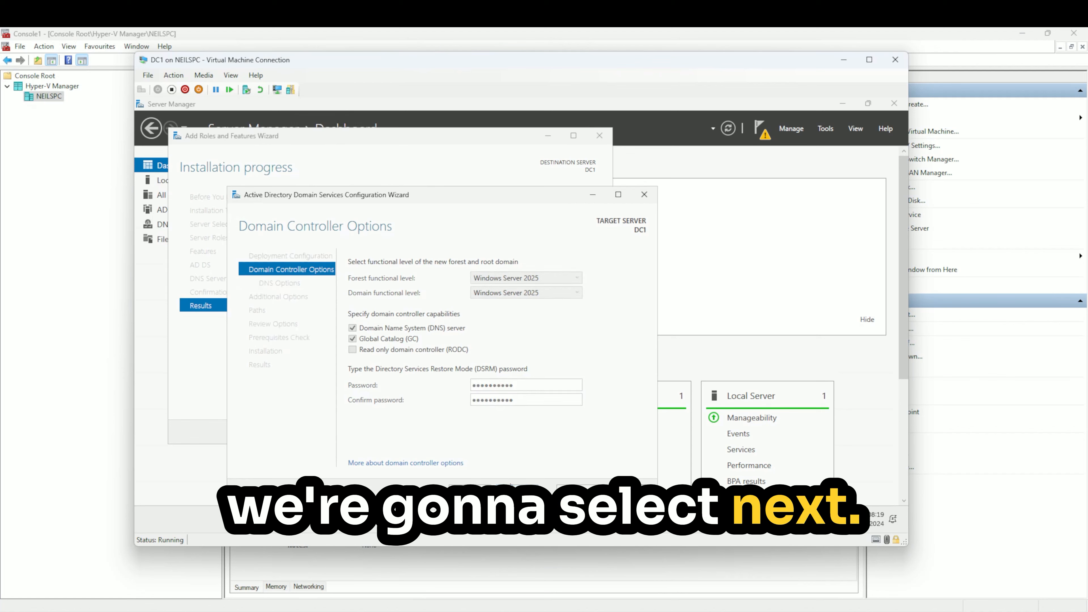
Pass Domain Controller Options and DNS Options without delegation to reach NetBIOS name VIRTUALMANC.
left_click(518, 490)
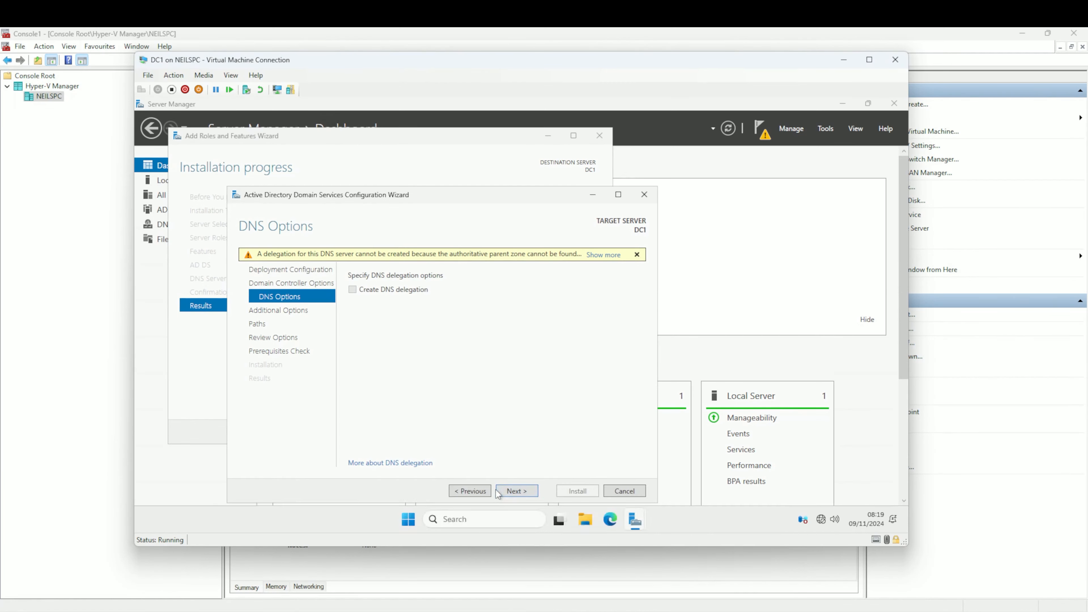
left_click(514, 490)
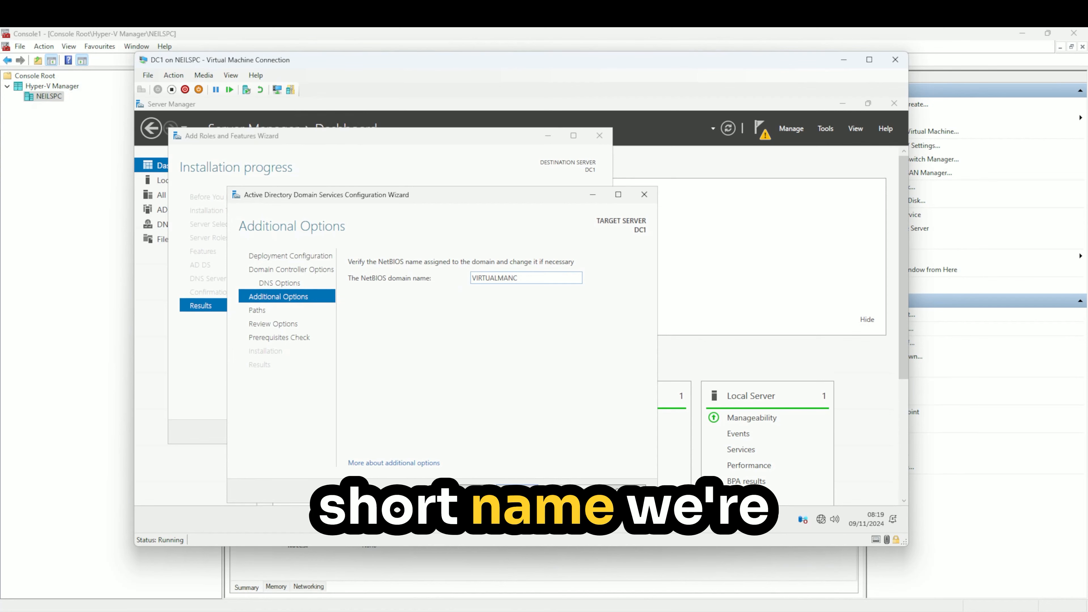
left_click_drag(519, 279, 471, 278)
Keep NetBIOS name VIRTUALMANC and the default C:\WINDOWS Database, Log and SYSVOL paths.
left_click(471, 292)
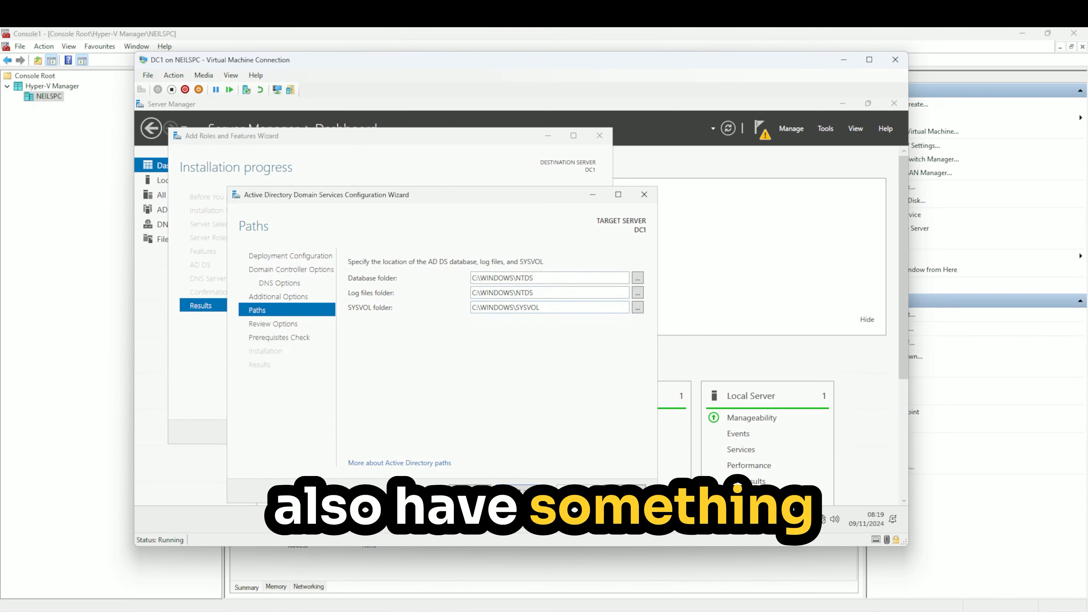
triple_click(505, 308)
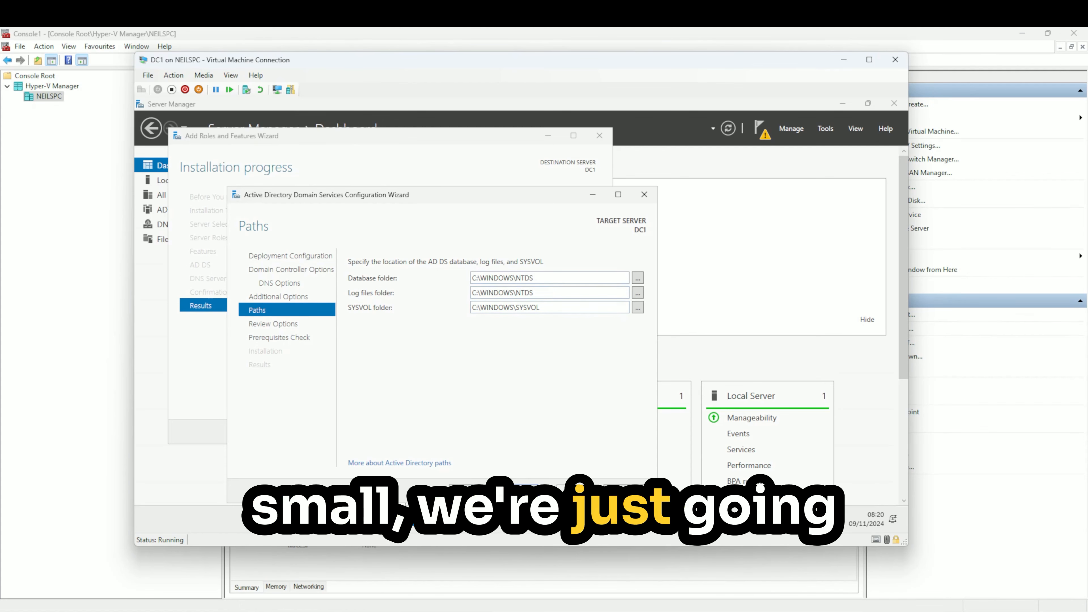
left_click(517, 491)
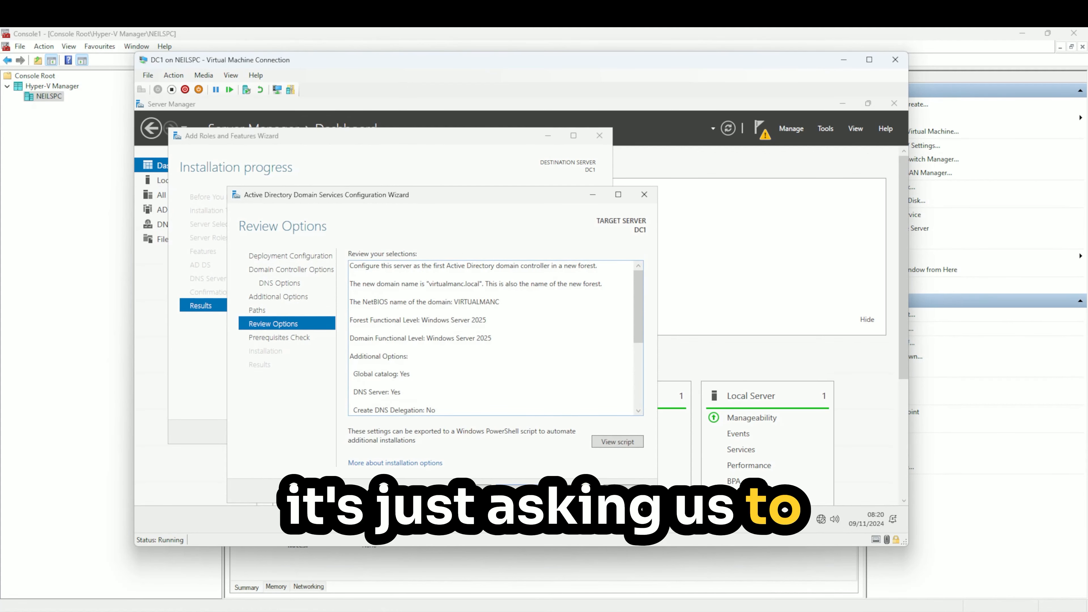
Look over the Review Options summary and run the prerequisites check.
scroll(493, 339, "down", 1)
scroll(493, 338, "down", 5)
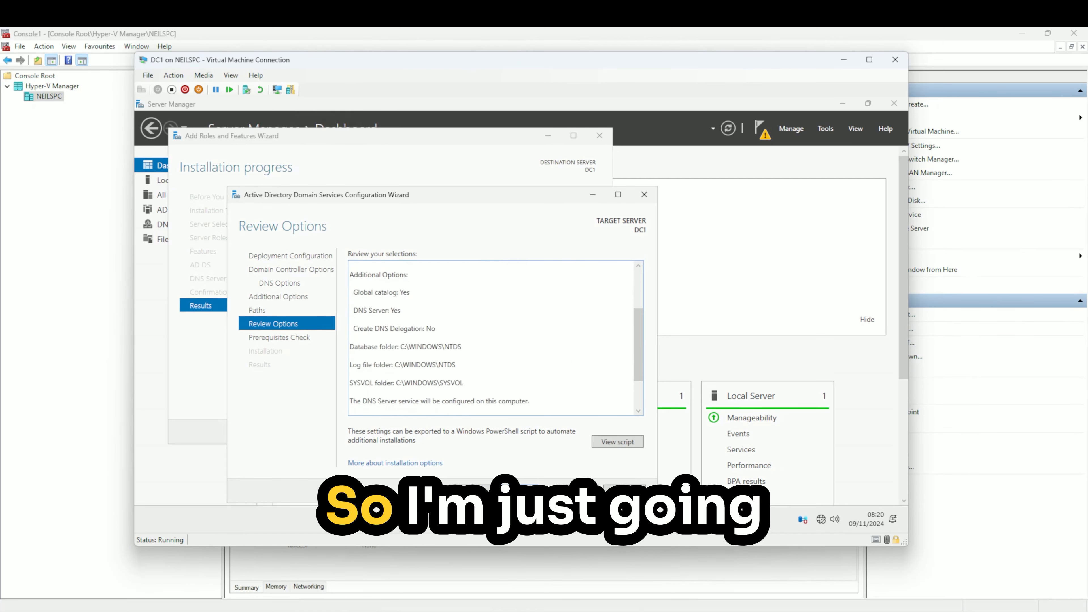
scroll(493, 338, "up", 5)
scroll(493, 339, "up", 1)
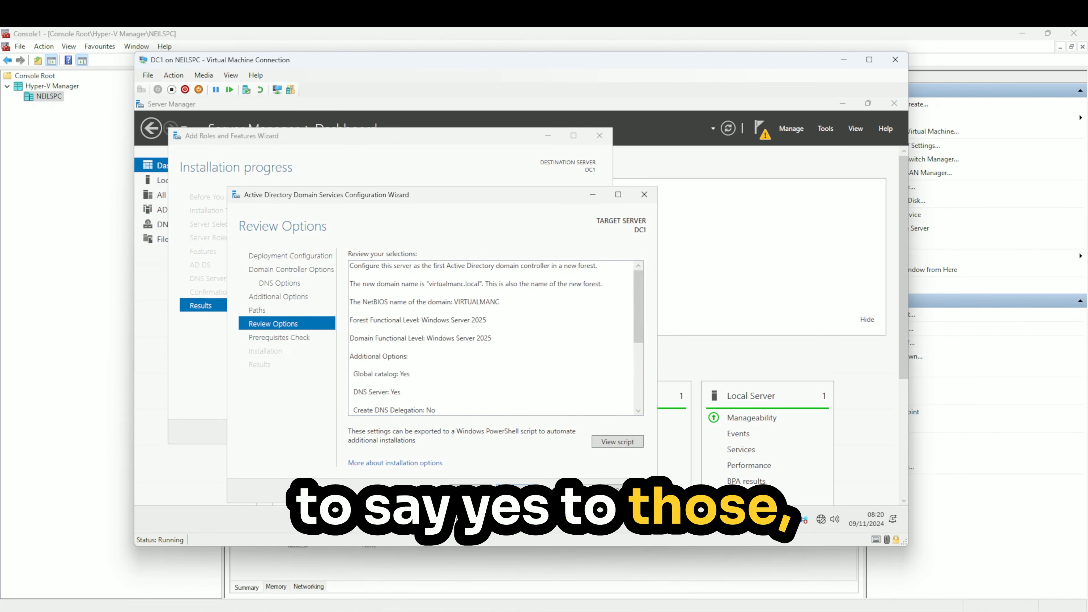
left_click(516, 491)
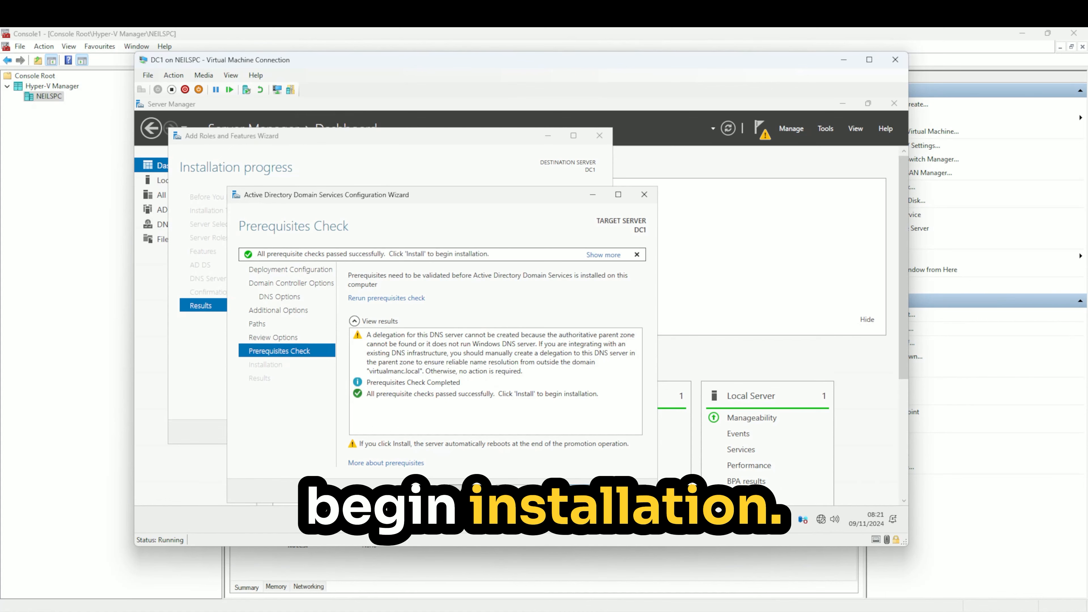
Install AD DS to promote DC1, letting the server reboot automatically.
left_click(577, 491)
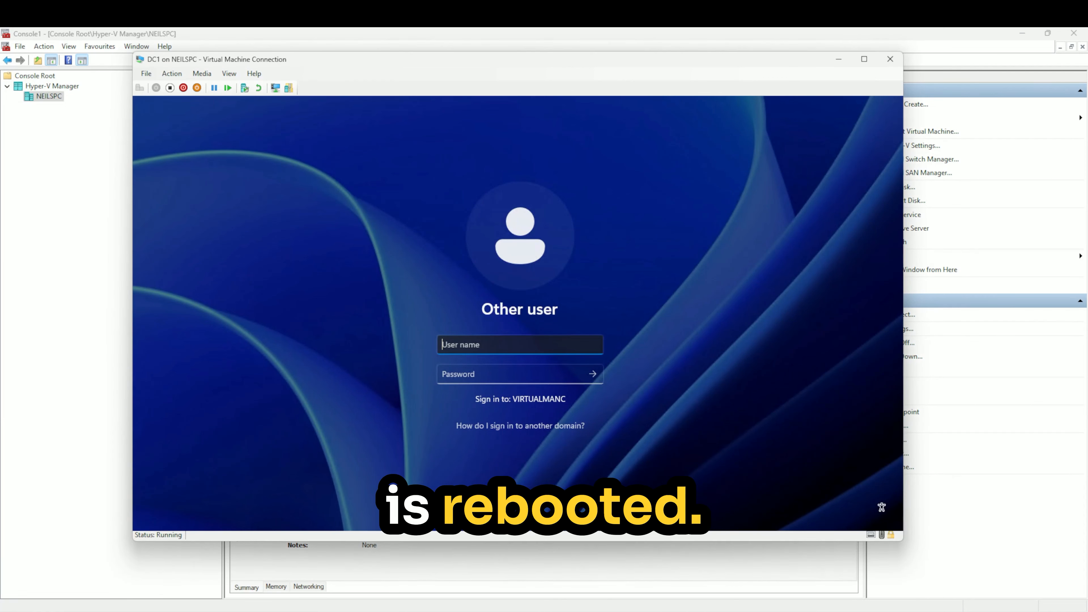
Sign in to VIRTUALMANC as Administrator with the account password.
type("Adm")
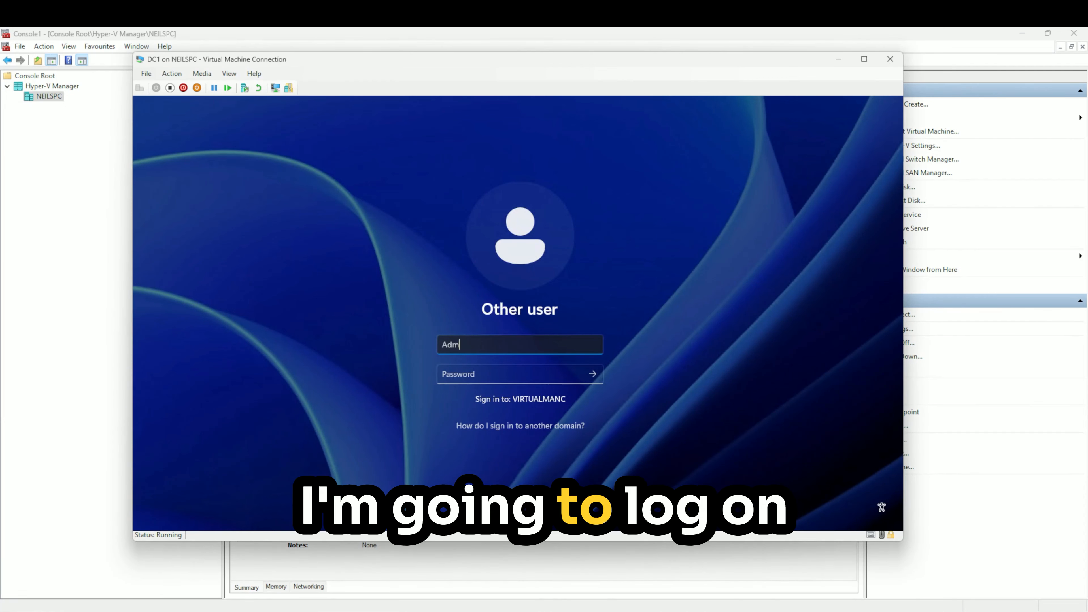
type("inistrator")
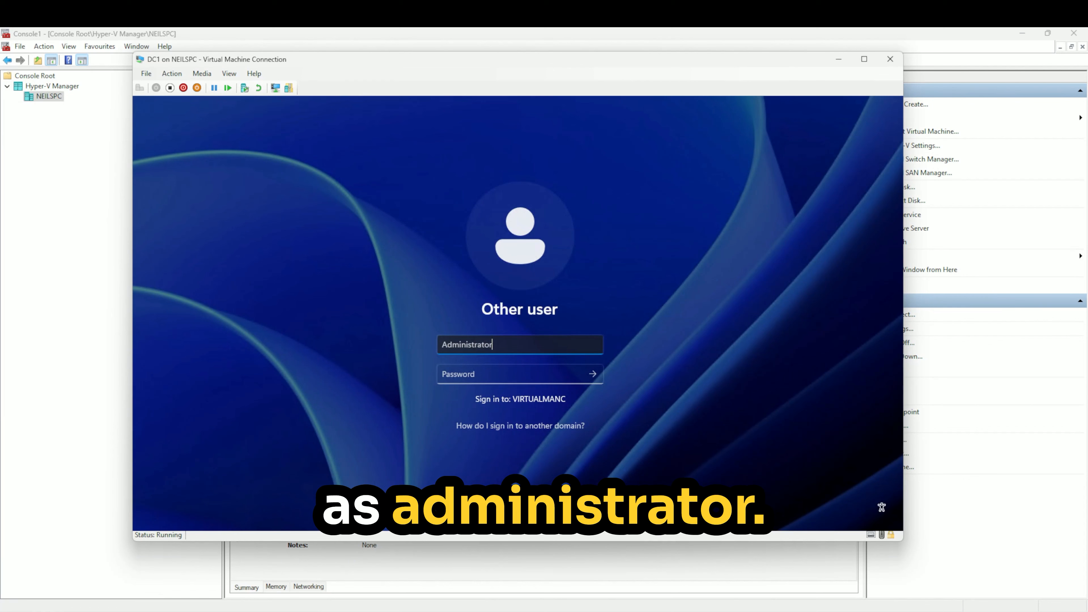
key("Tab")
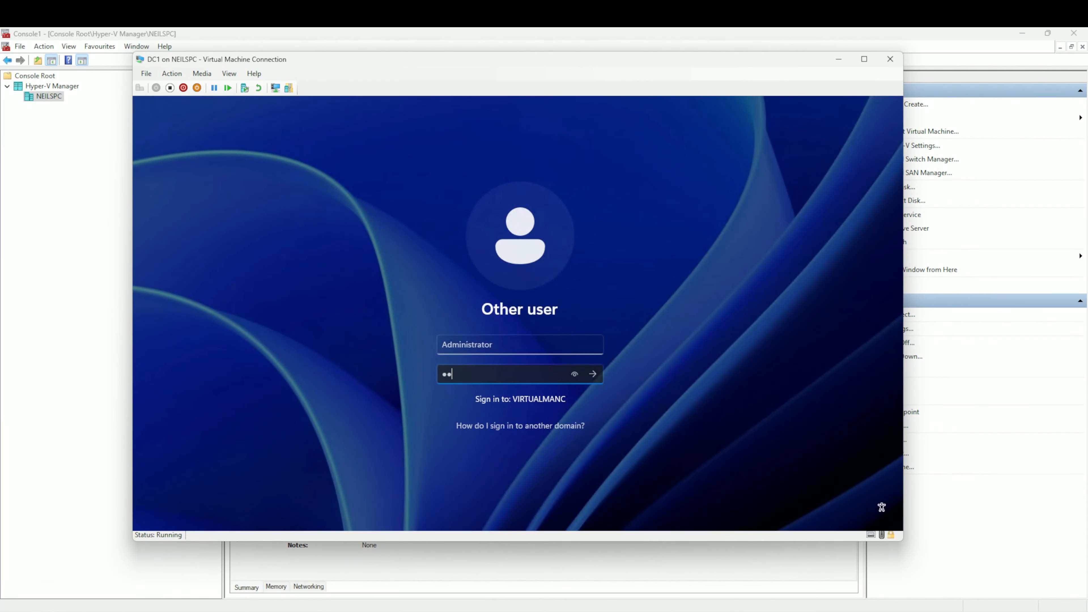
type("*")
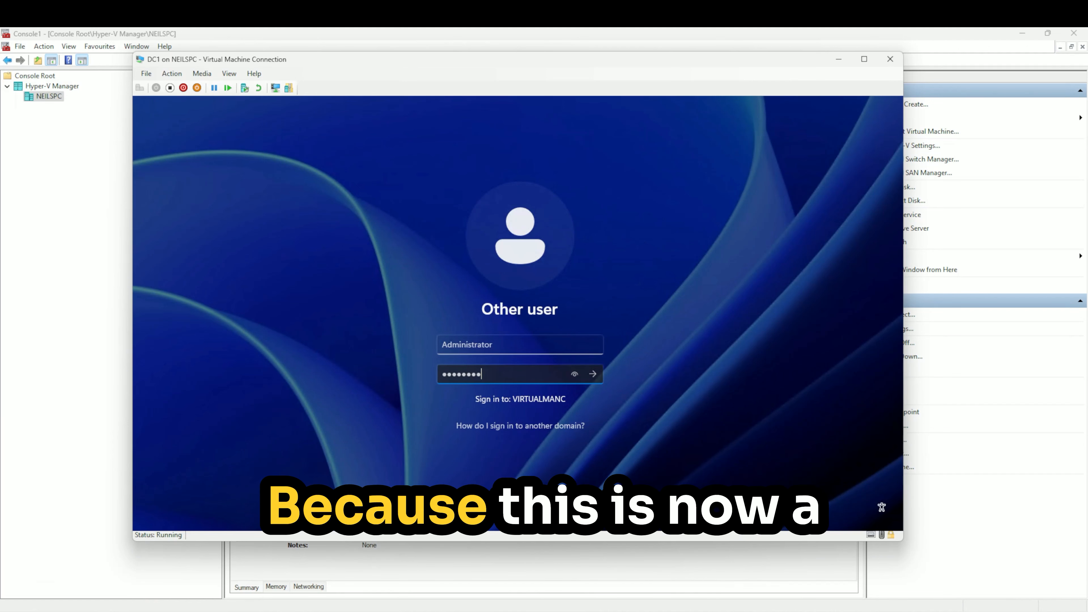
key("Return")
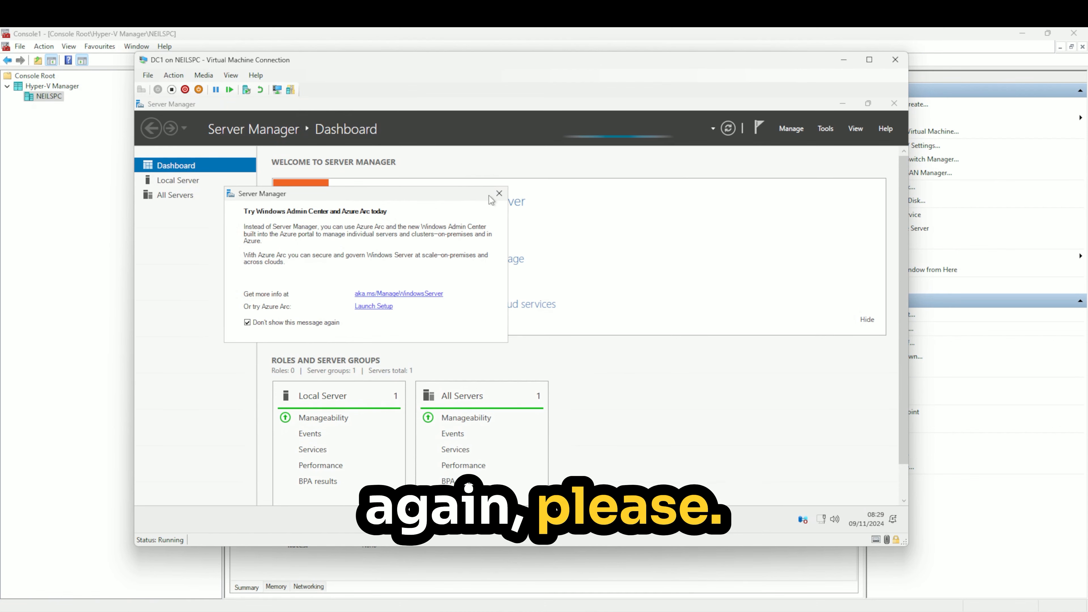
Dismiss the Admin Center notice, check DC1's domain on Local Server, and browse All apps.
left_click(498, 193)
left_click(470, 202)
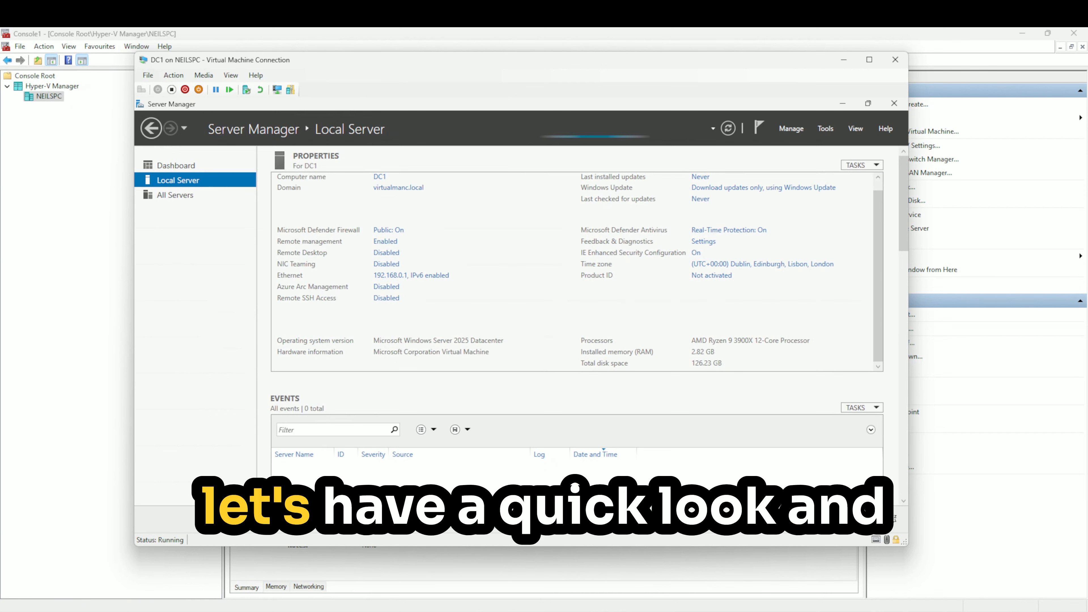
left_click(404, 519)
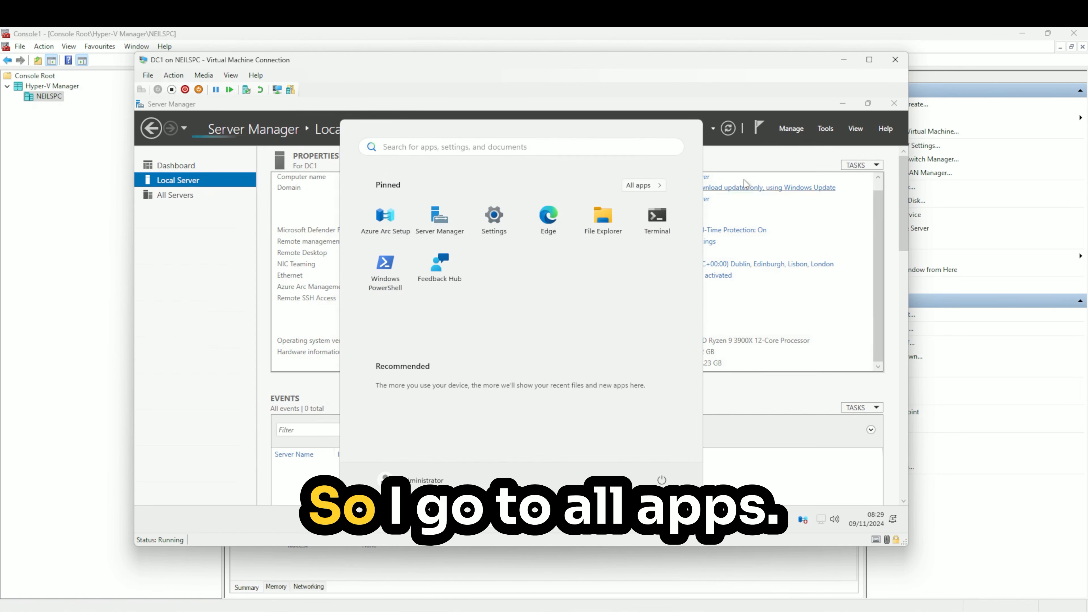
left_click(649, 187)
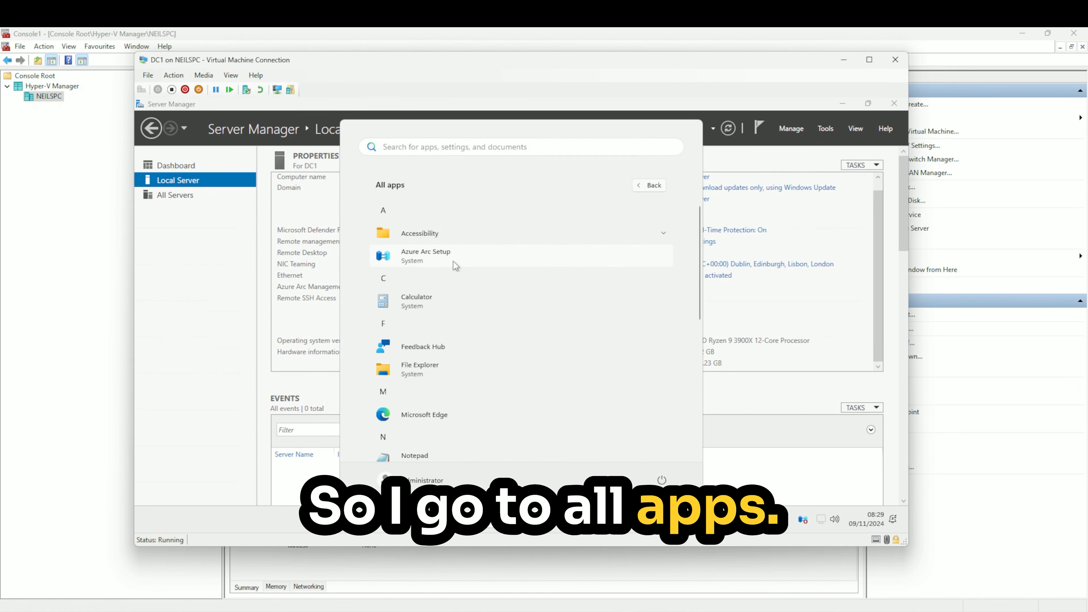
scroll(453, 261, "down", 3)
scroll(453, 264, "down", 2)
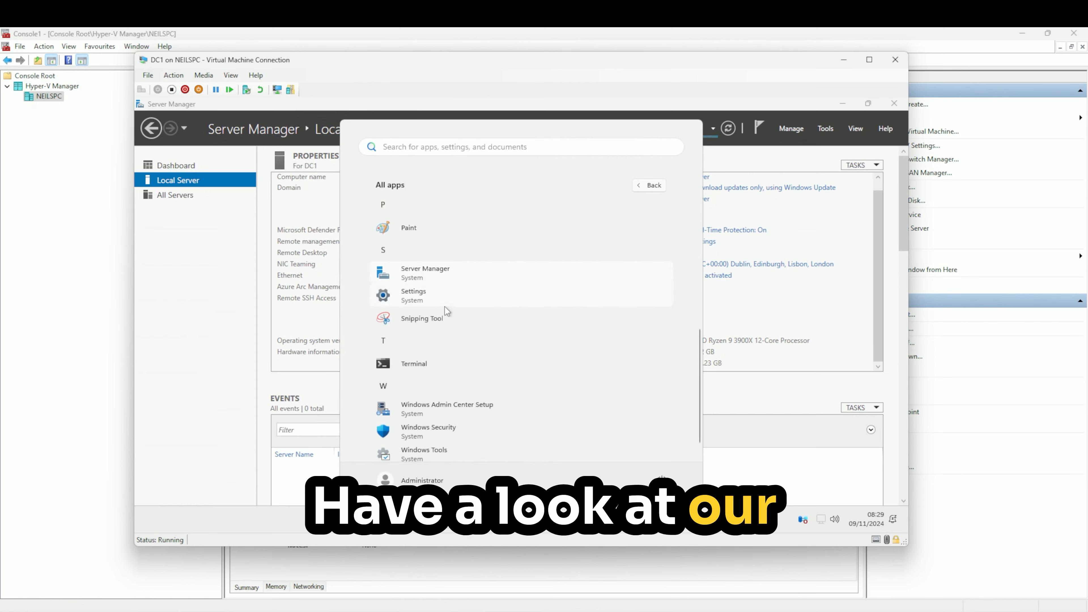
scroll(446, 307, "up", 6)
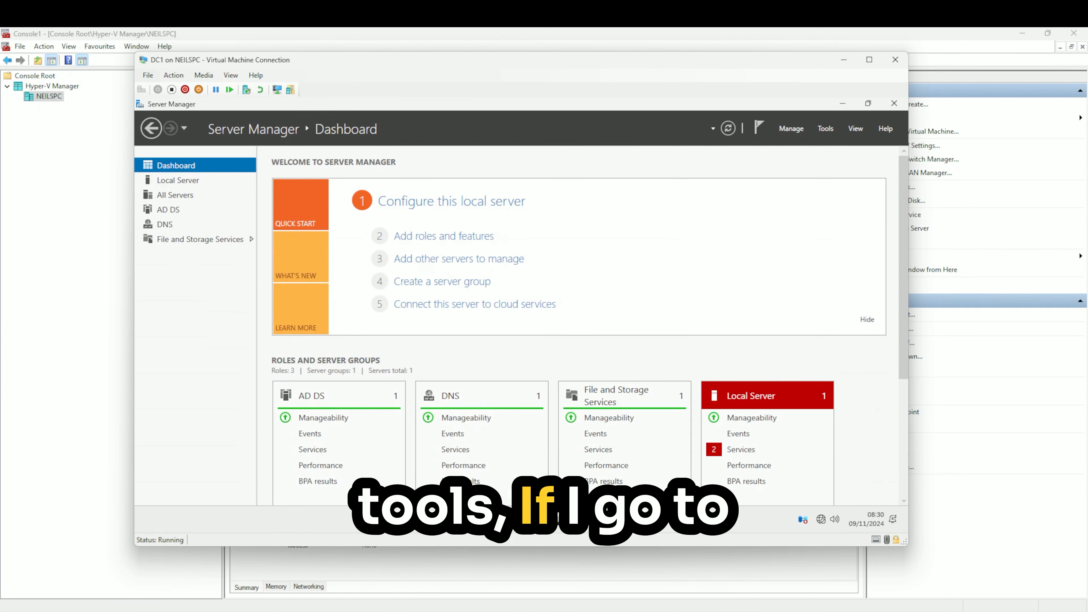
Launch Active Directory Users and Computers maximized and expand virtualmanc.local with a wider tree pane.
key("super")
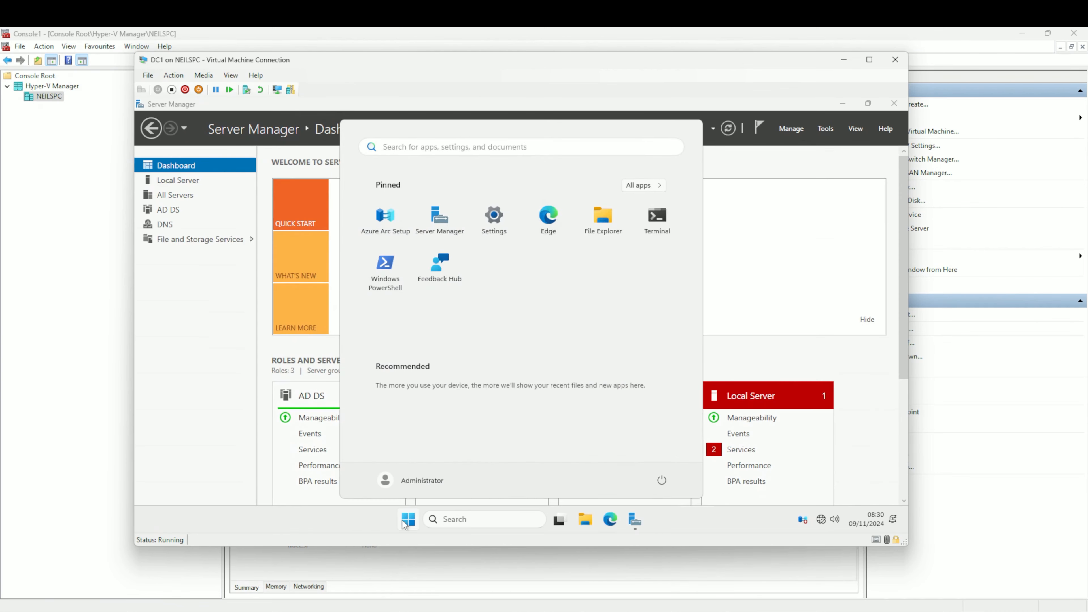
type("acti")
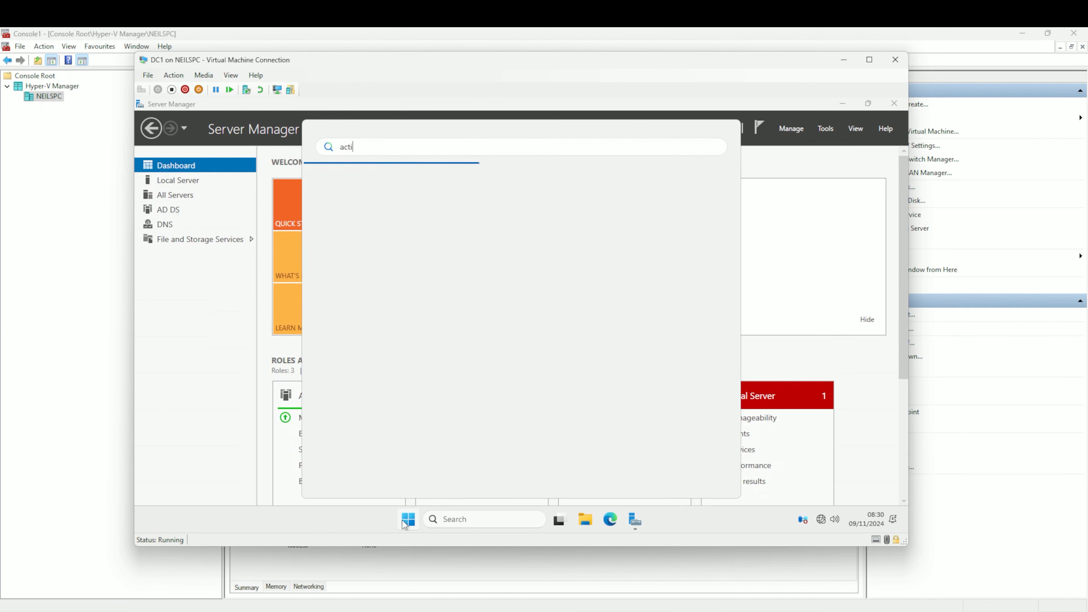
type("ve directory")
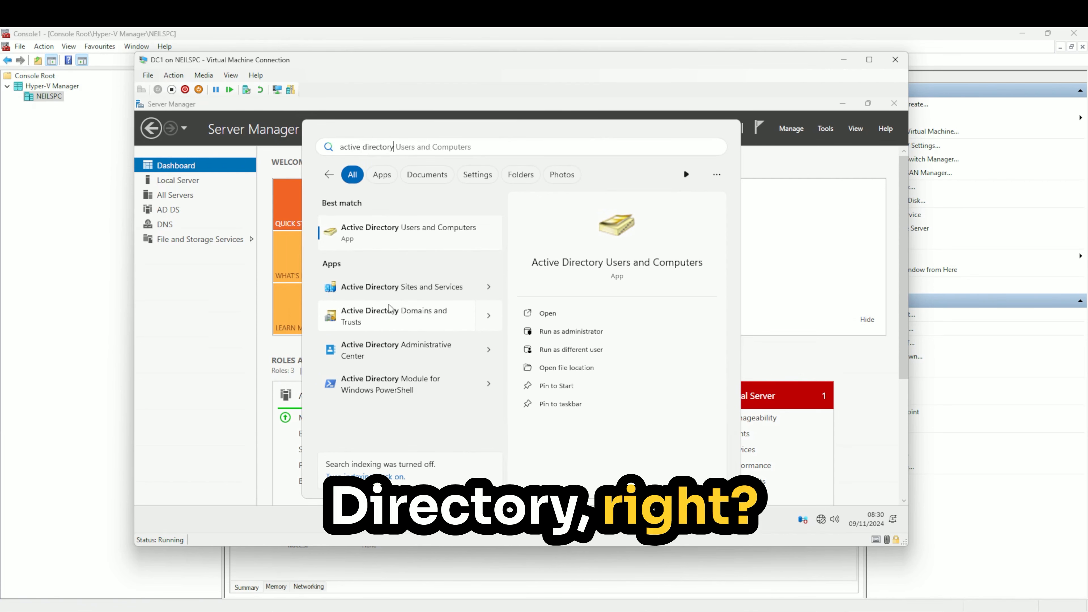
left_click(400, 234)
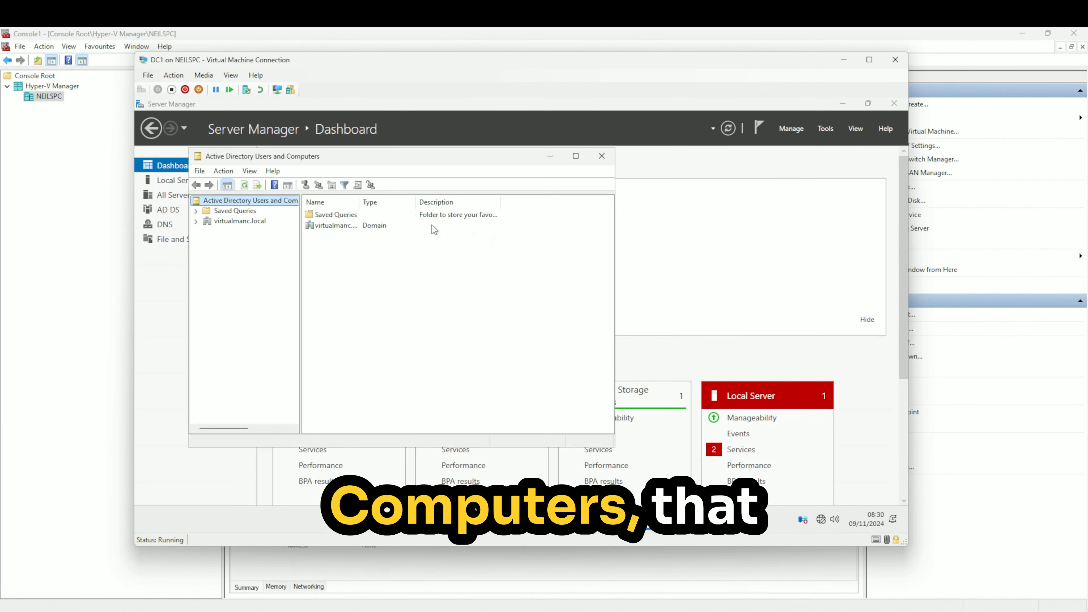
double_click(444, 158)
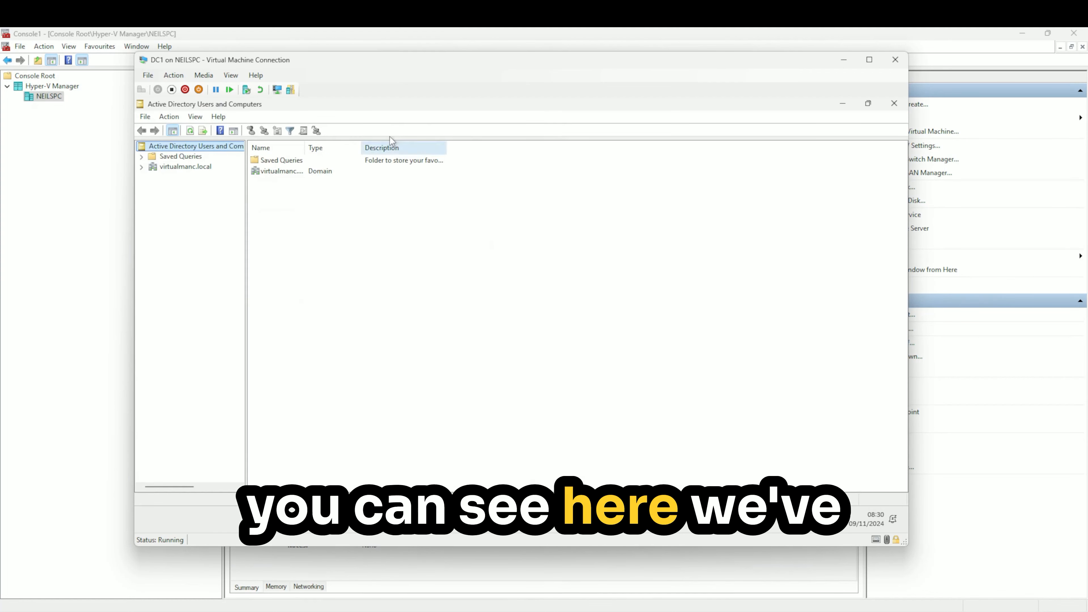
double_click(185, 166)
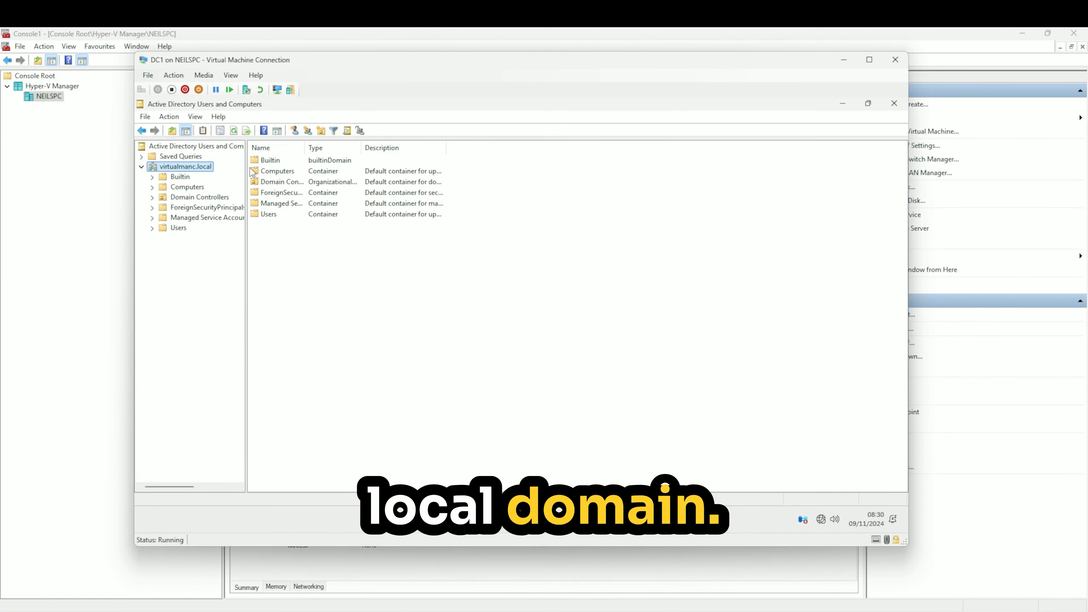
left_click_drag(247, 167, 333, 169)
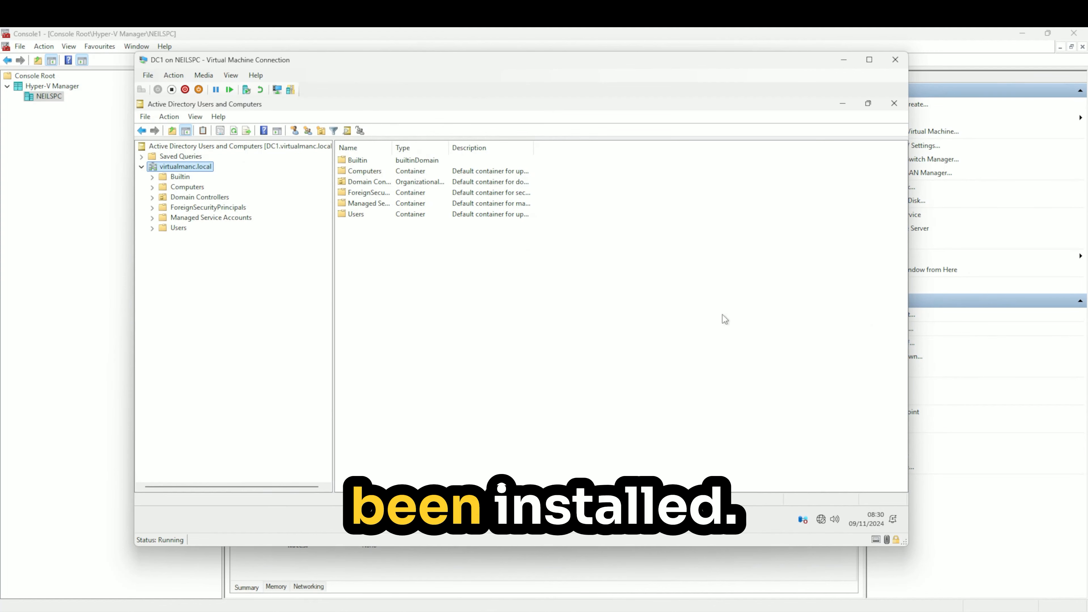
Browse to C:\Windows in File Explorer, locate SYSVOL and NTDS, and open the NTDS folder.
key("super+e")
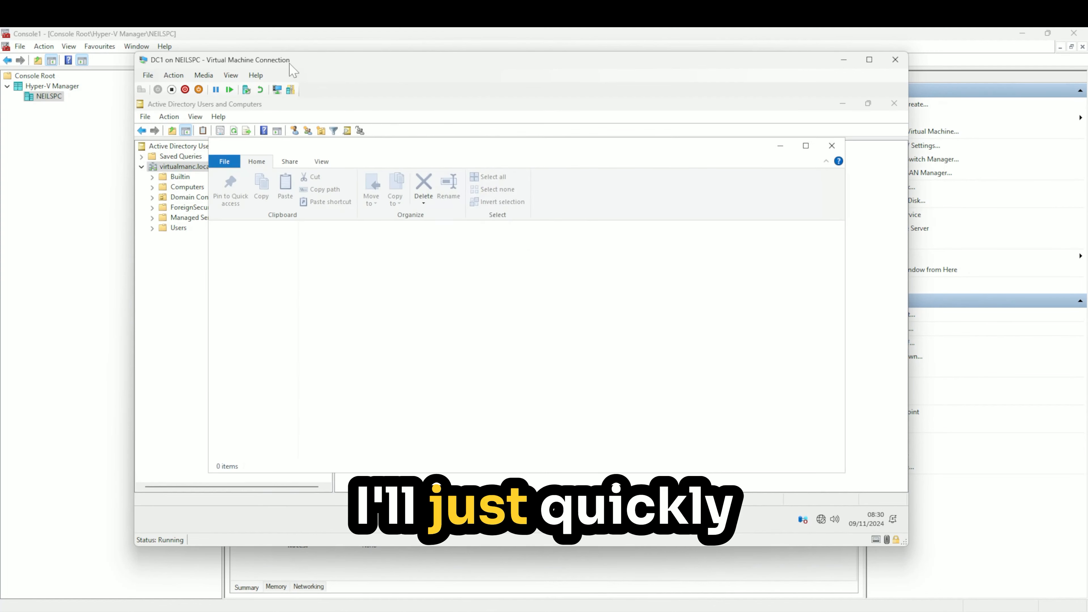
left_click_drag(410, 150, 475, 202)
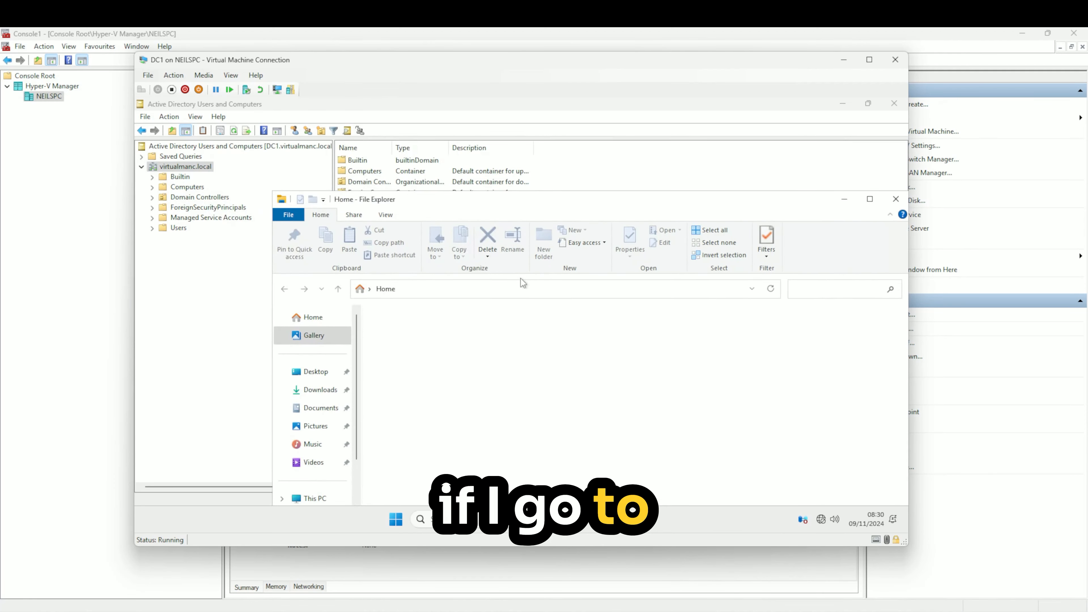
type("c:\\windows")
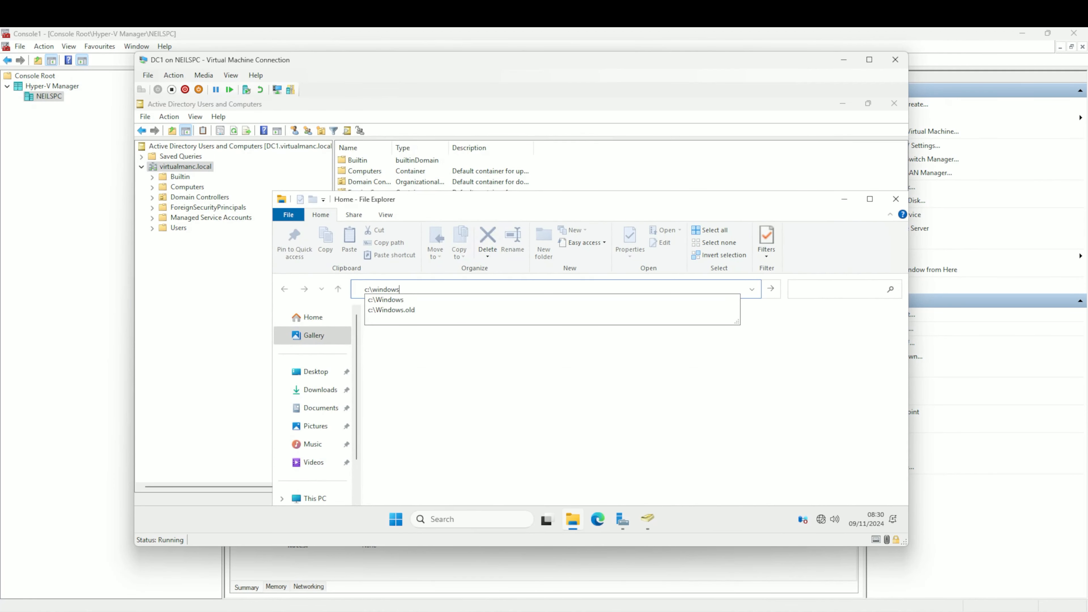
key("Return")
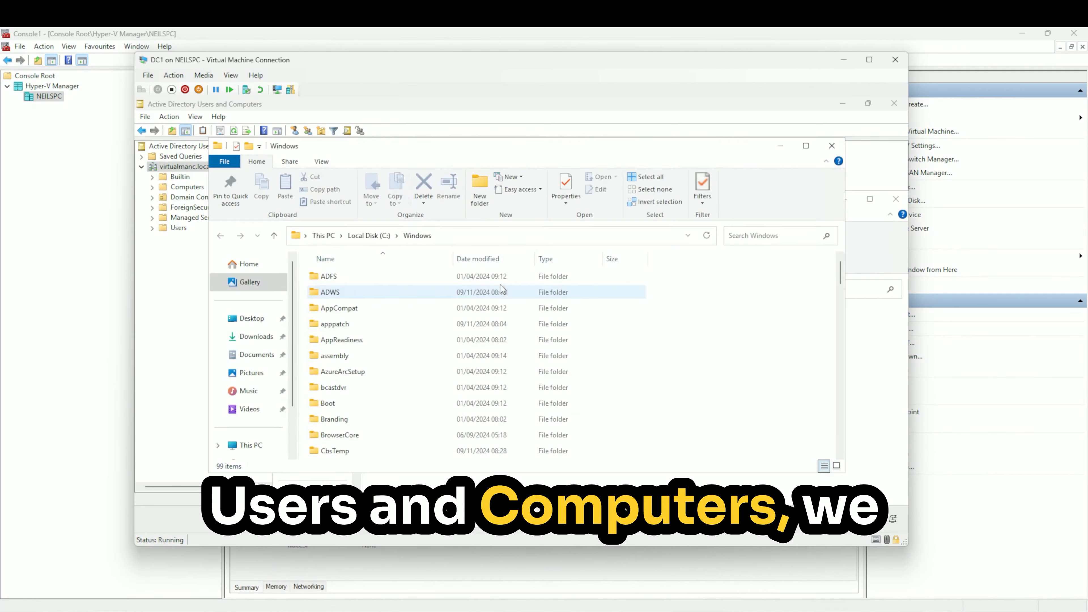
scroll(440, 335, "down", 10)
scroll(441, 339, "down", 3)
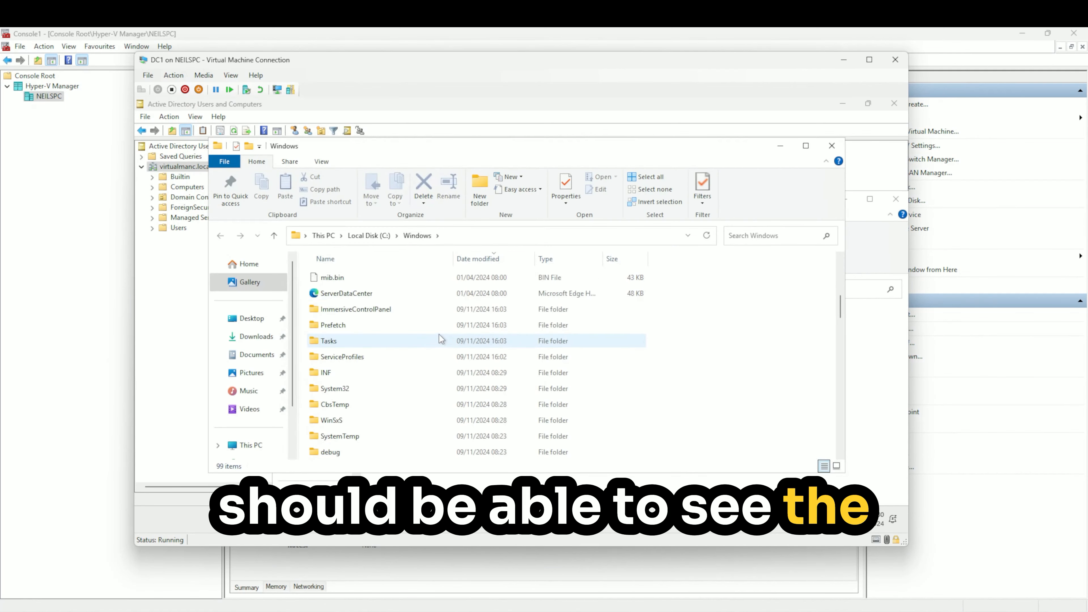
scroll(423, 342, "down", 1)
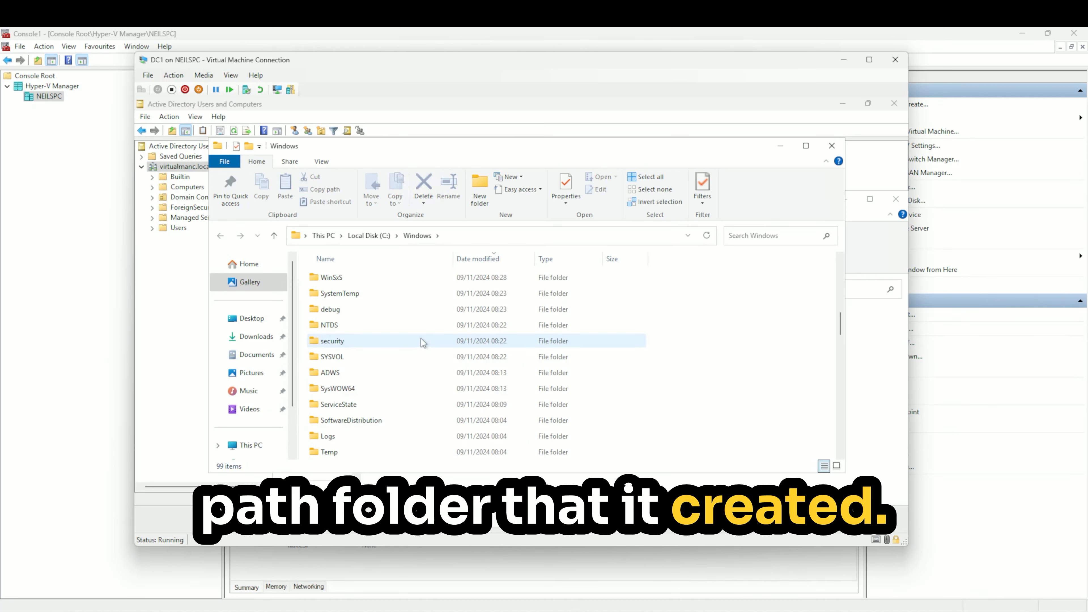
left_click(380, 355)
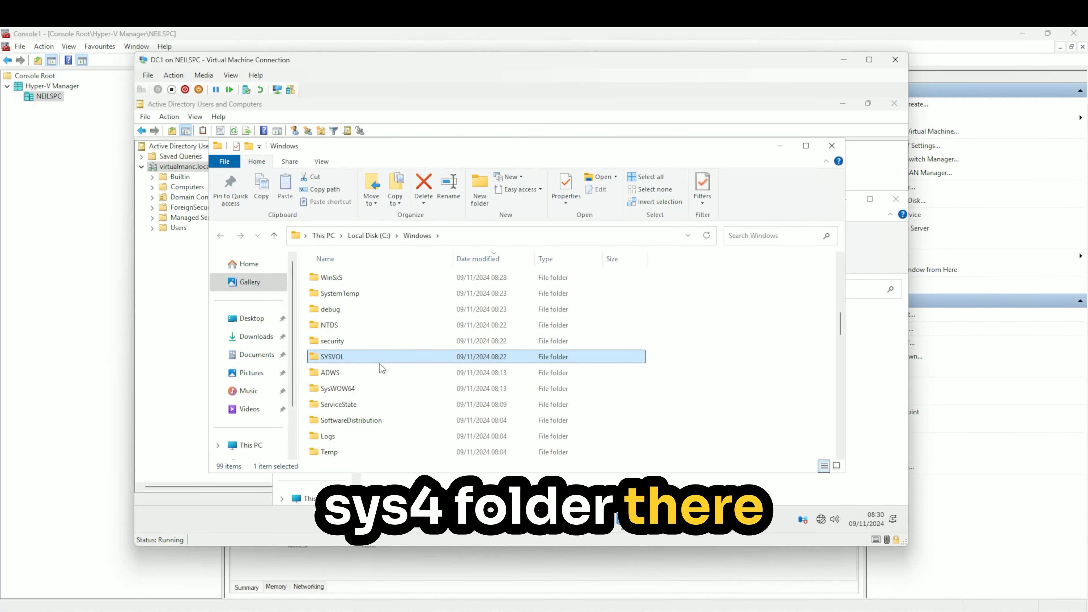
left_click(363, 327)
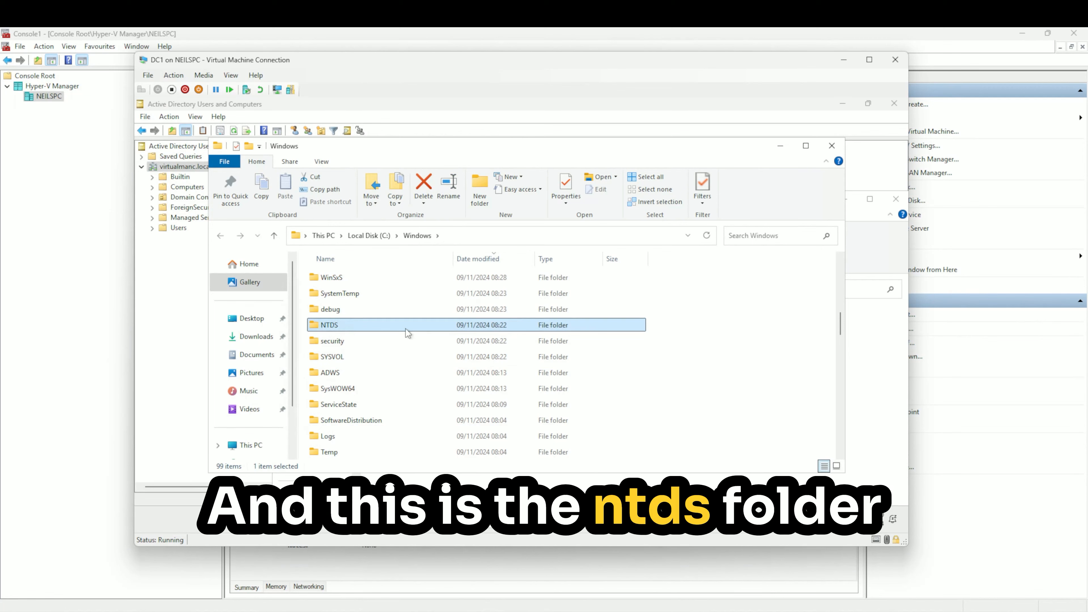
mouse_move(406, 328)
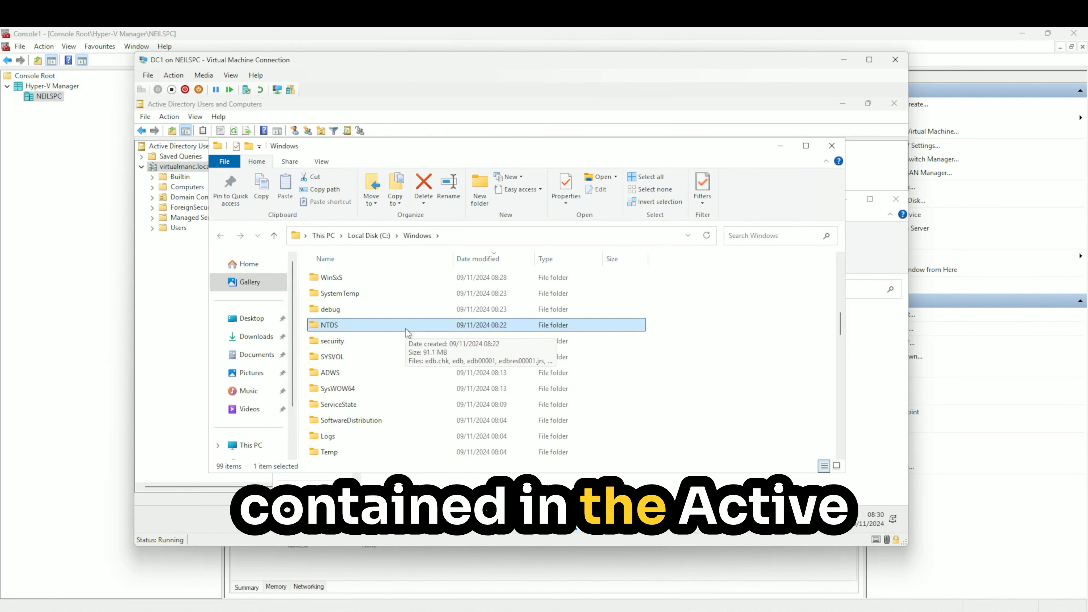
double_click(406, 328)
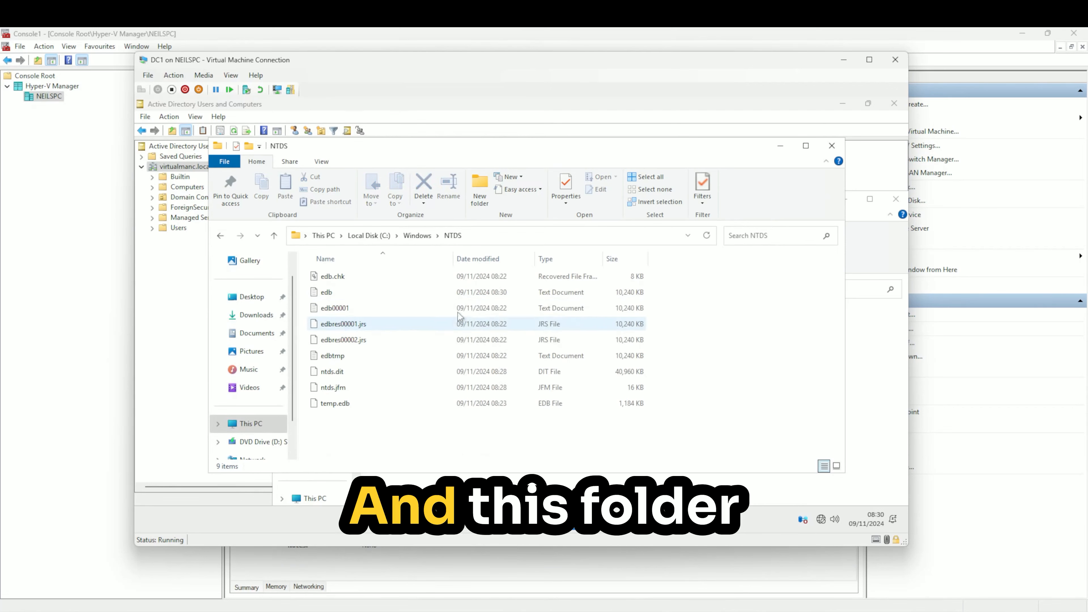
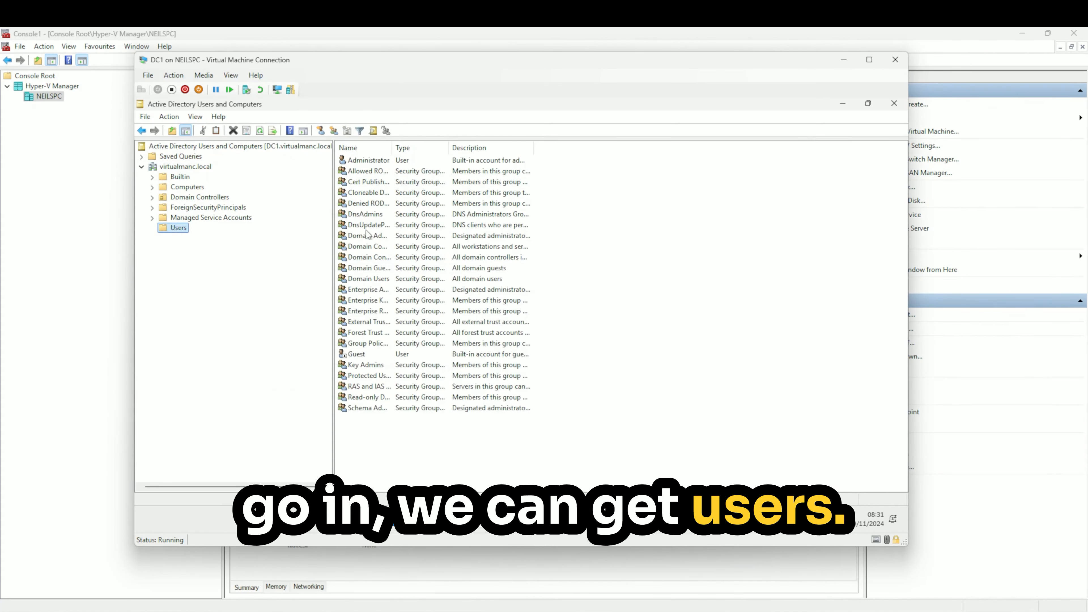
Widen the name column, then add an OU named Testing at the virtualmanc.local domain root.
double_click(392, 147)
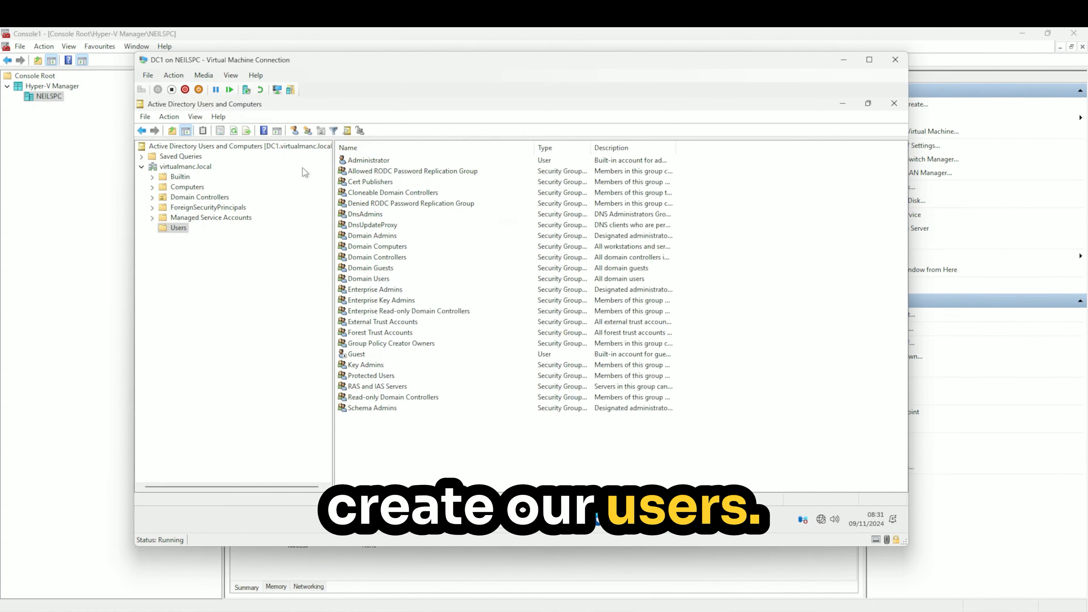
left_click(190, 168)
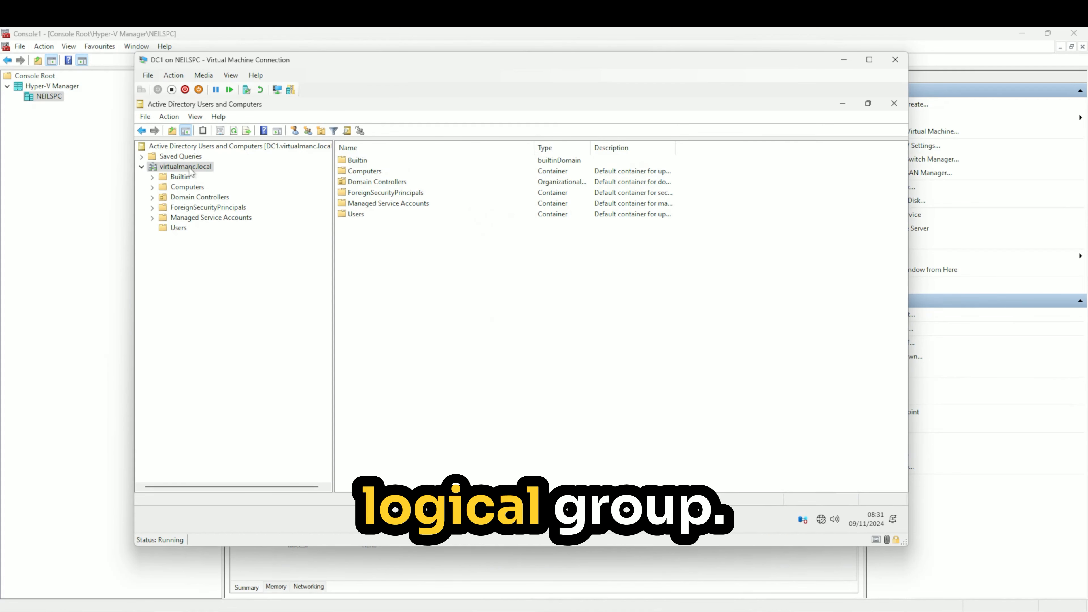
right_click(190, 170)
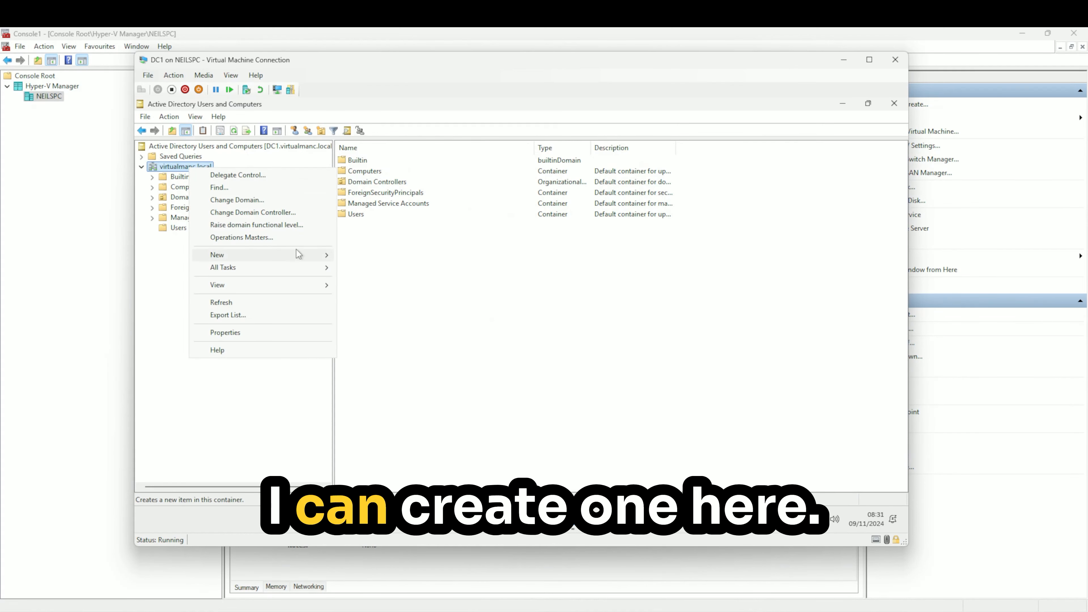
mouse_move(296, 253)
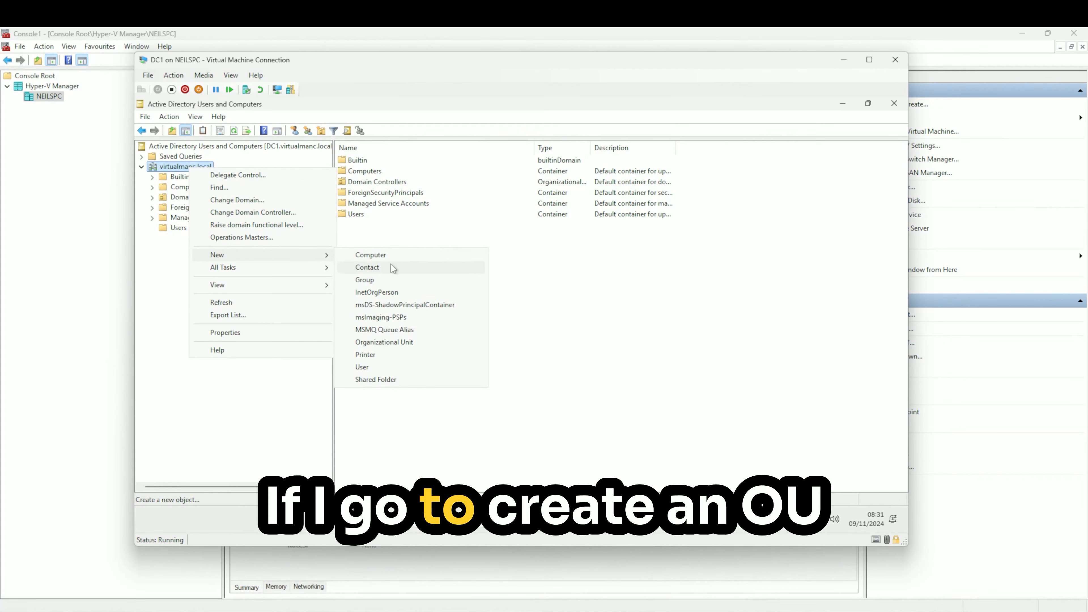
left_click(386, 340)
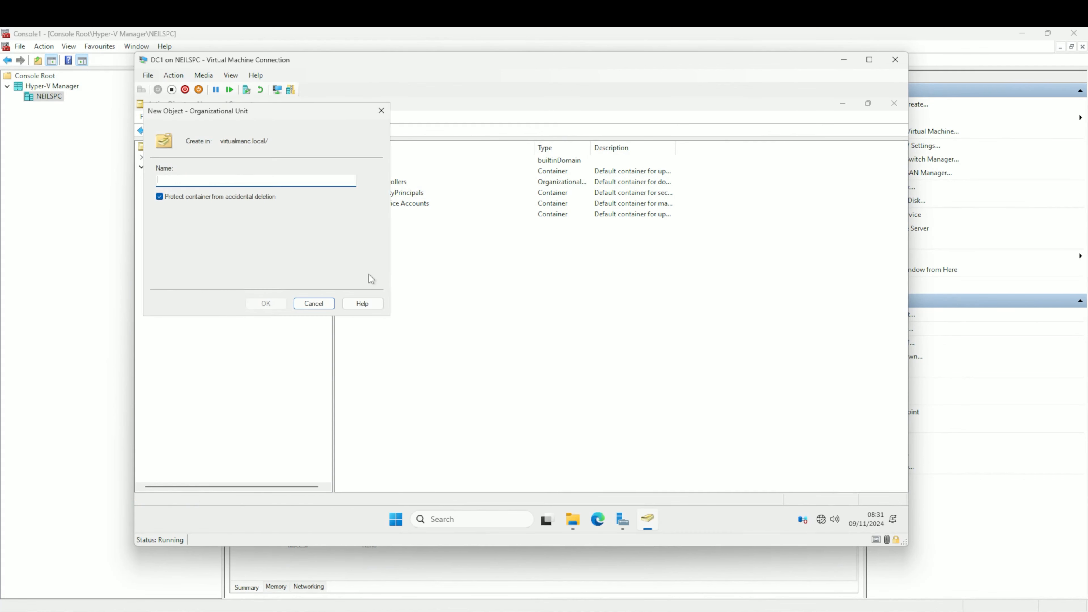
type("Tee")
left_click(276, 307)
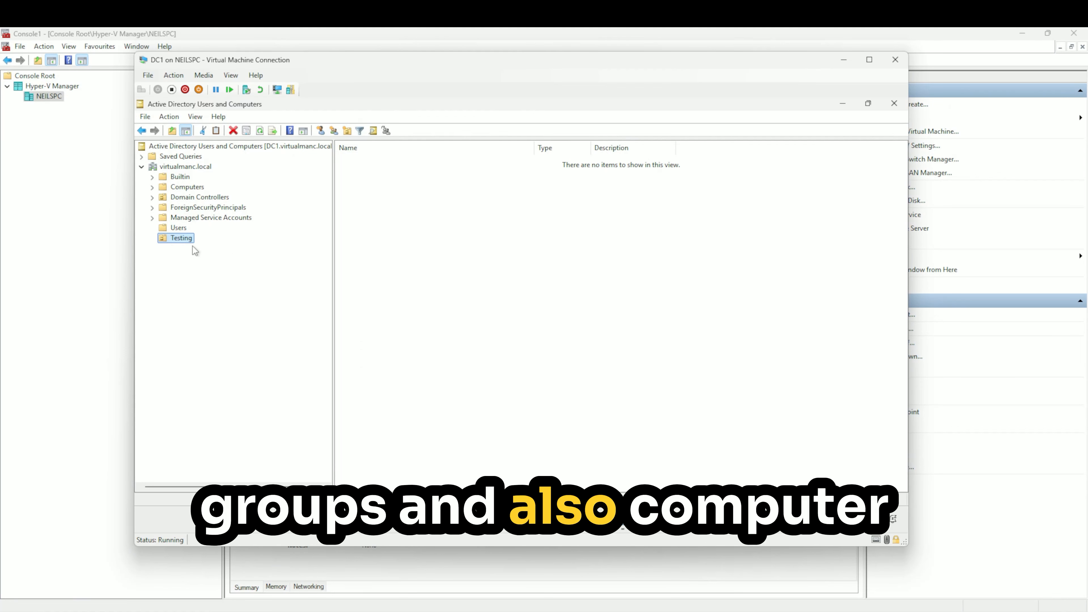
Start a new user in Testing and enter the user's first name, last name and logon name.
left_click(382, 256)
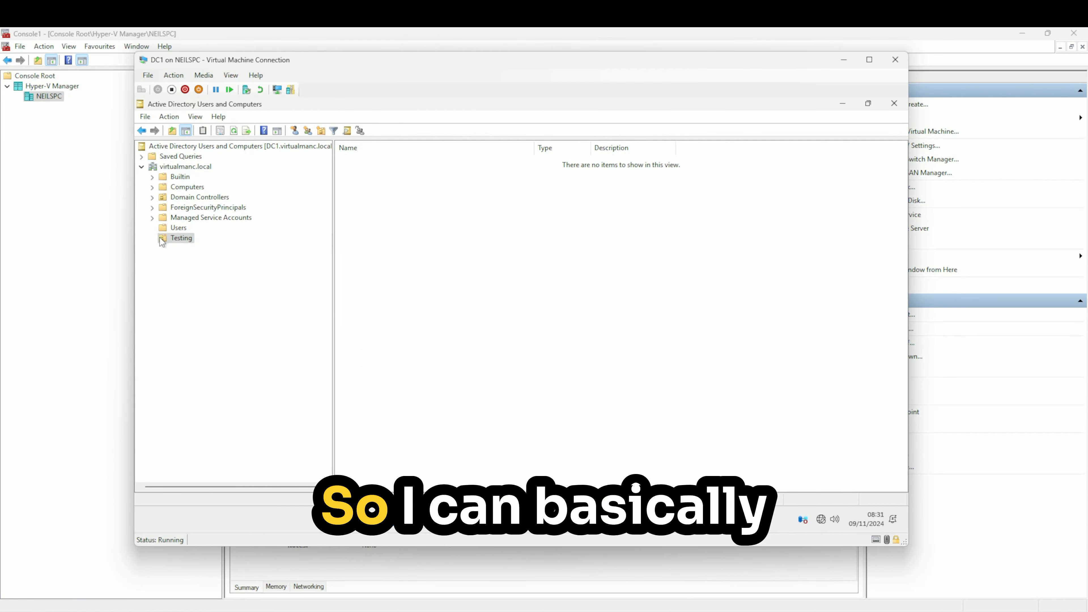
right_click(430, 230)
mouse_move(488, 280)
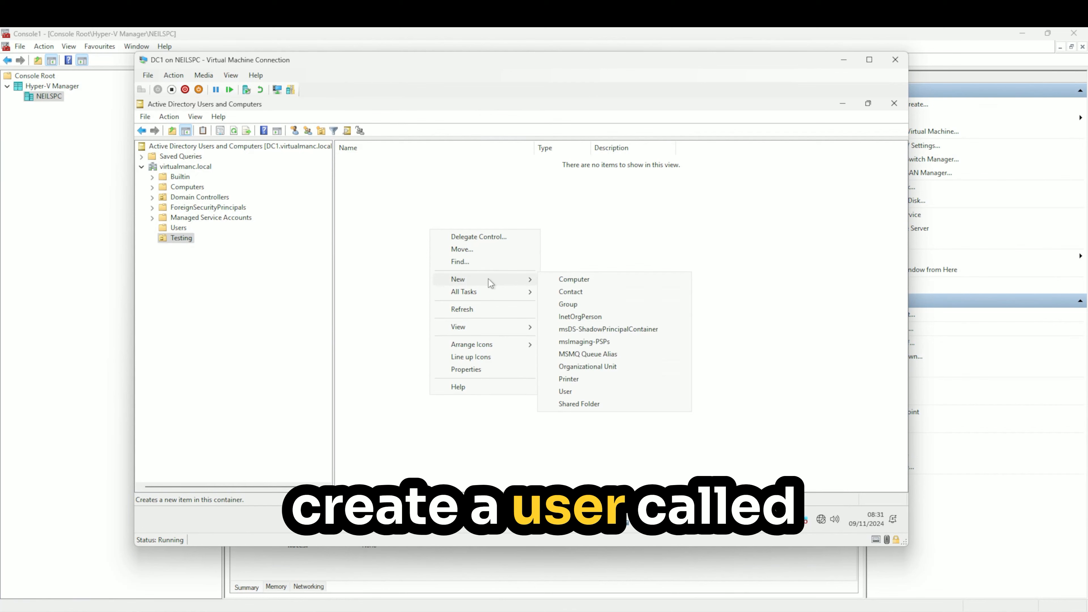
left_click(592, 390)
type("Bob")
key("Tab")
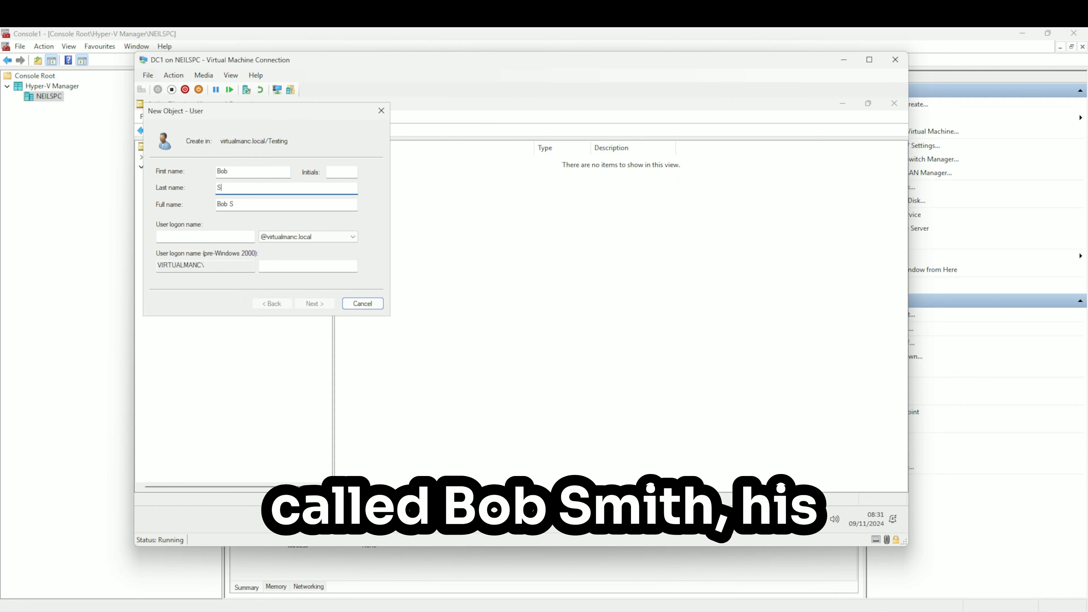
type("Smith")
key("Tab")
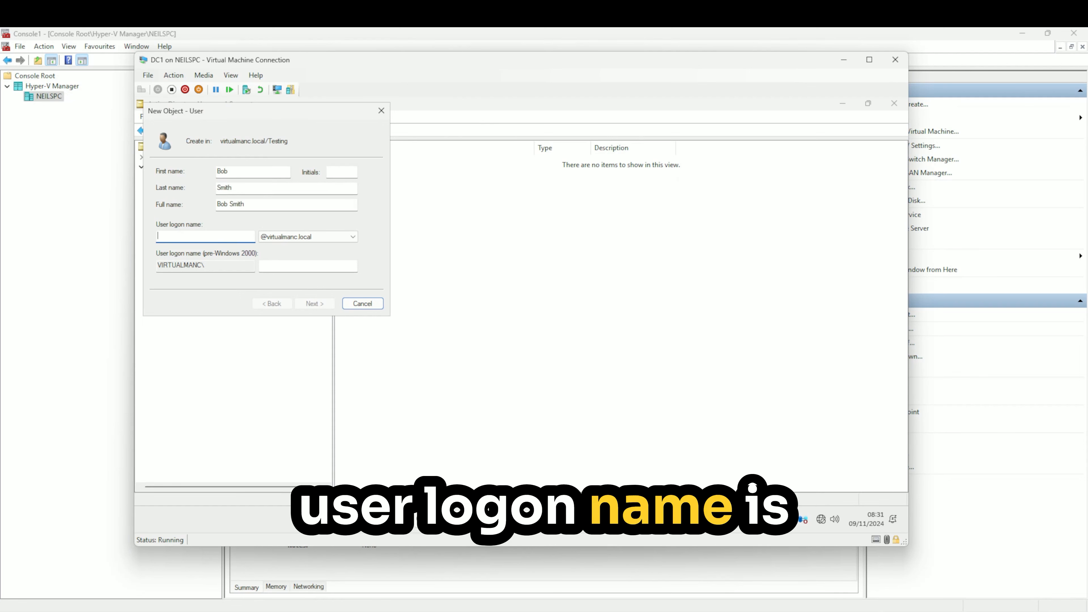
type("bobsmit")
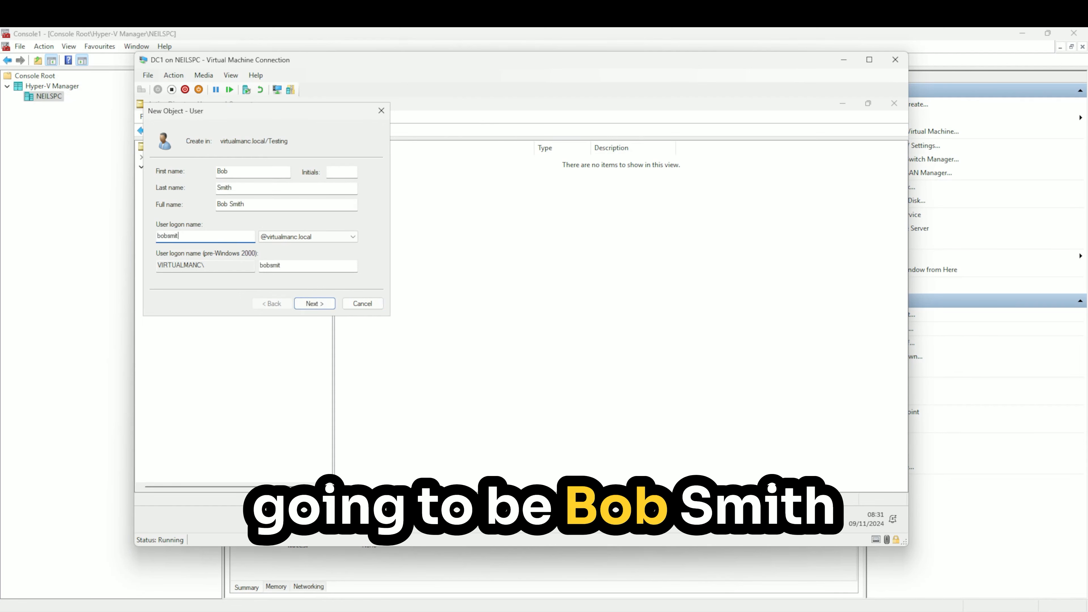
type("h")
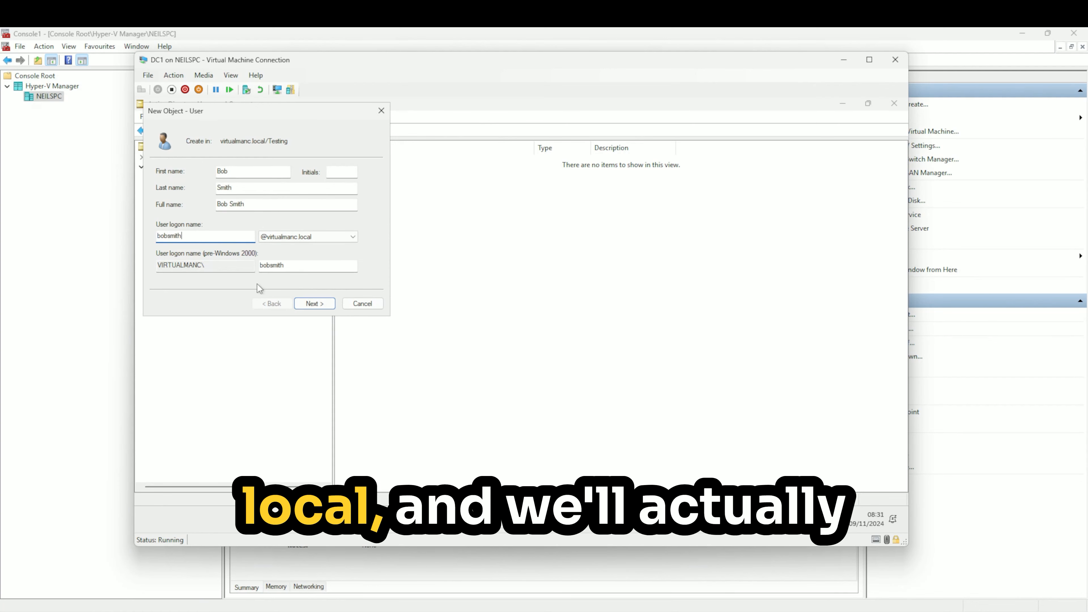
left_click(309, 306)
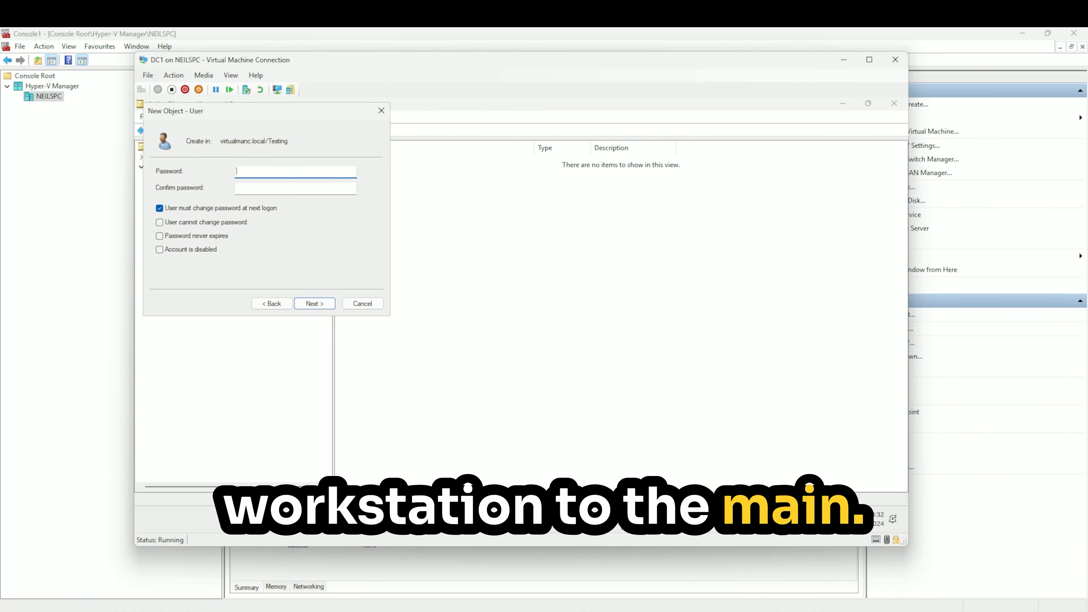
Enter and confirm the new user's password.
key("Caps_Lock")
type("P")
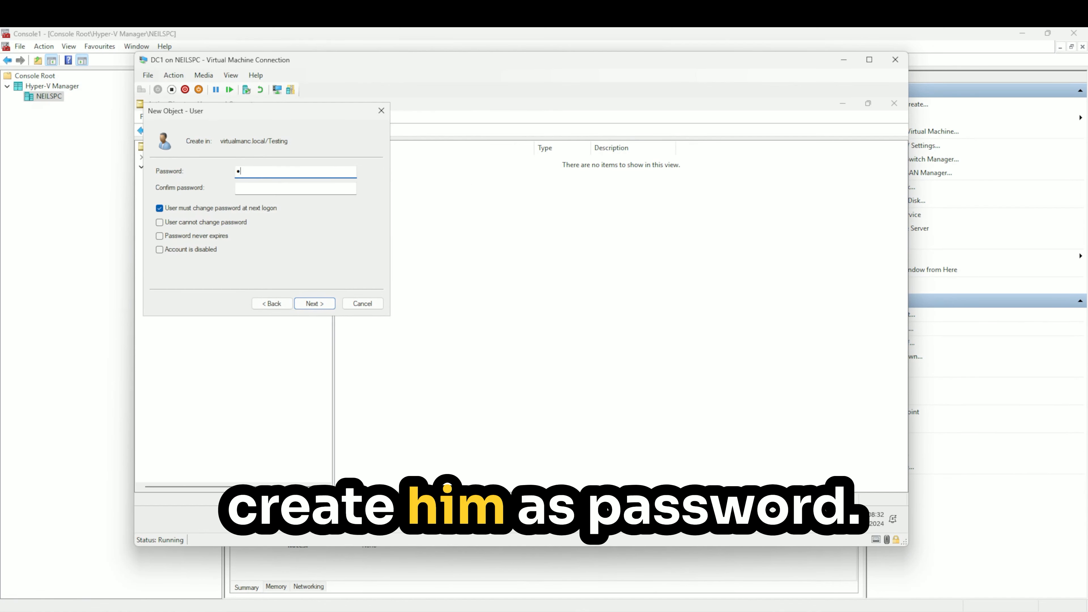
type("a")
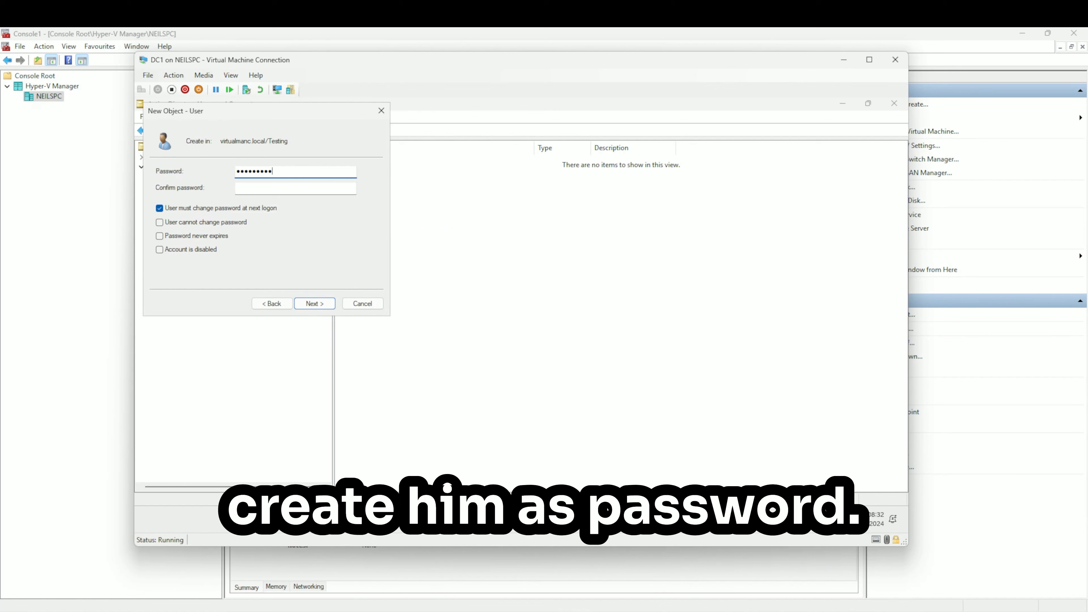
key("Tab")
key("Caps_Lock")
type("Password1!")
Tick 'User cannot change password' and 'Password never expires', then finish the wizard.
left_click(230, 209)
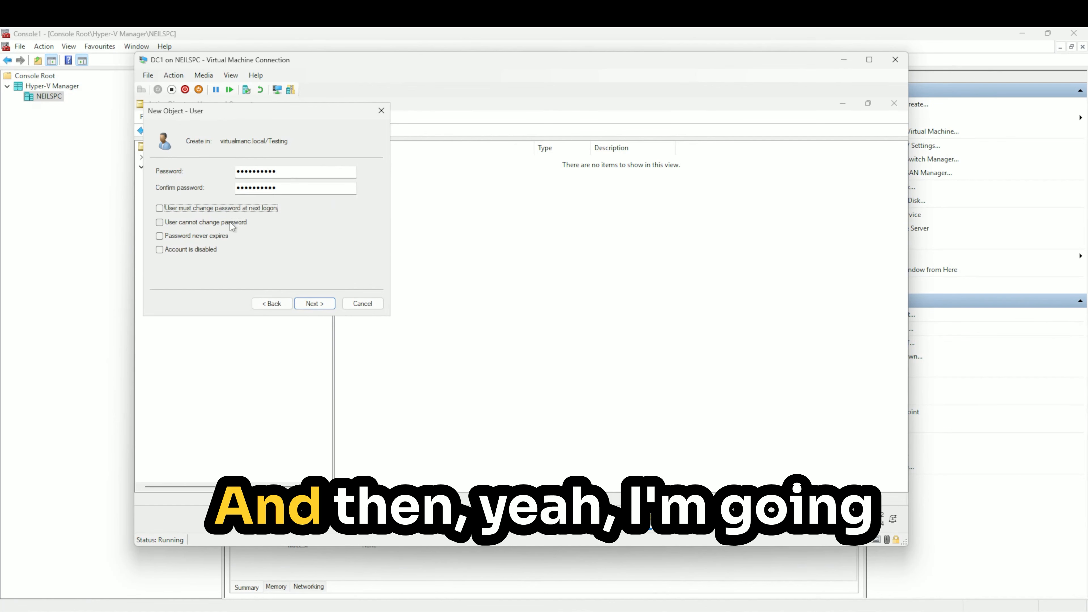
left_click(230, 223)
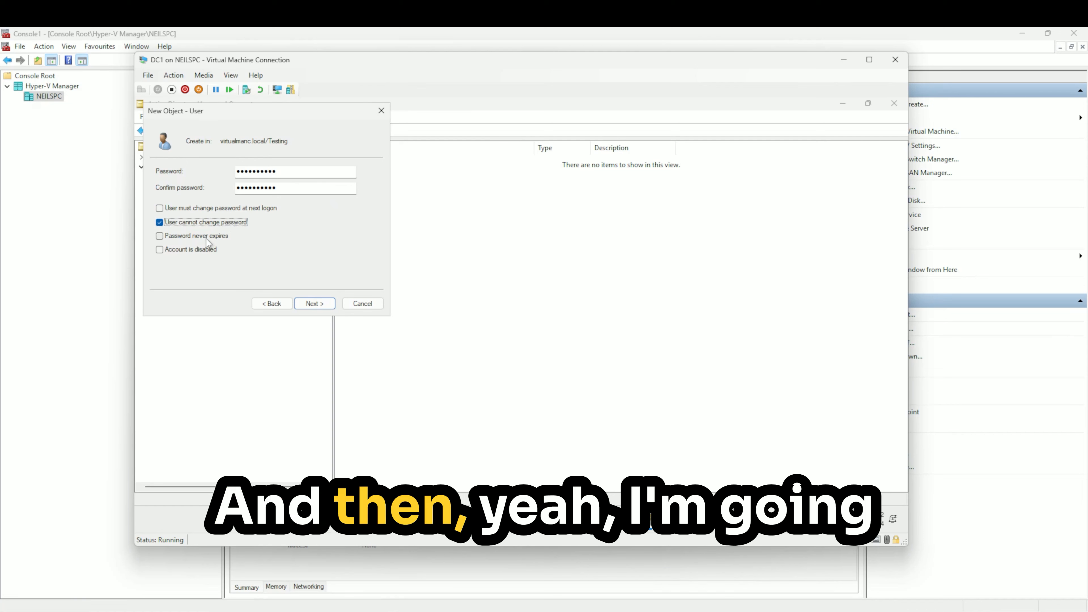
left_click(208, 223)
left_click(206, 236)
left_click(204, 208)
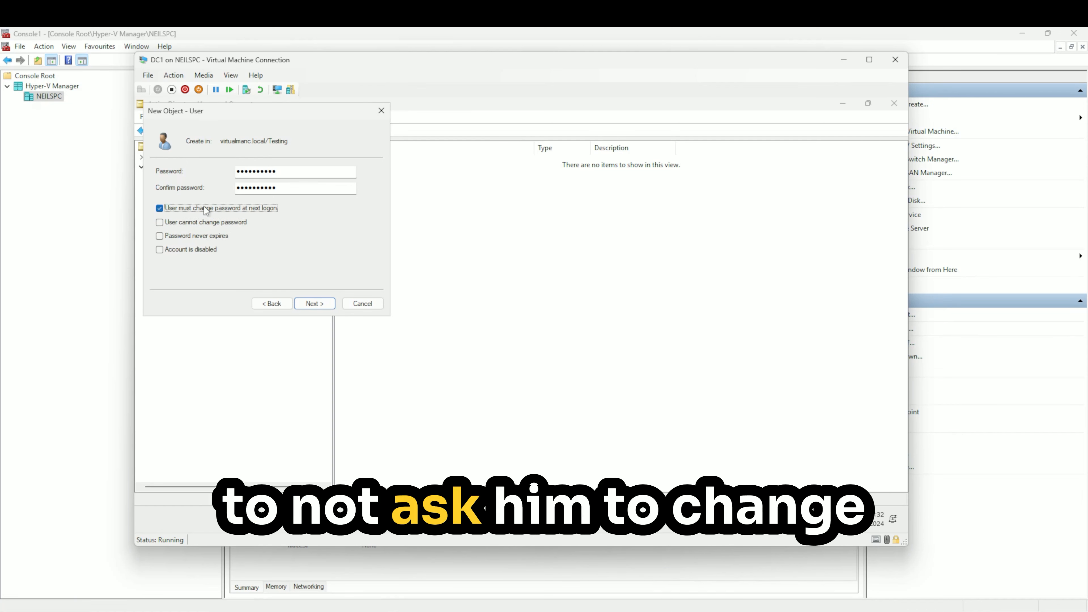
left_click(204, 208)
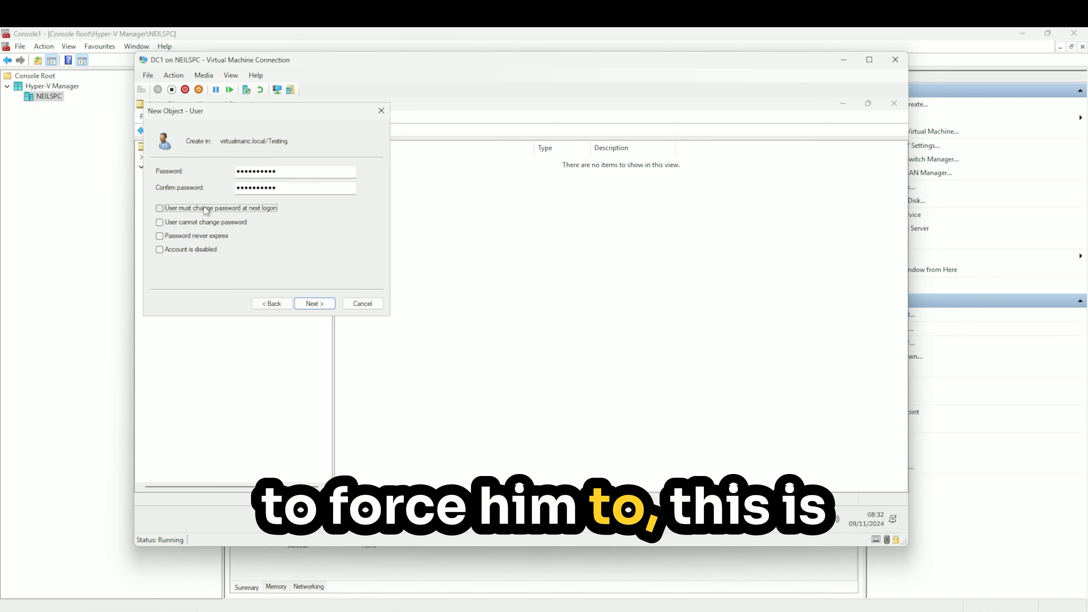
left_click(182, 235)
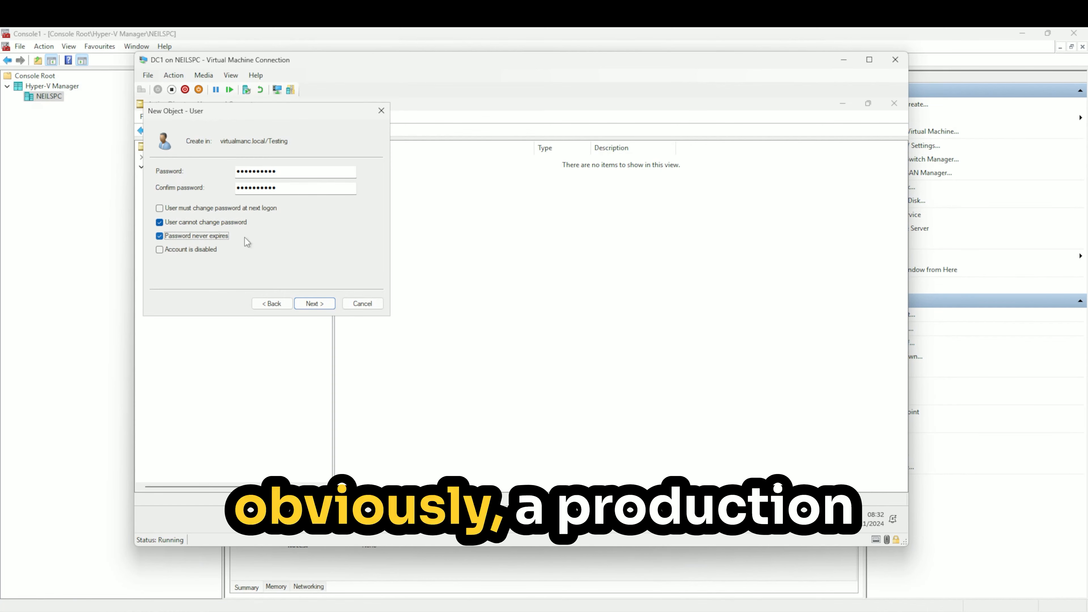
left_click(313, 303)
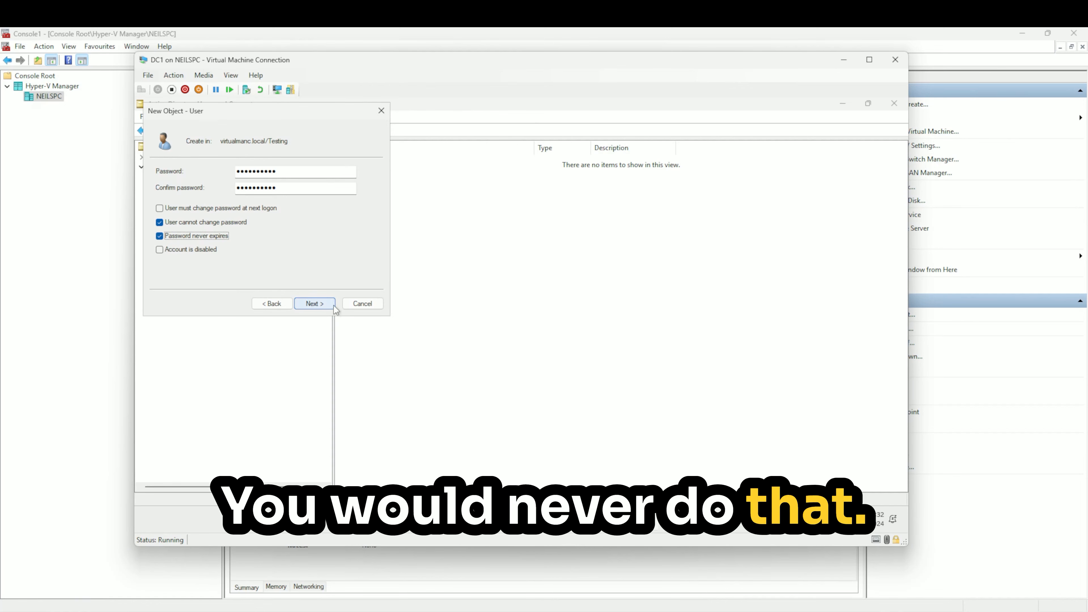
left_click(296, 303)
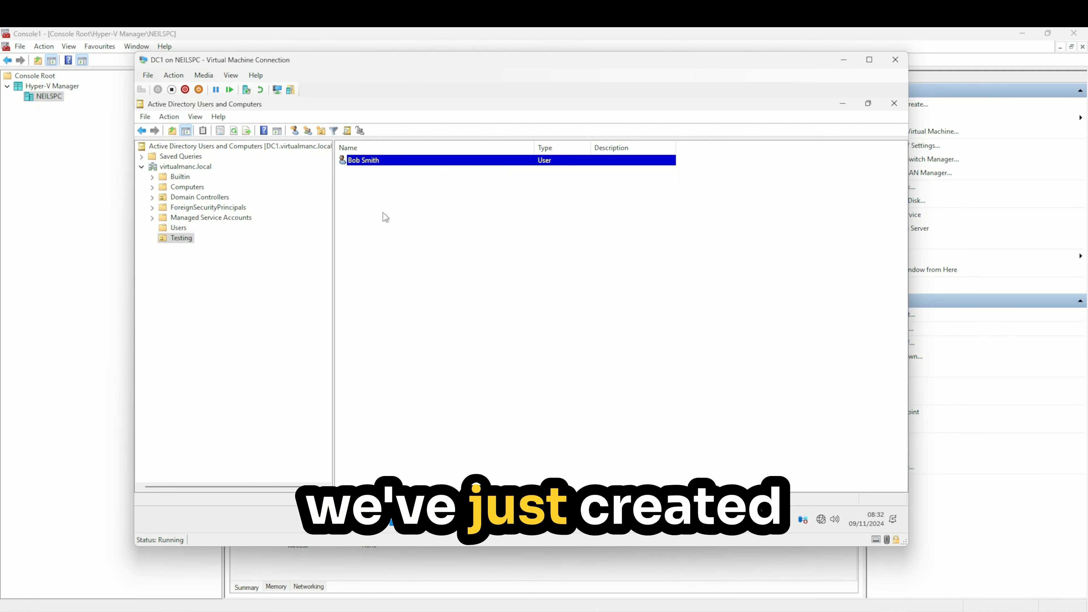
Create the TestGroup global security group inside the Testing OU.
left_click(165, 239)
right_click(178, 237)
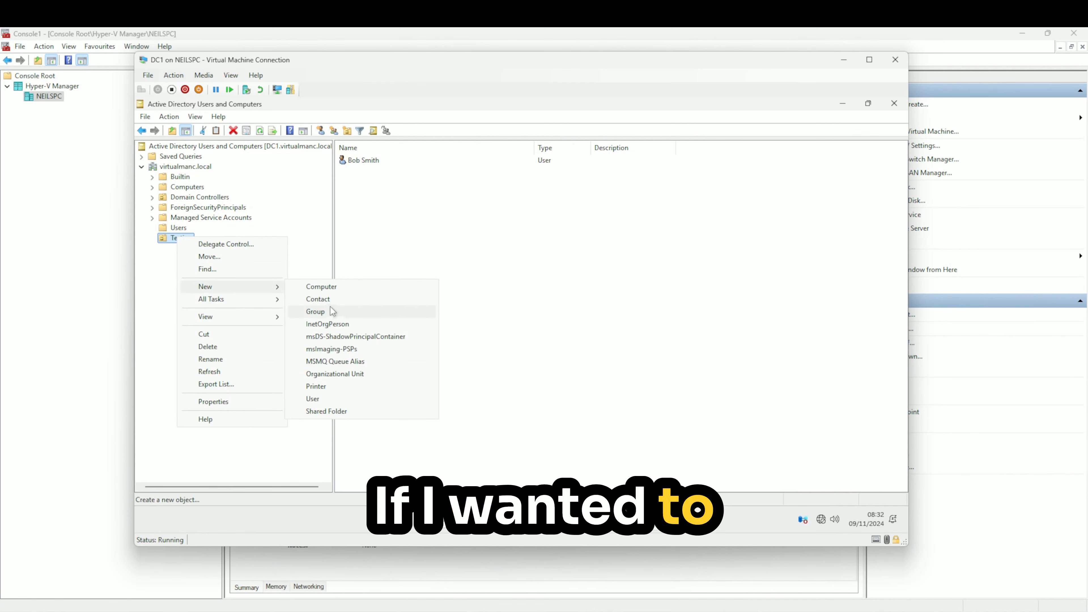
left_click(329, 312)
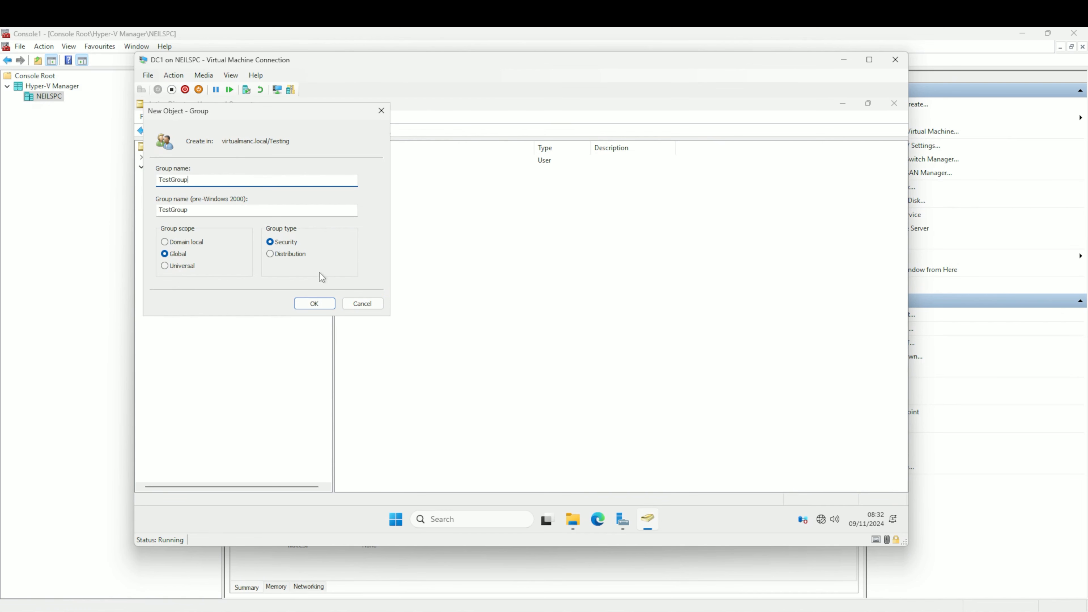
left_click(313, 303)
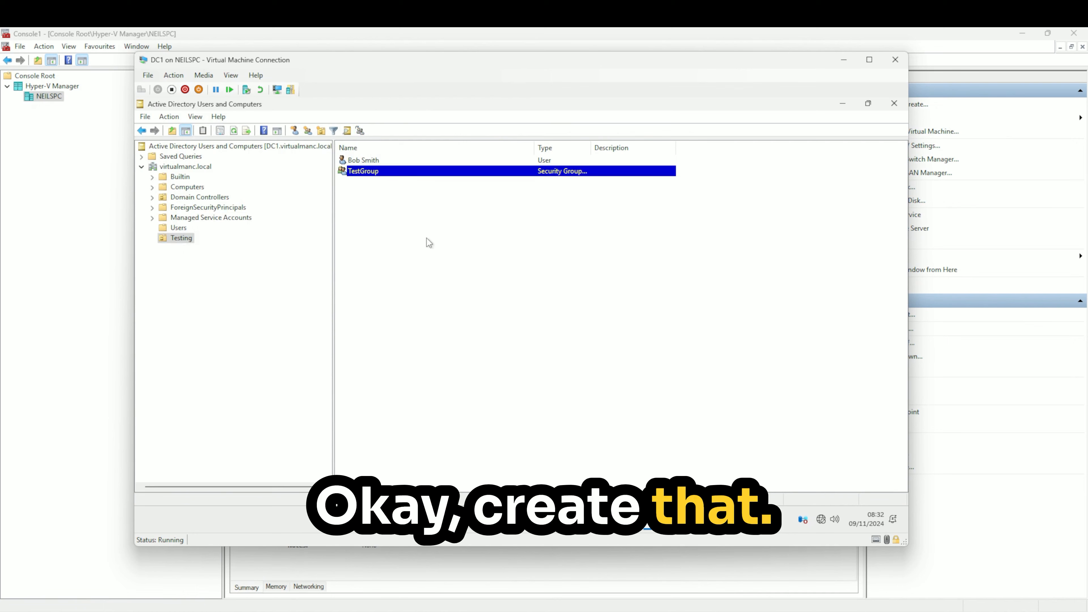
double_click(590, 147)
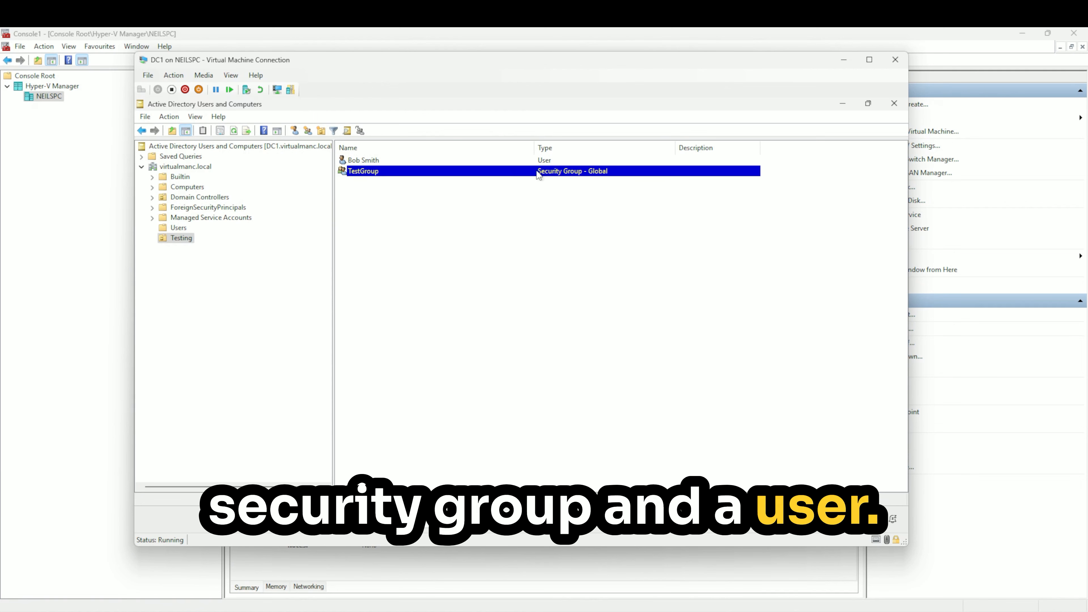
Add the test user to TestGroup's members, resolving the name, and apply the change.
double_click(538, 172)
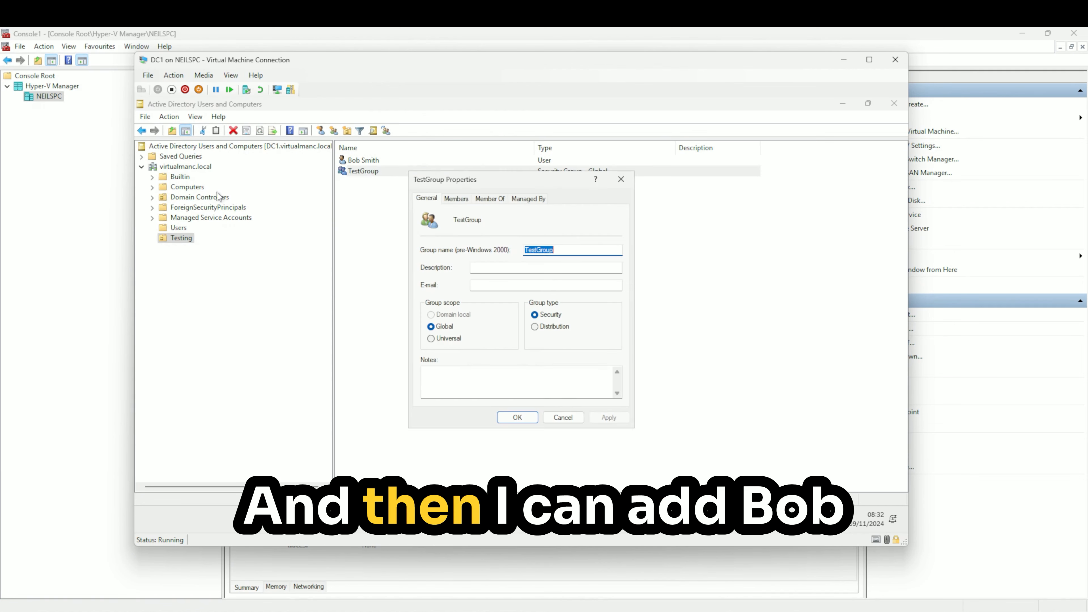
left_click(446, 201)
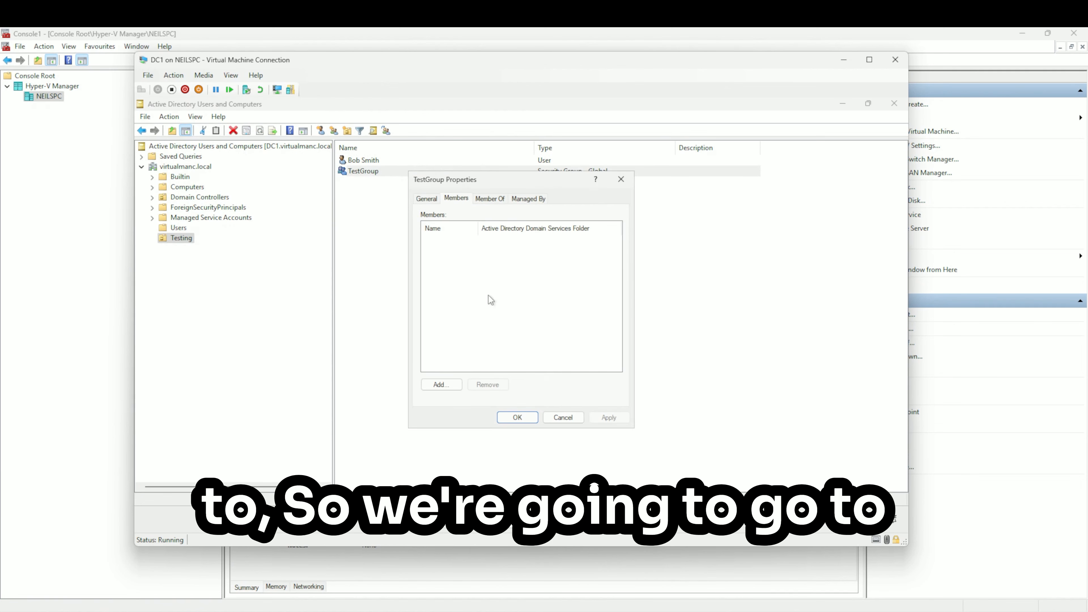
left_click(425, 383)
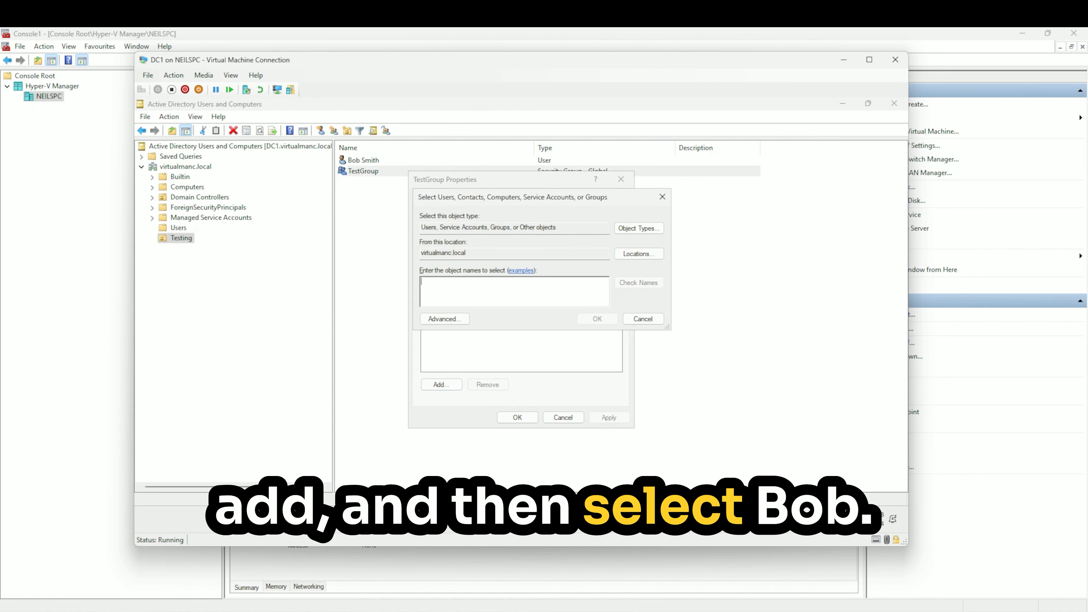
type("BOB")
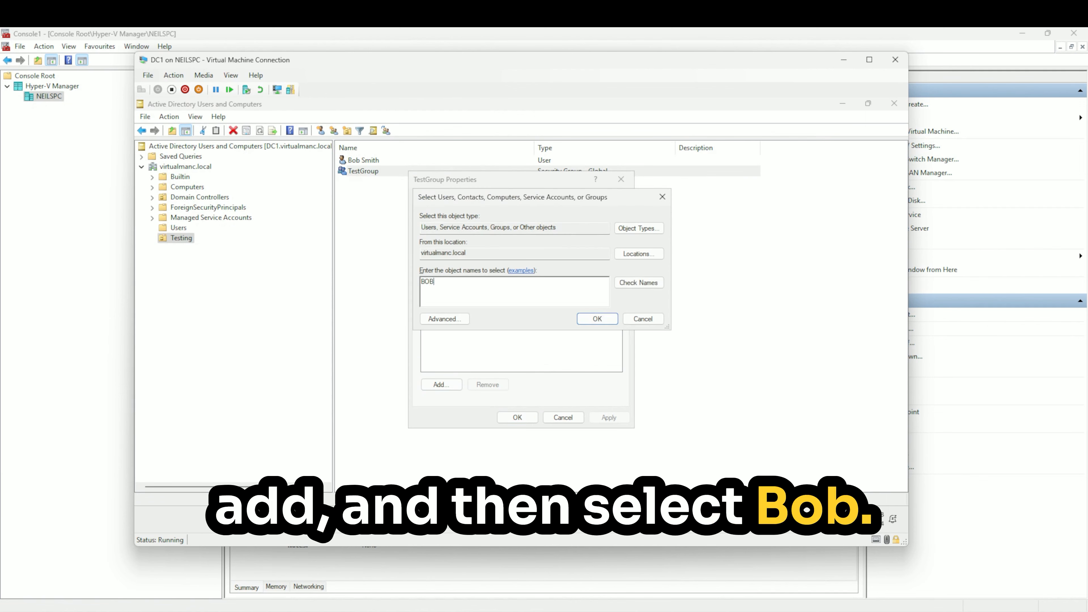
left_click(654, 282)
left_click(597, 319)
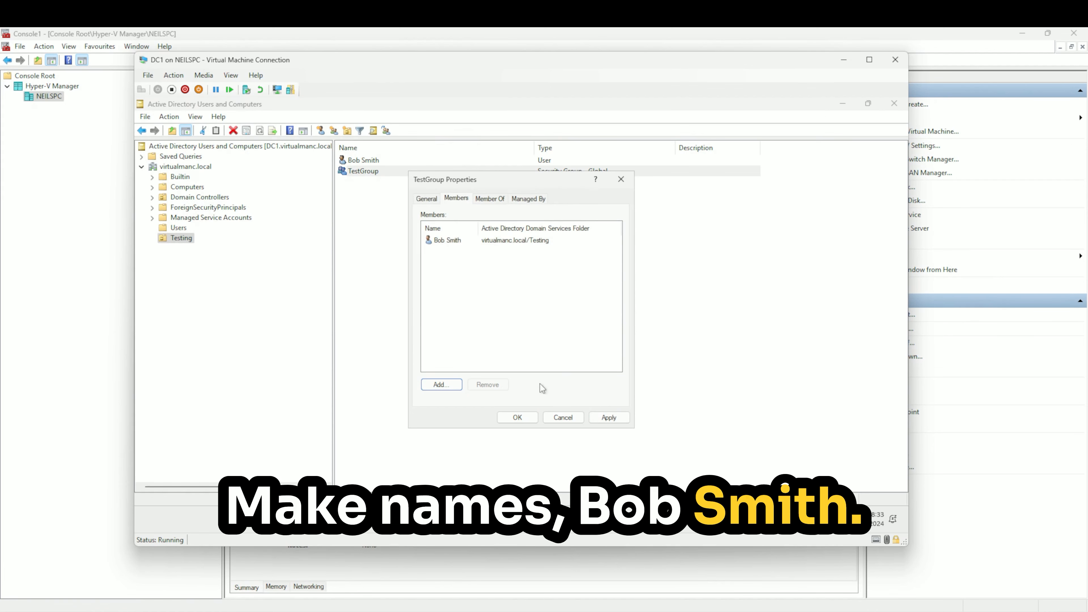
left_click(605, 418)
left_click(517, 417)
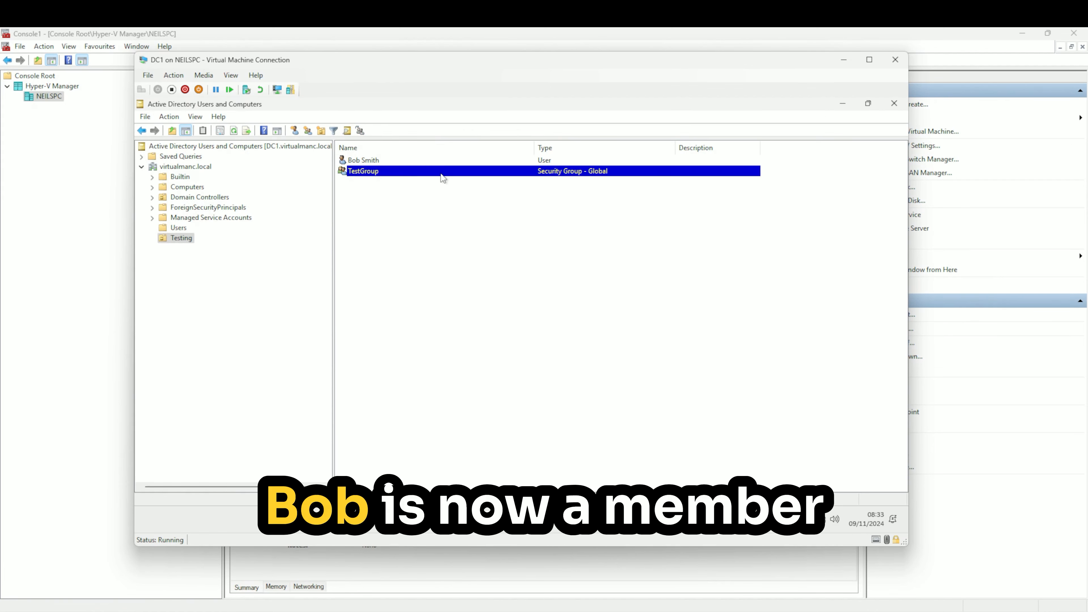
left_click(441, 162)
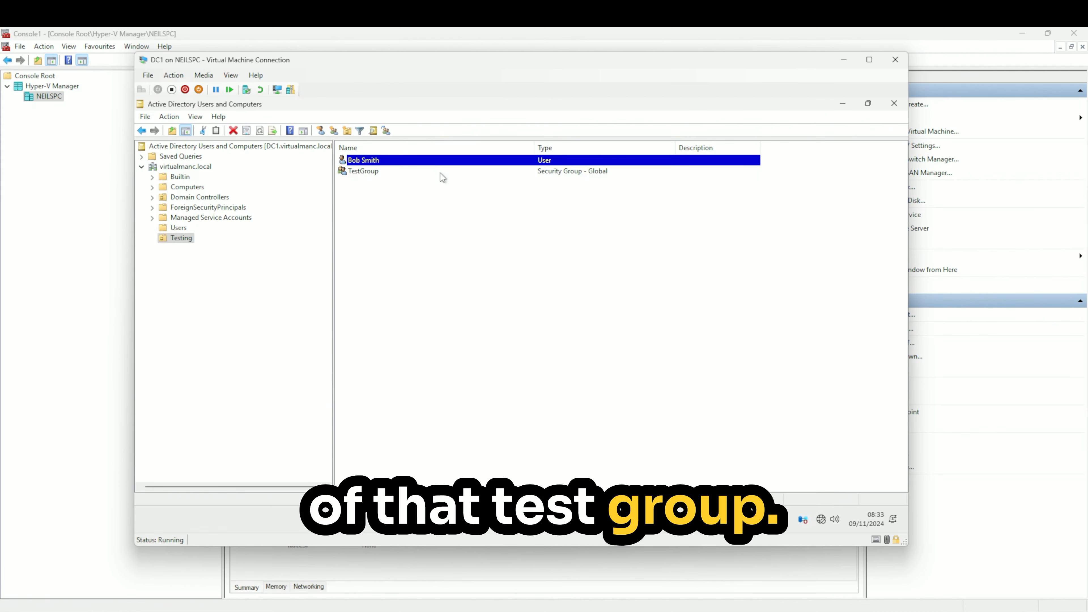
left_click(441, 173)
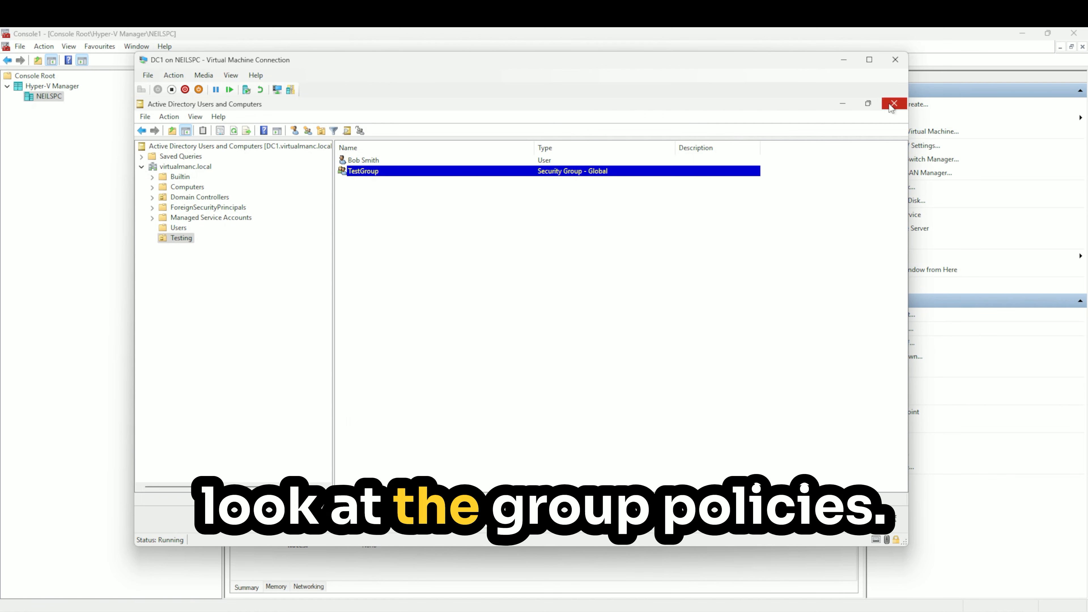
Launch Group Policy Management and expand Forest, Domains, virtualmanc.local and Domain Controllers.
left_click(396, 518)
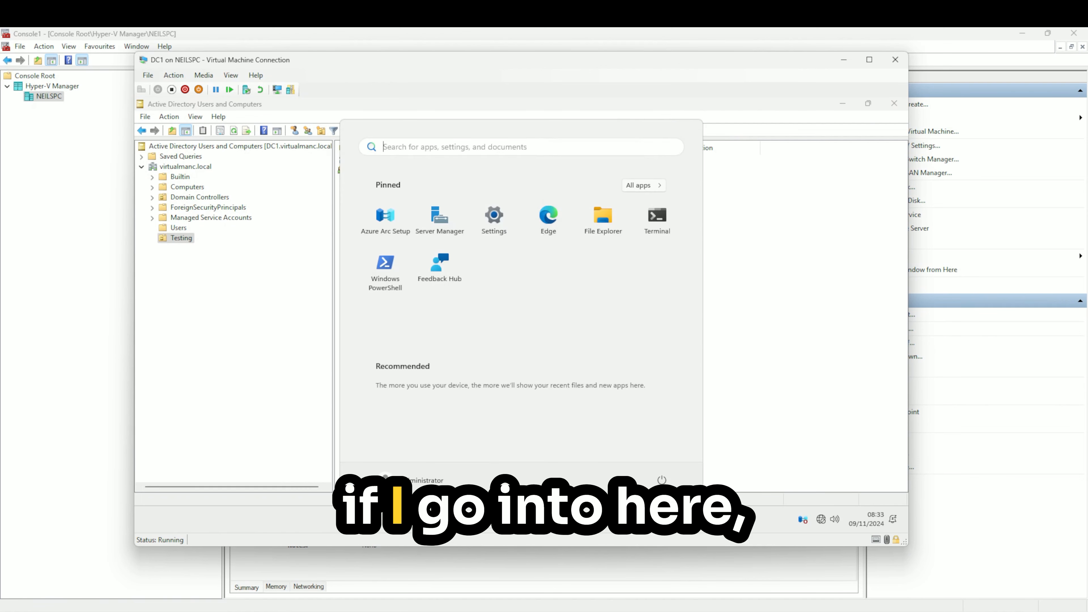
type("GROUP")
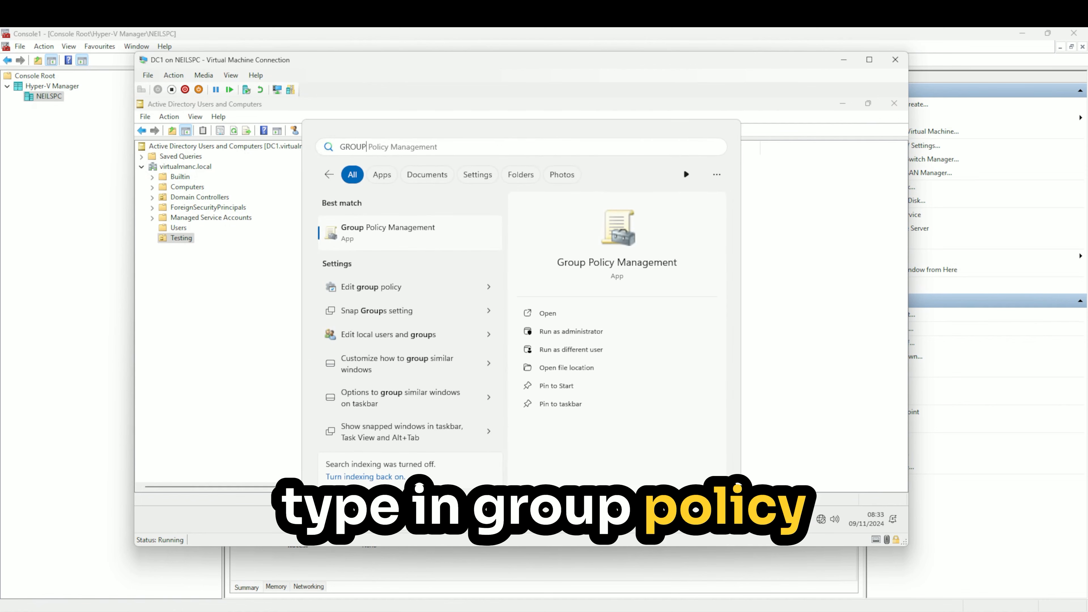
left_click(395, 234)
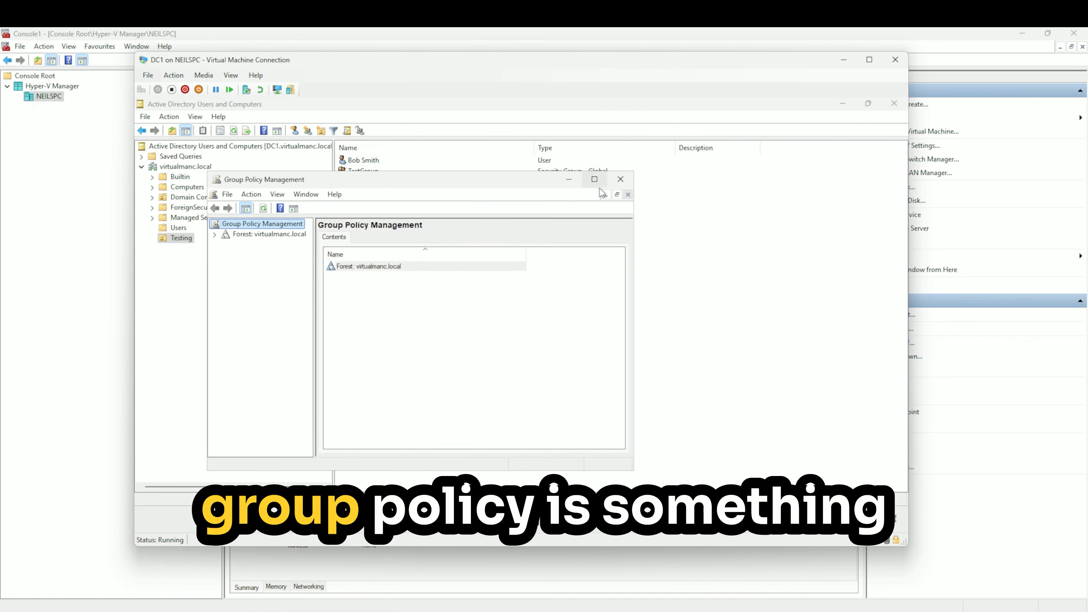
double_click(158, 158)
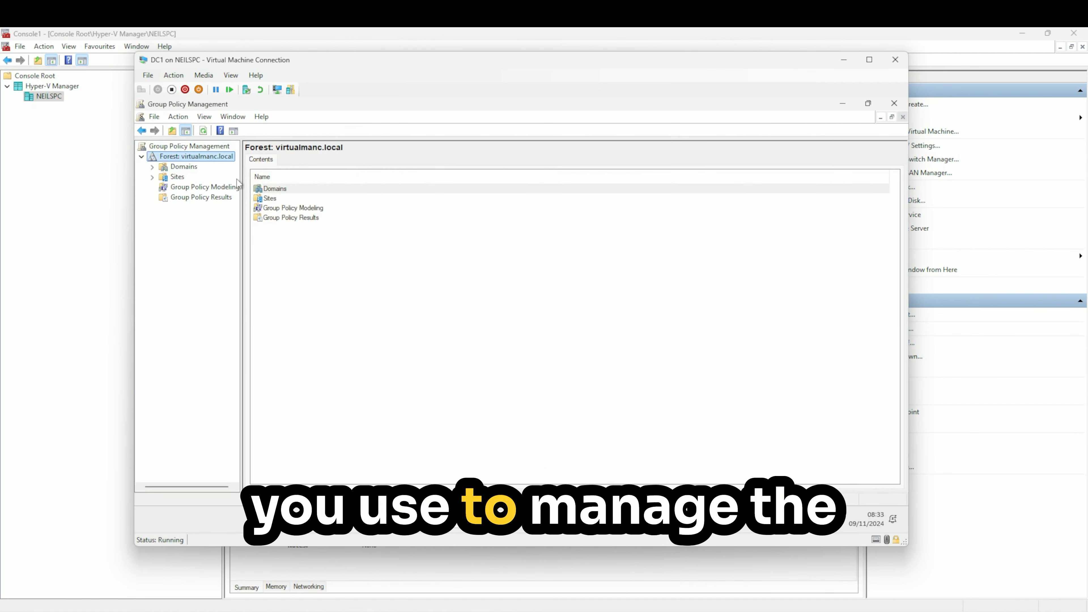
left_click_drag(242, 174, 358, 175)
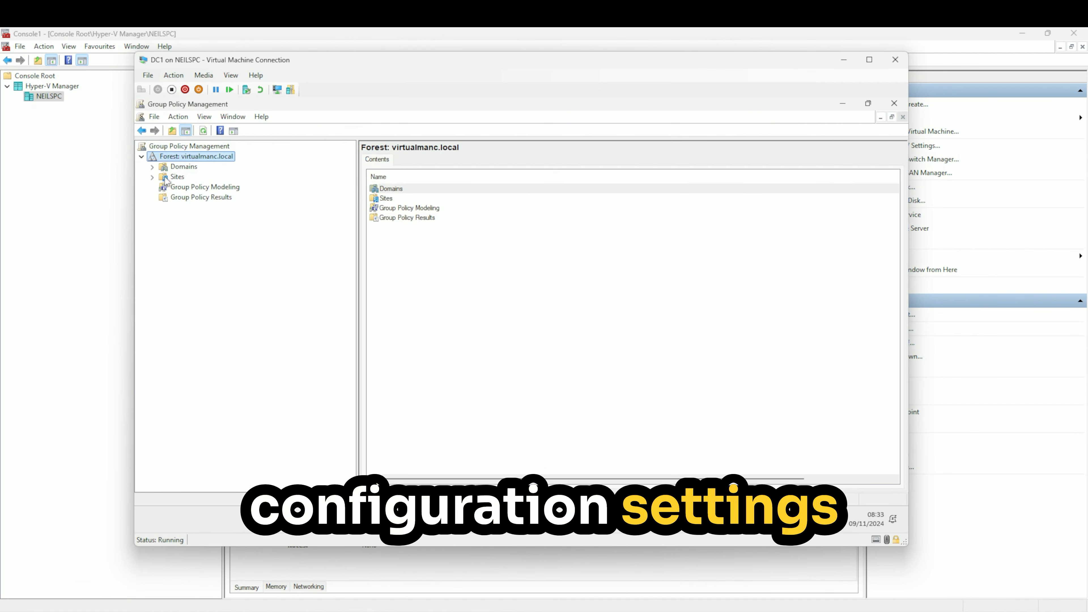
left_click(152, 166)
left_click(163, 177)
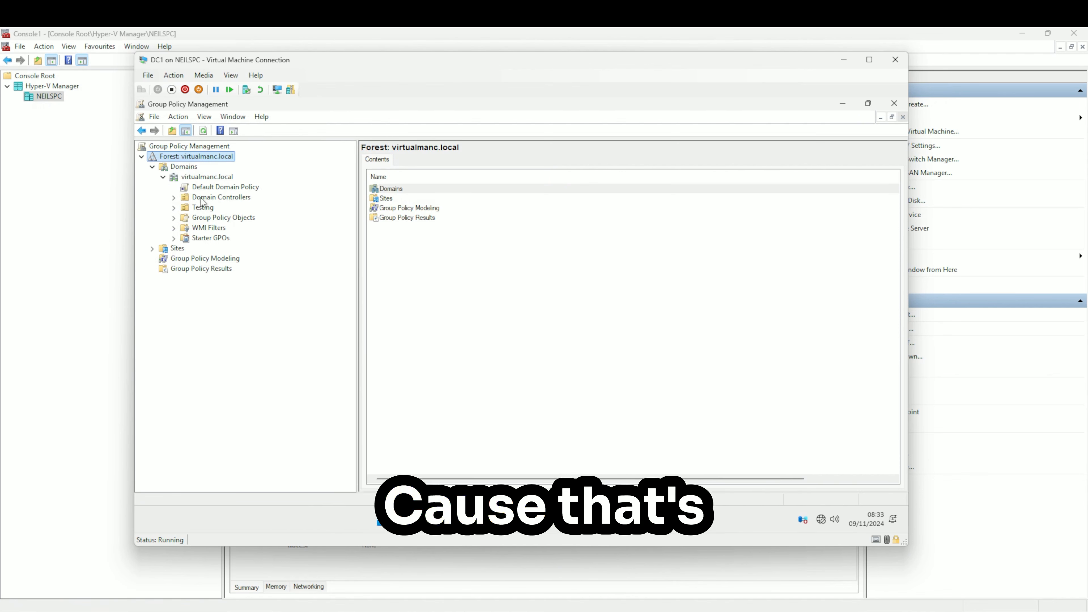
left_click(174, 197)
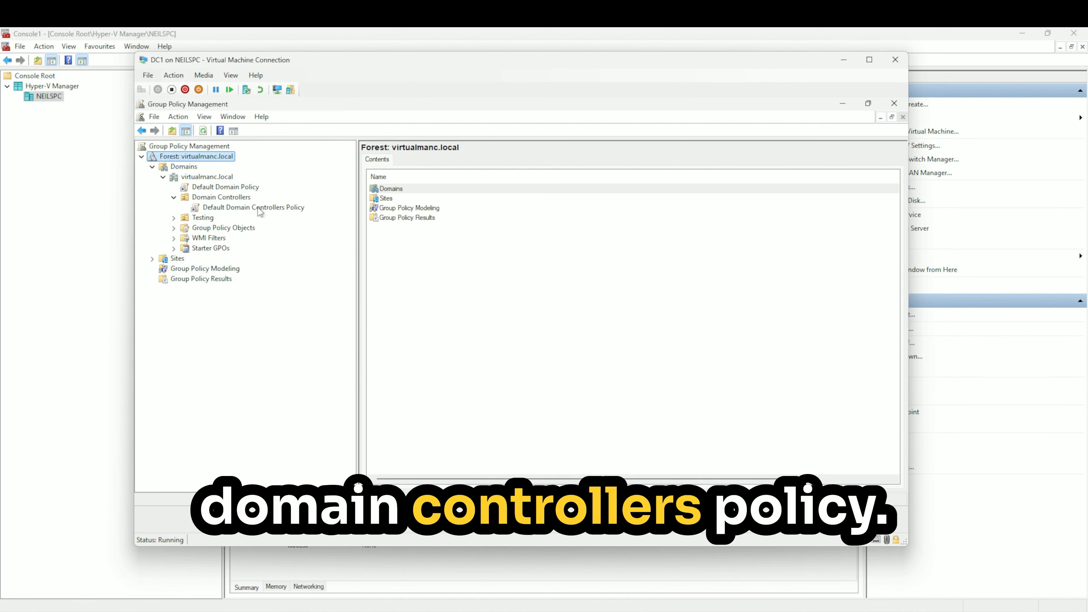
Open the Default Domain Policy's Settings report, adding its content to Trusted sites.
left_click(226, 187)
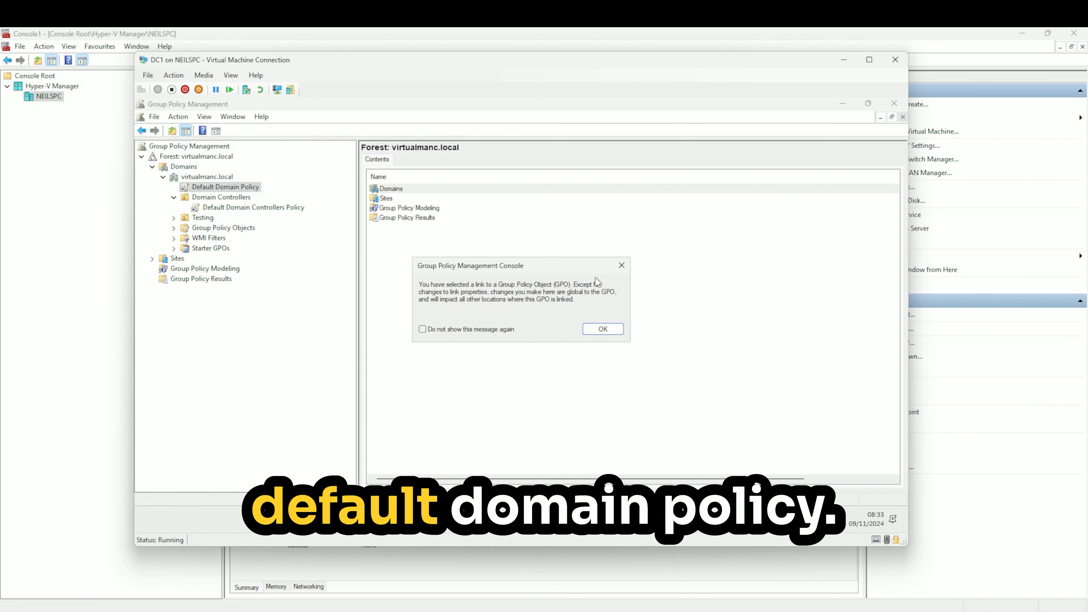
left_click(608, 327)
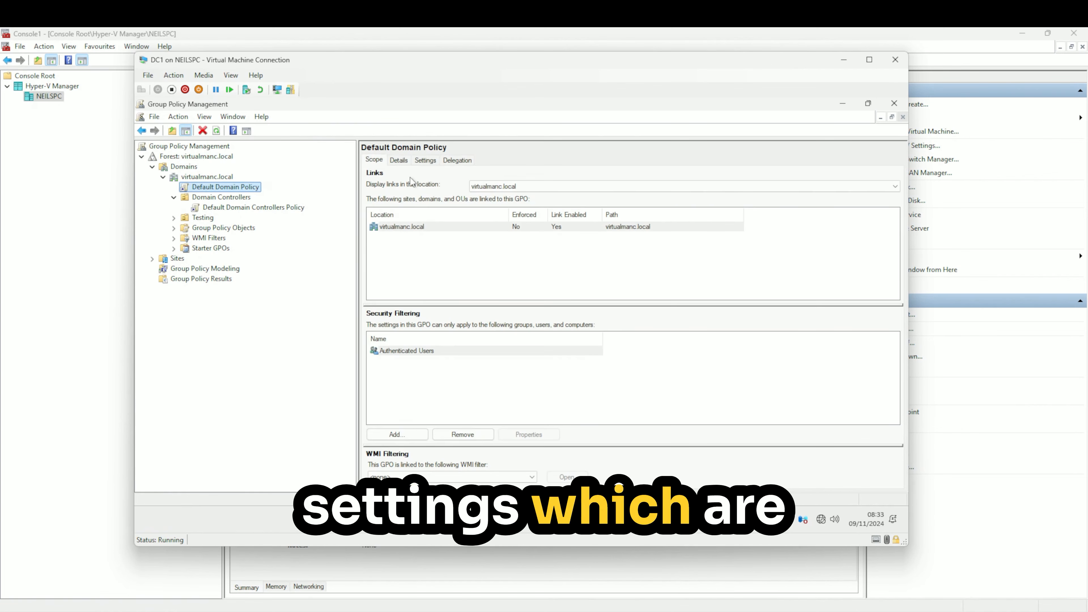
left_click(418, 162)
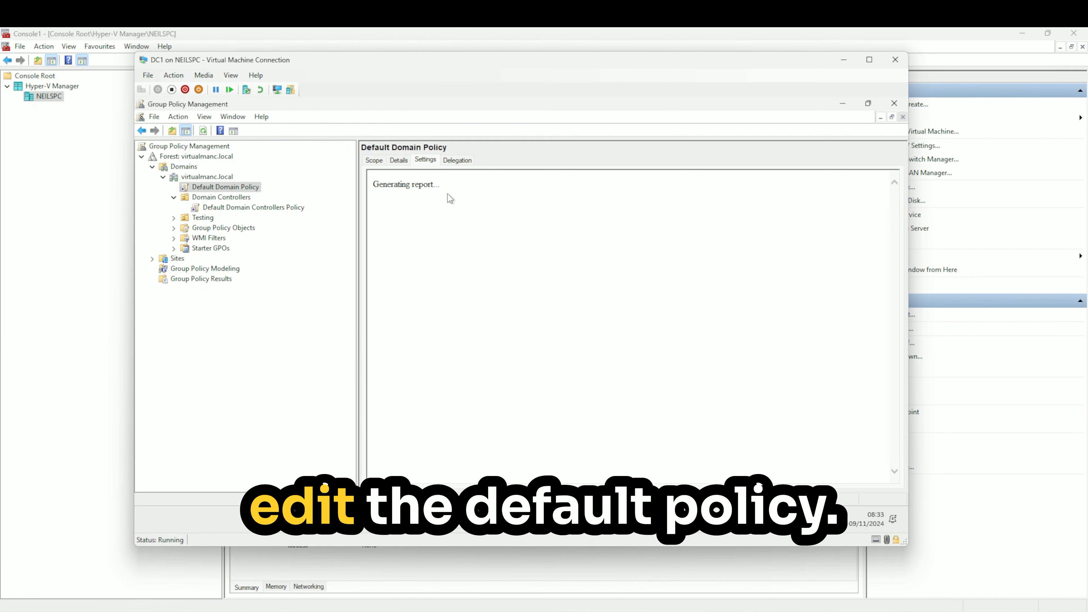
left_click(605, 313)
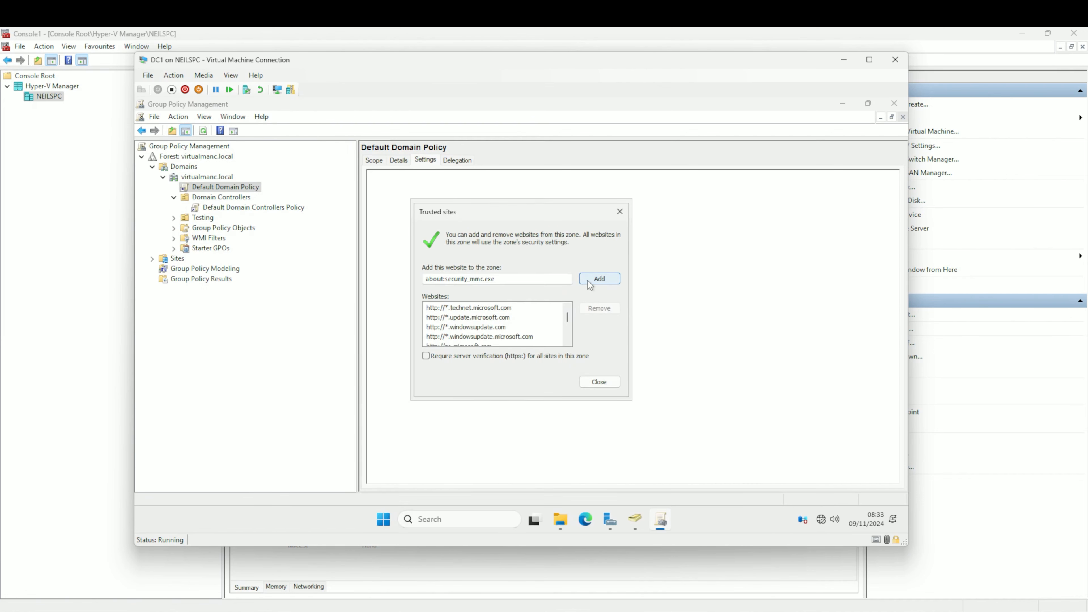
left_click(599, 279)
left_click(604, 382)
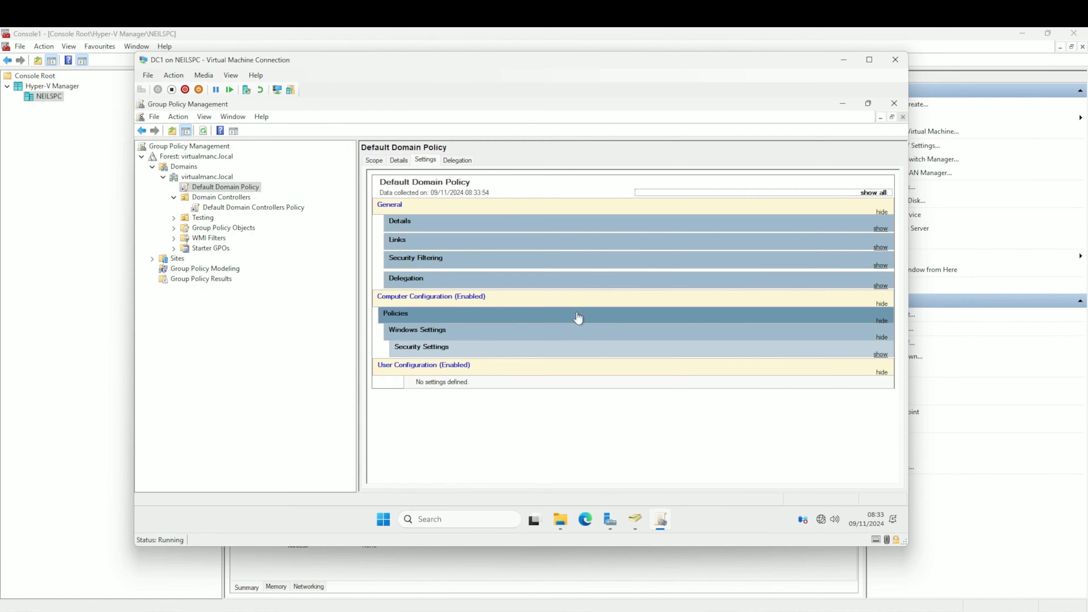
Expand all report sections and scroll through the password, Kerberos and security settings.
left_click(873, 193)
scroll(754, 262, "down", 5)
scroll(707, 271, "down", 8)
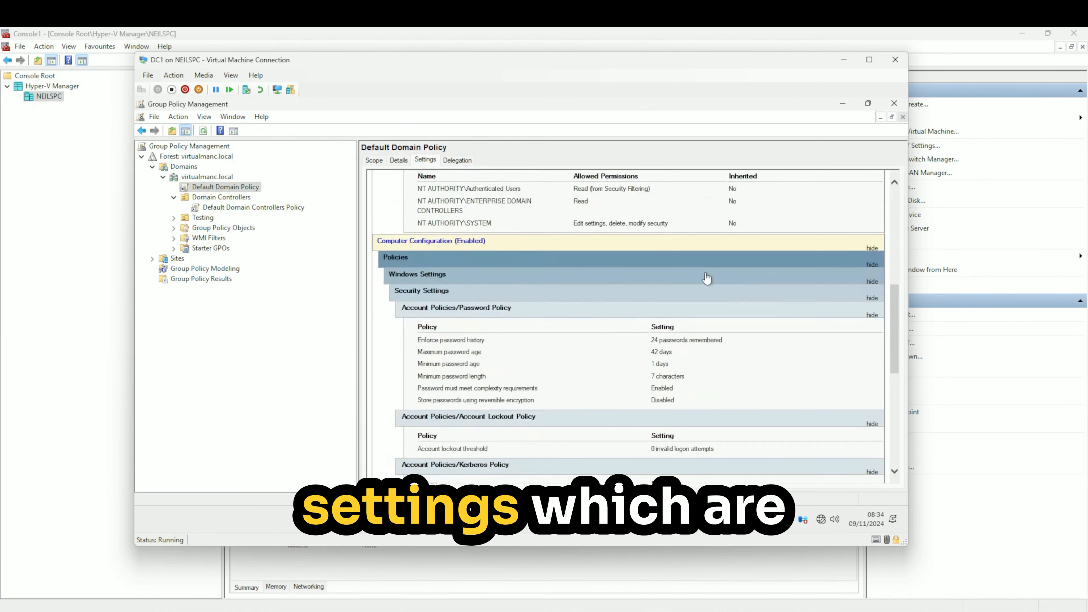
scroll(687, 198, "down", 3)
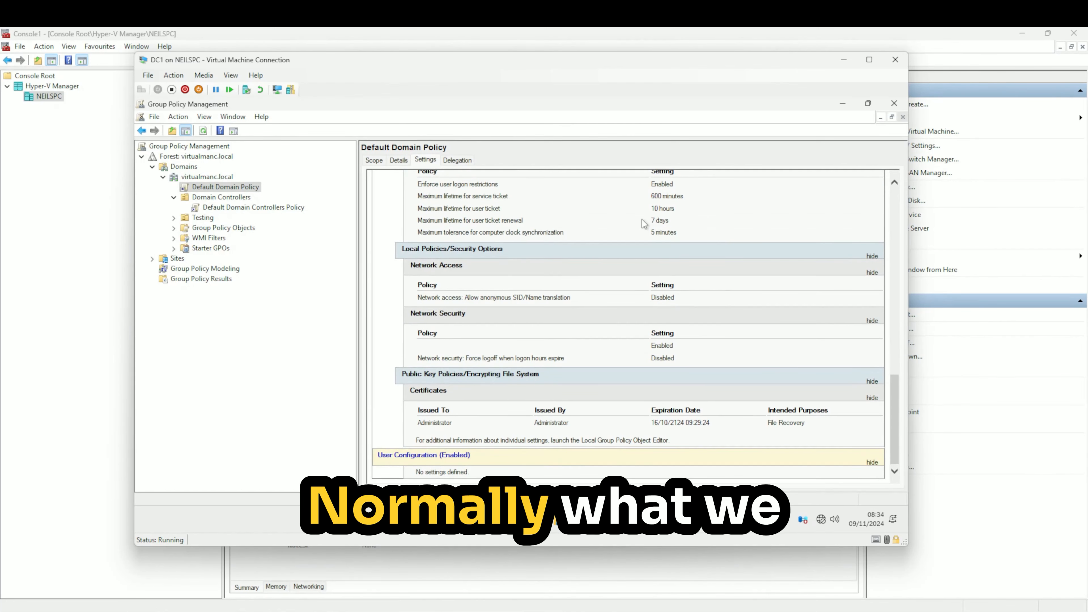
left_click(233, 189)
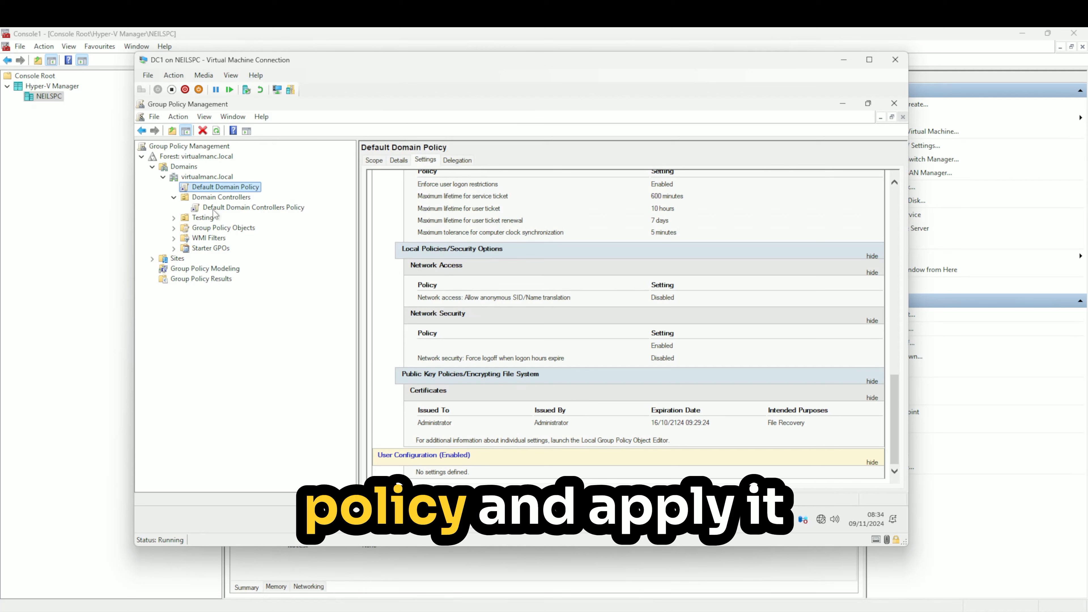
Create a GPO named TestGPO linked to the Testing OU, then open it with Edit.
left_click(206, 218)
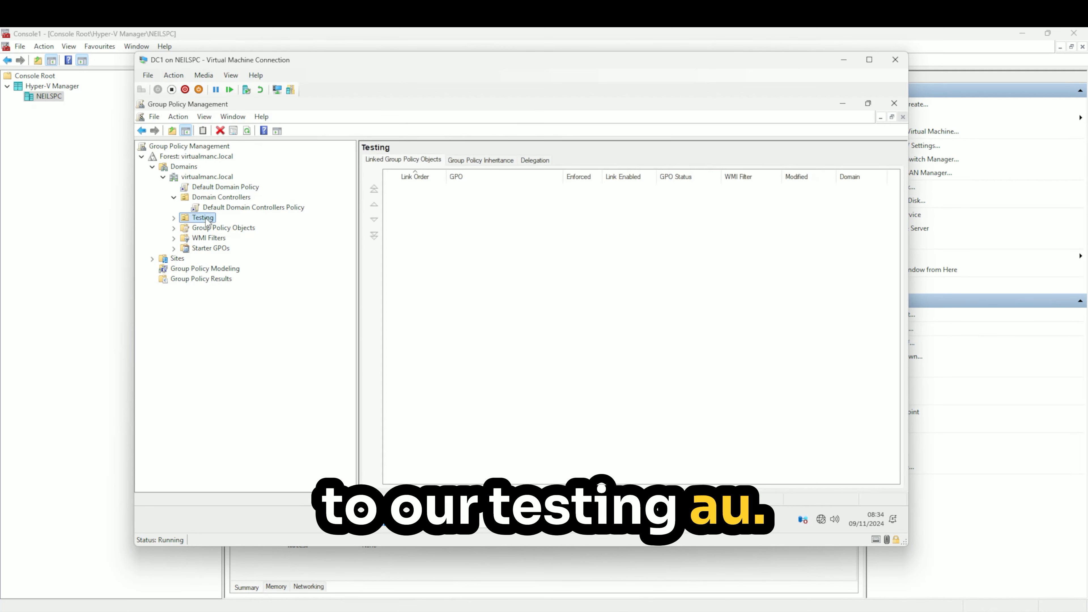
left_click(498, 209)
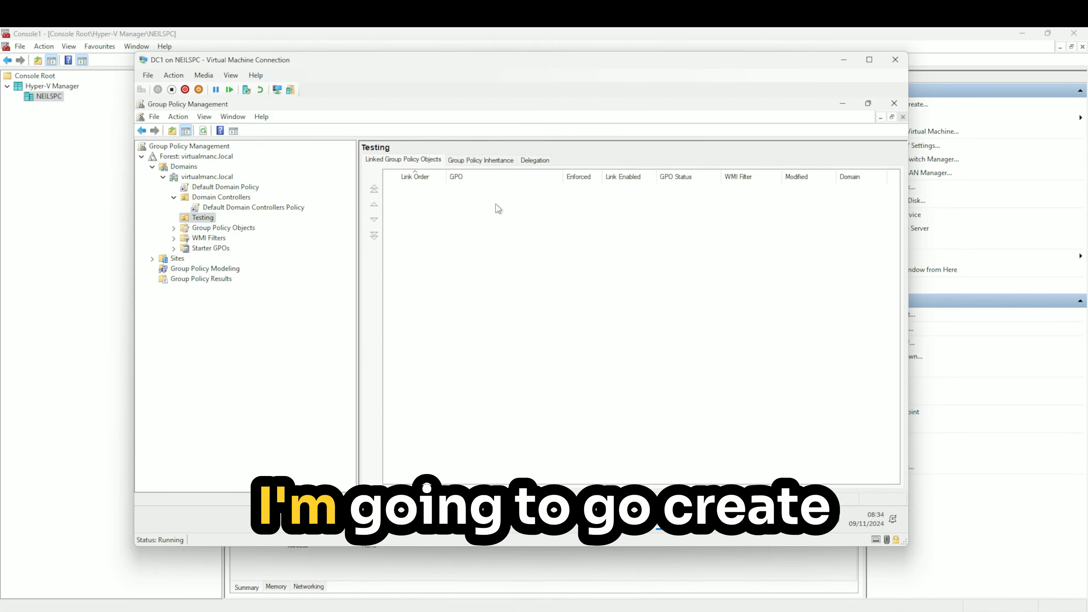
right_click(207, 222)
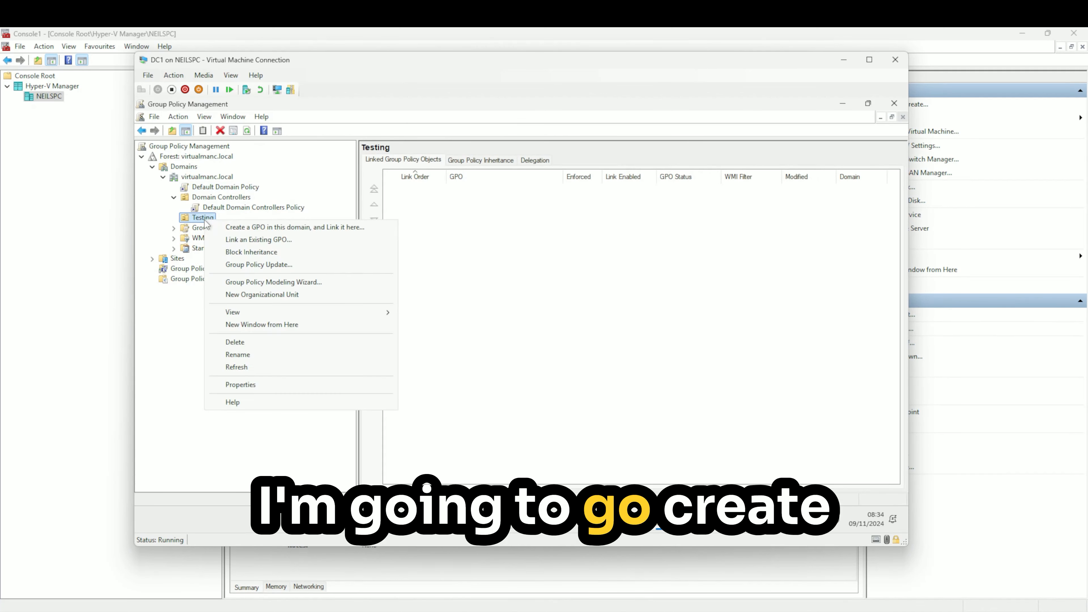
left_click(294, 227)
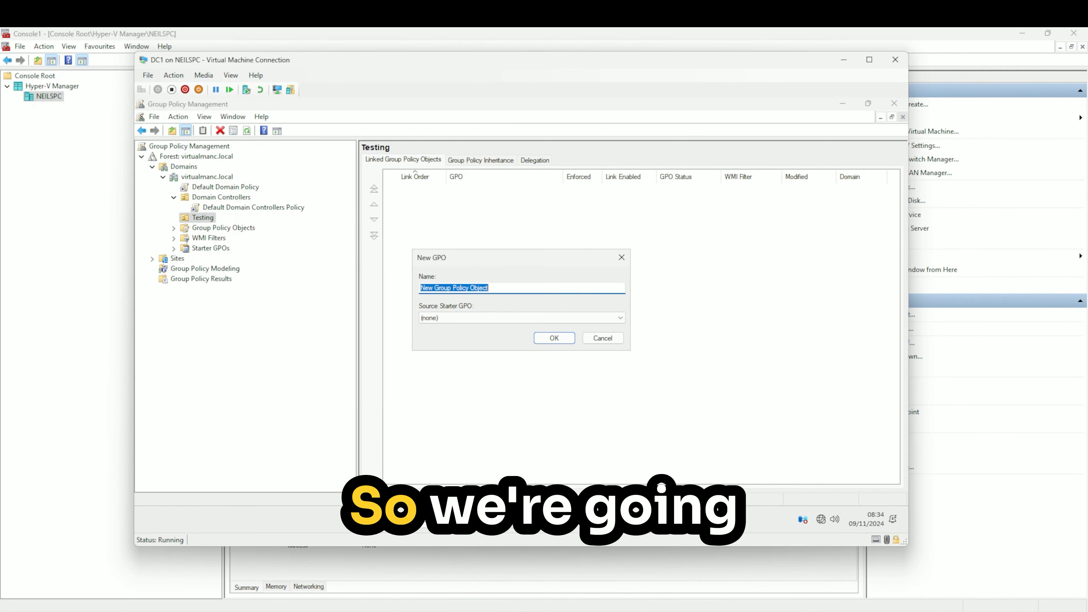
type("tR")
type("e")
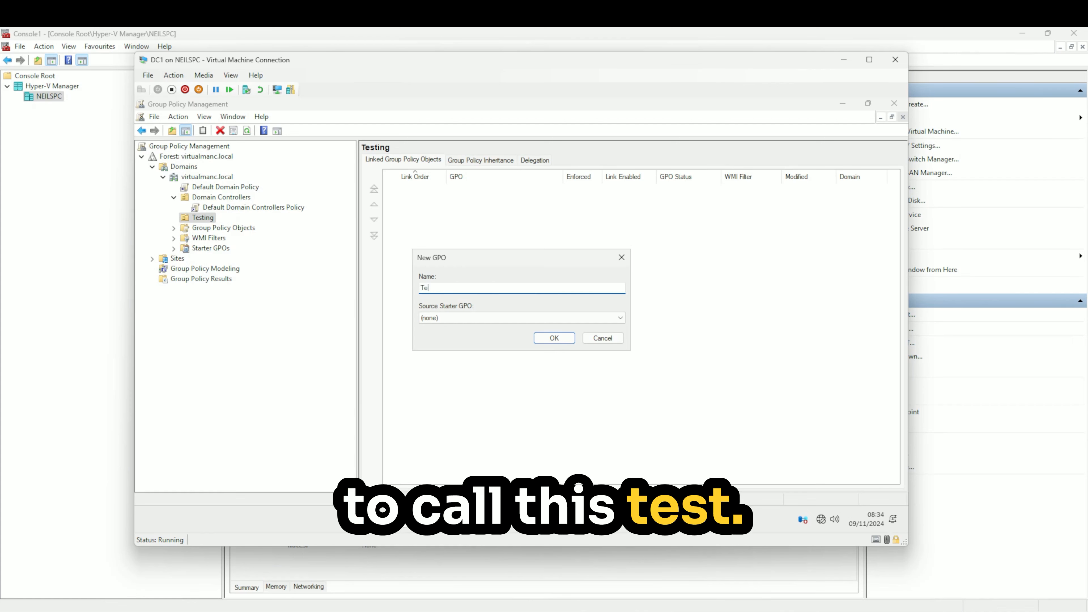
type("sty")
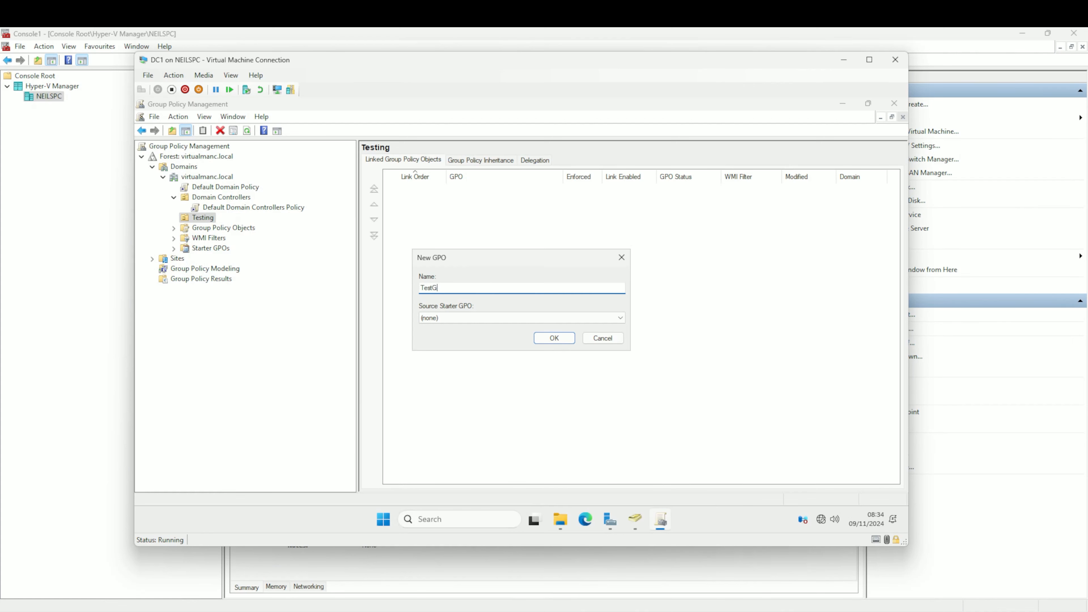
type("PO")
key("Return")
right_click(544, 190)
left_click(548, 200)
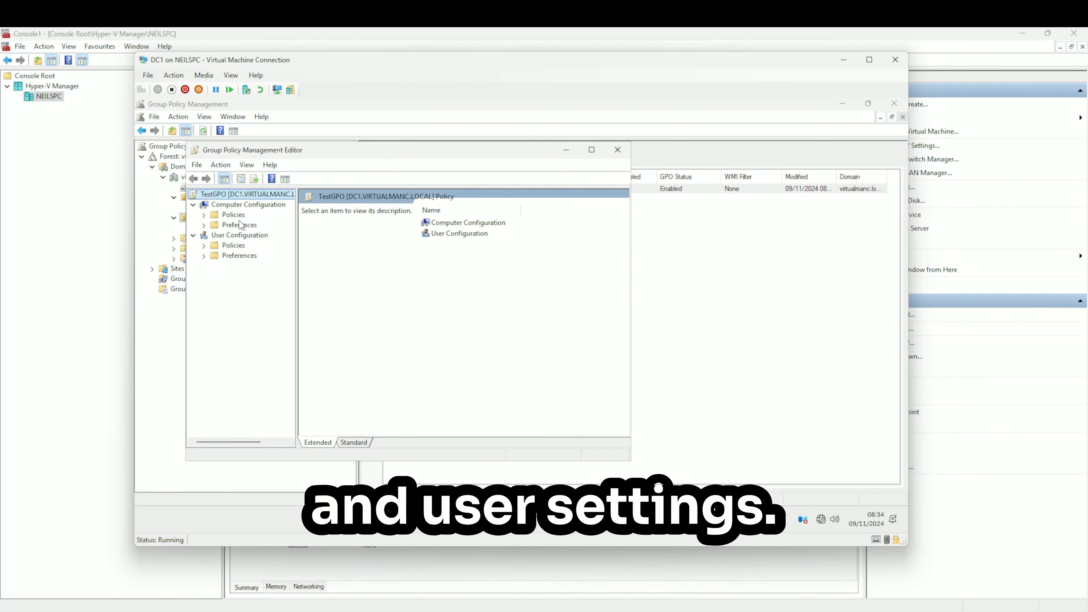
Maximize the editor and expand Computer Configuration Policies > Administrative Templates to reach Start Menu and Taskbar.
left_click(590, 150)
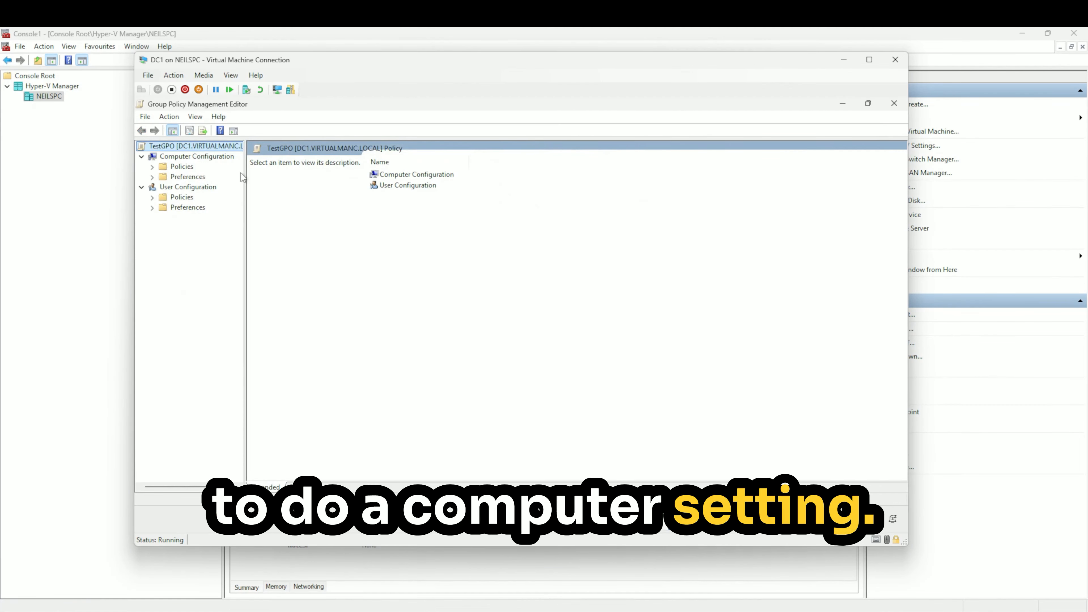
double_click(180, 166)
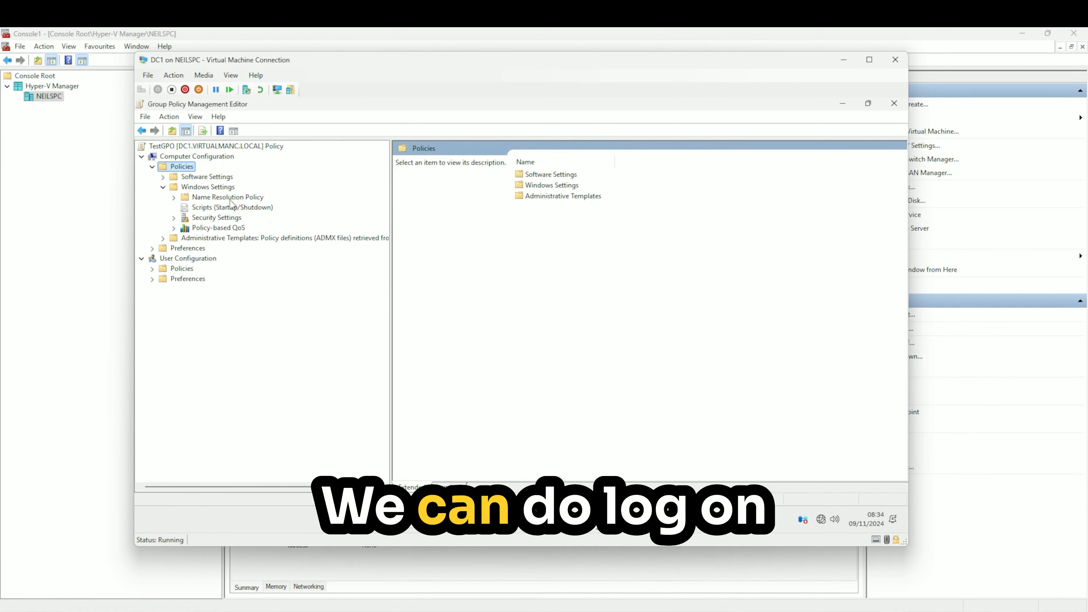
left_click(232, 206)
left_click(163, 238)
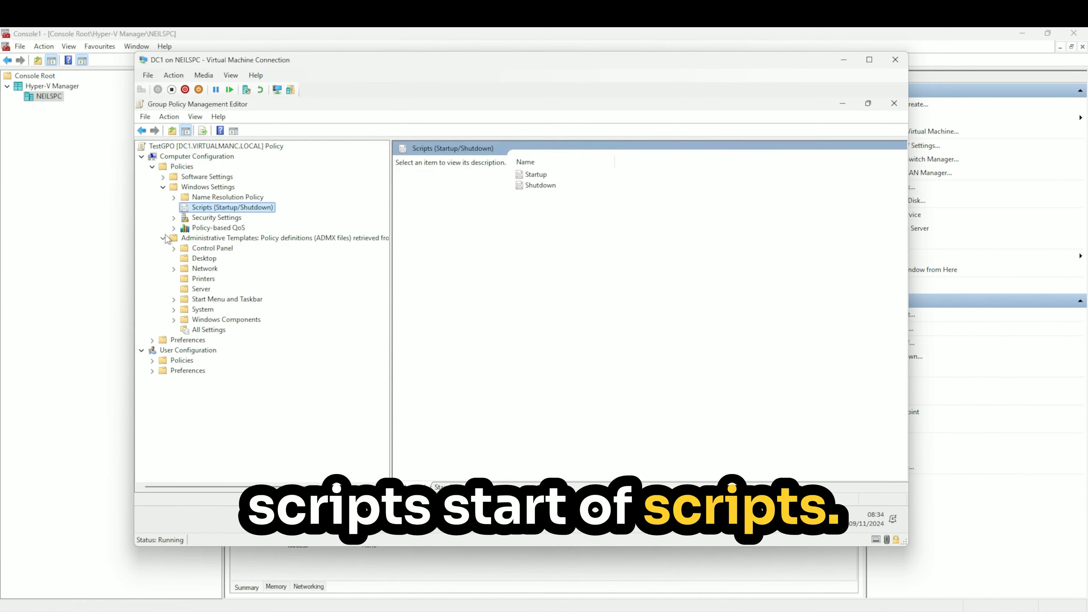
left_click(174, 248)
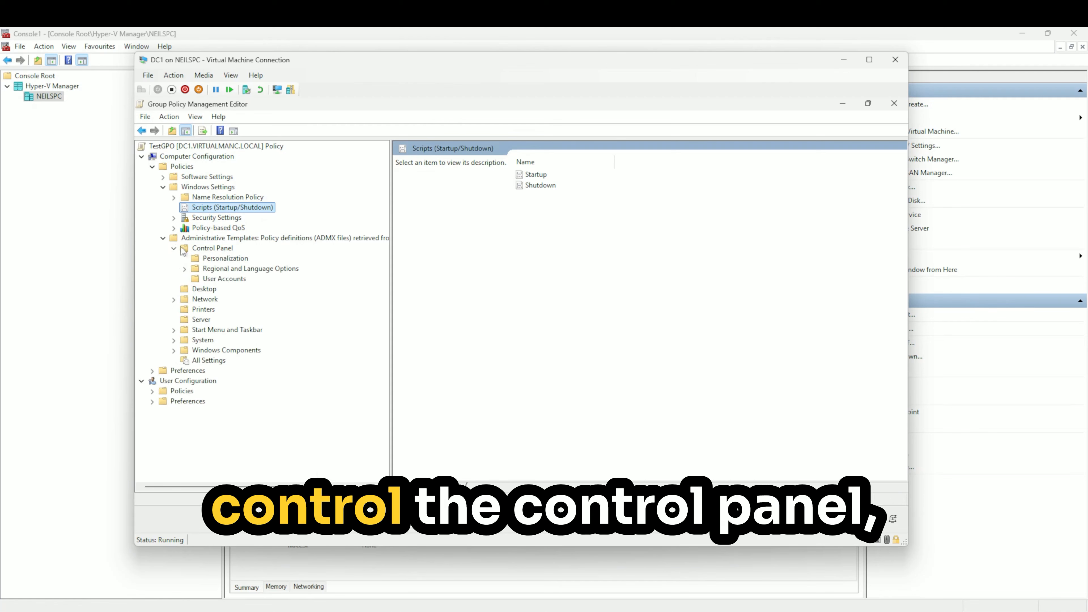
left_click(218, 250)
left_click(228, 259)
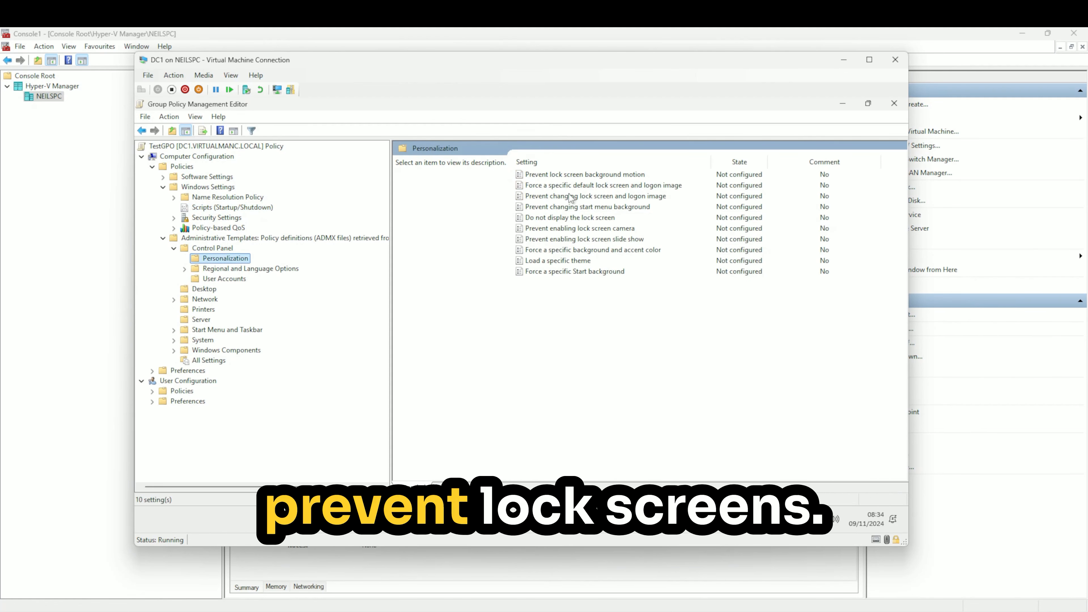
left_click(204, 289)
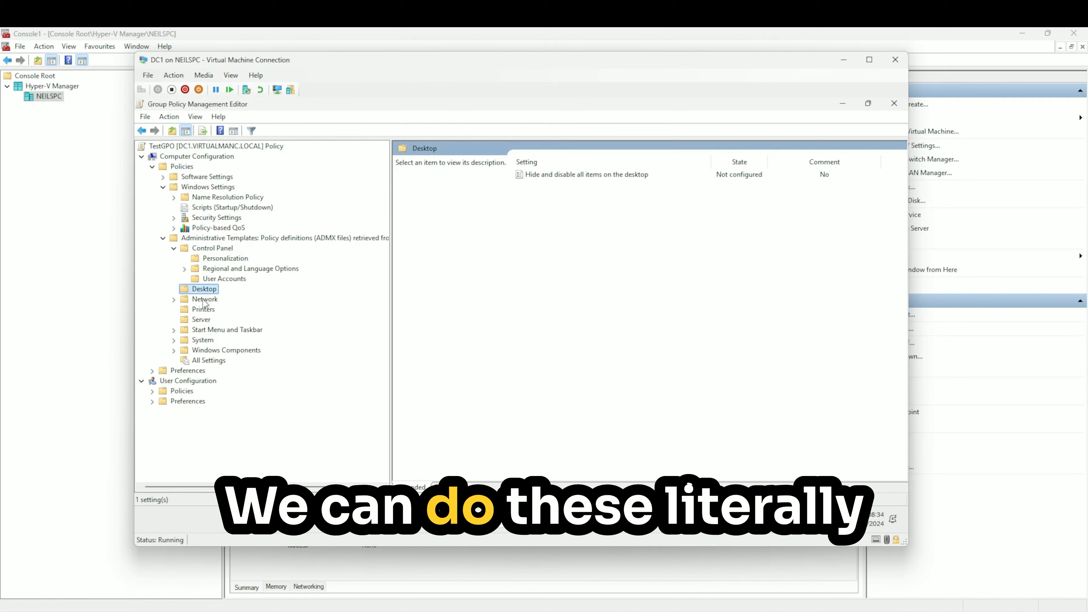
left_click(174, 300)
scroll(308, 313, "down", 1)
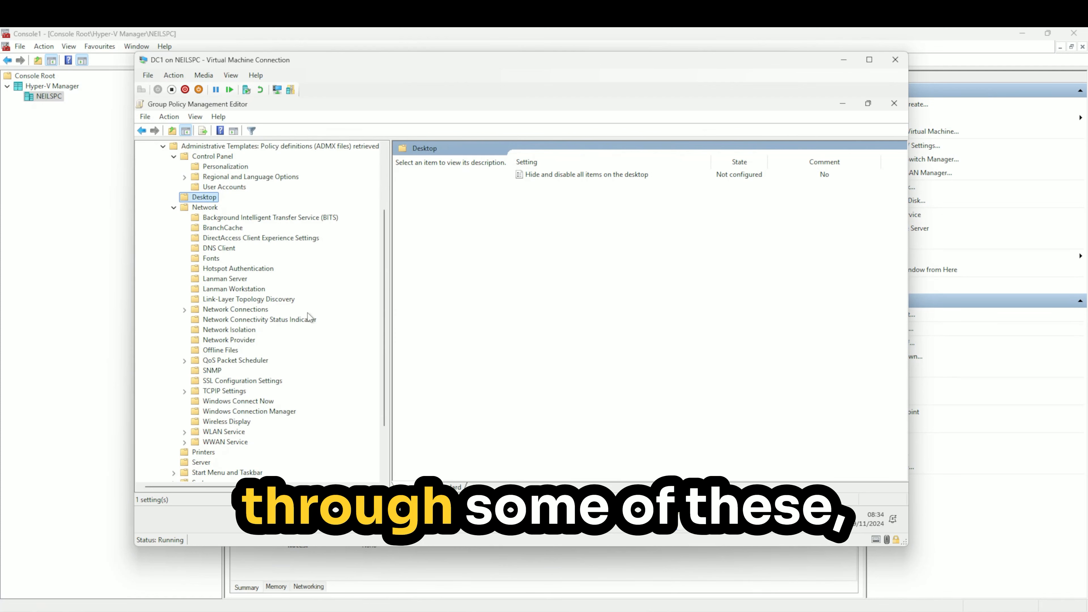
scroll(308, 313, "down", 1)
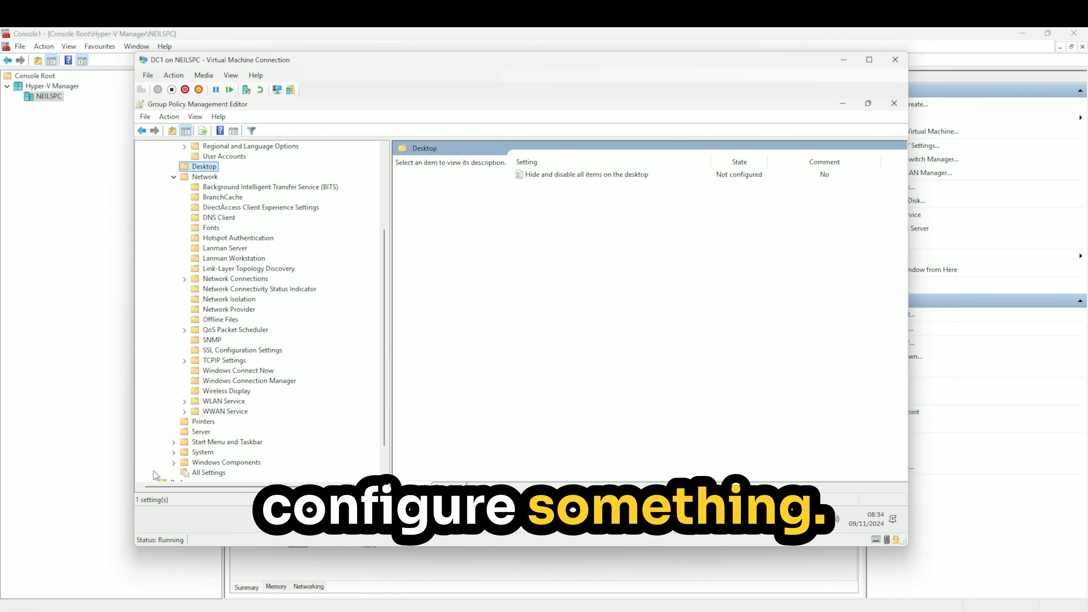
left_click(173, 451)
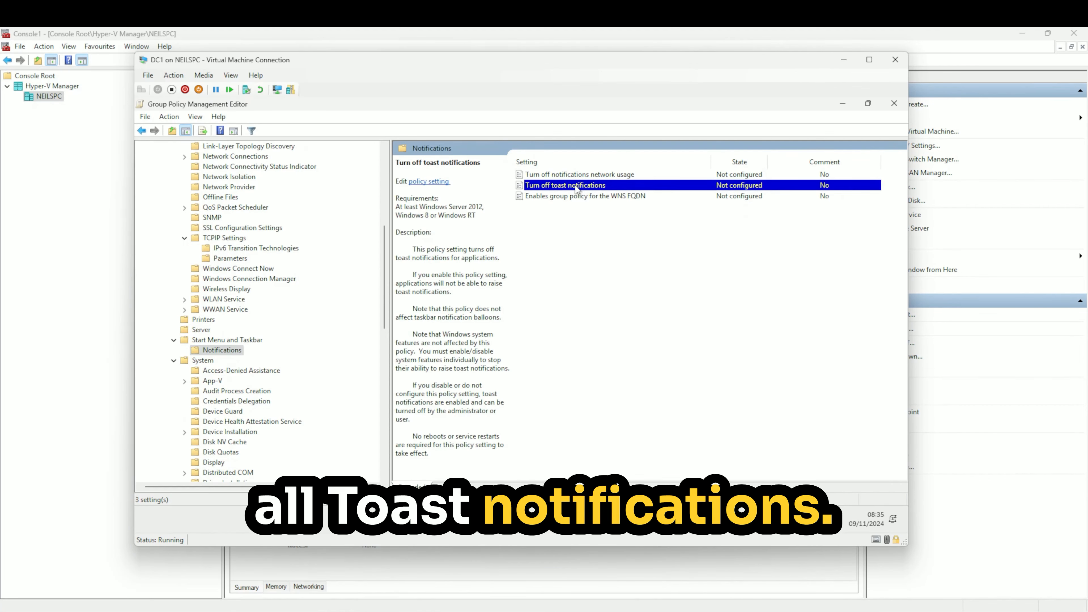
Set 'Turn off toast notifications' under Notifications to Enabled.
double_click(575, 188)
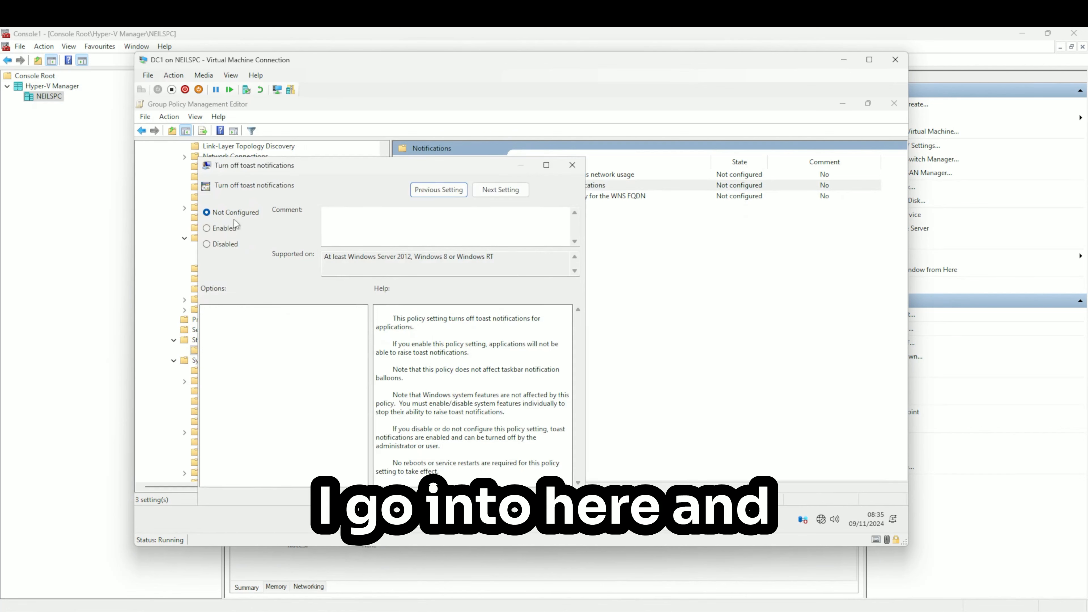
left_click(227, 228)
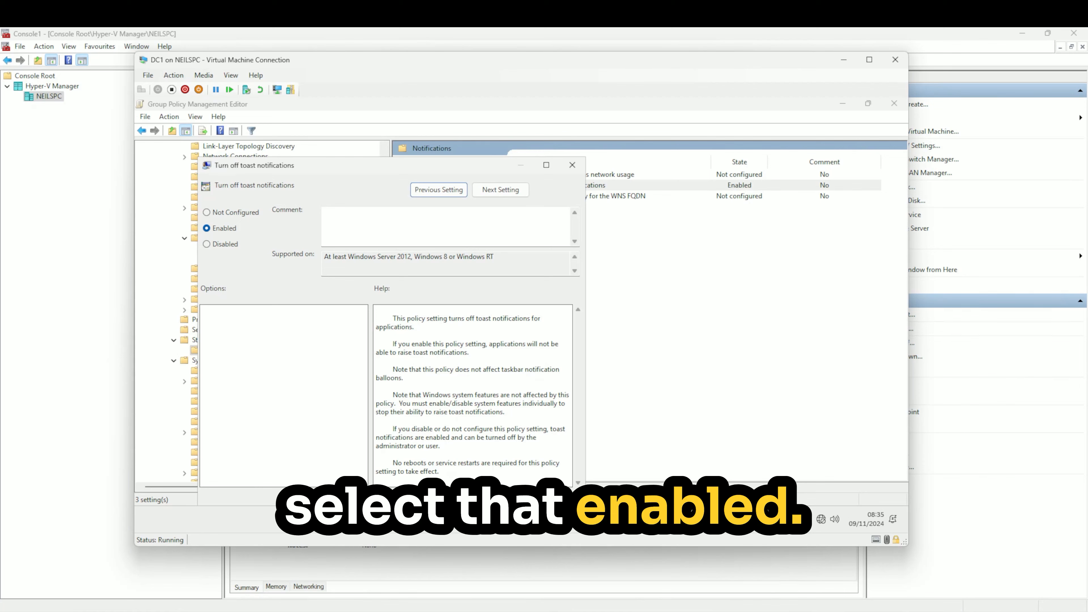
left_click(459, 498)
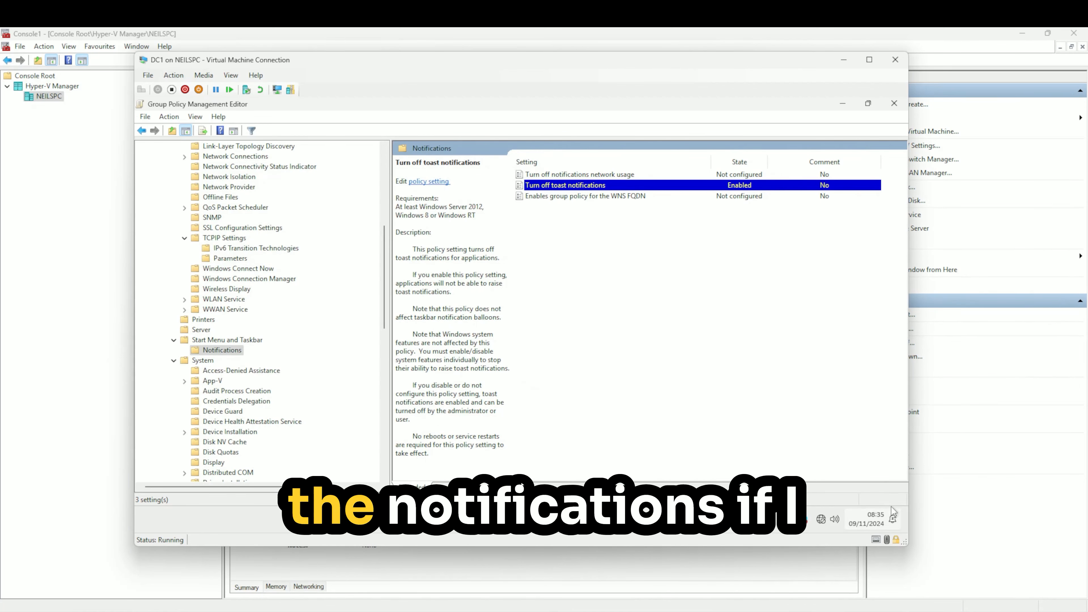
left_click(145, 116)
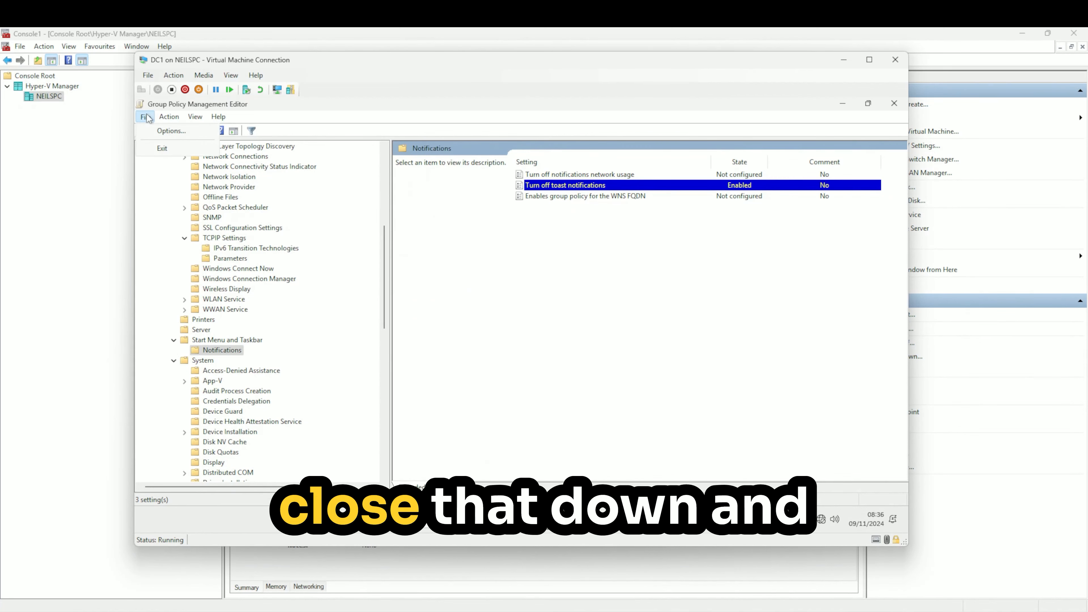
Exit the editor, review TestGPO's expanded Settings report, and close Group Policy Management.
left_click(163, 148)
left_click(215, 228)
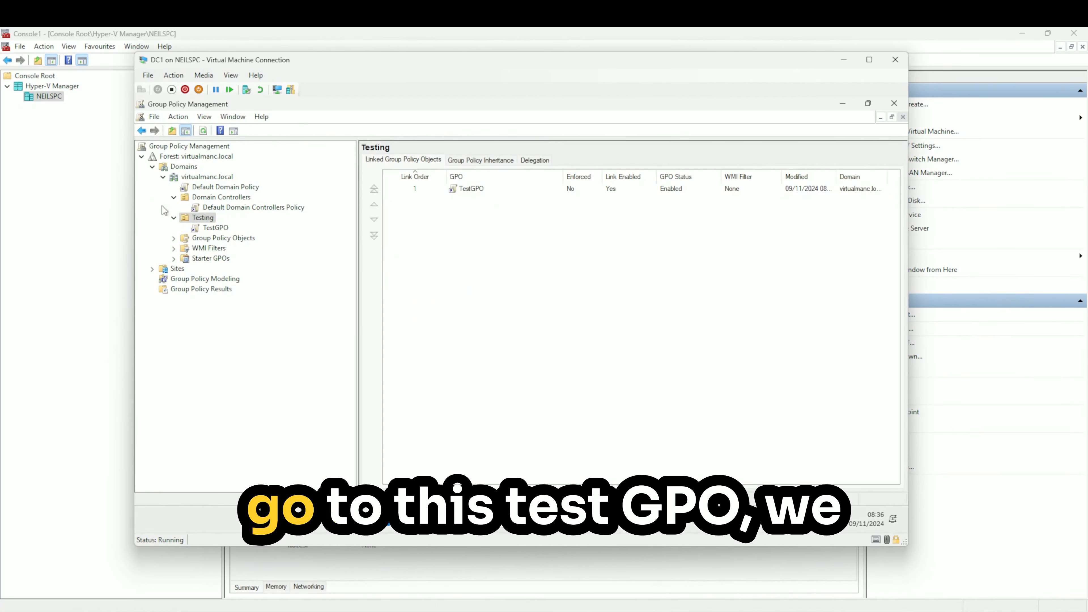
left_click(603, 329)
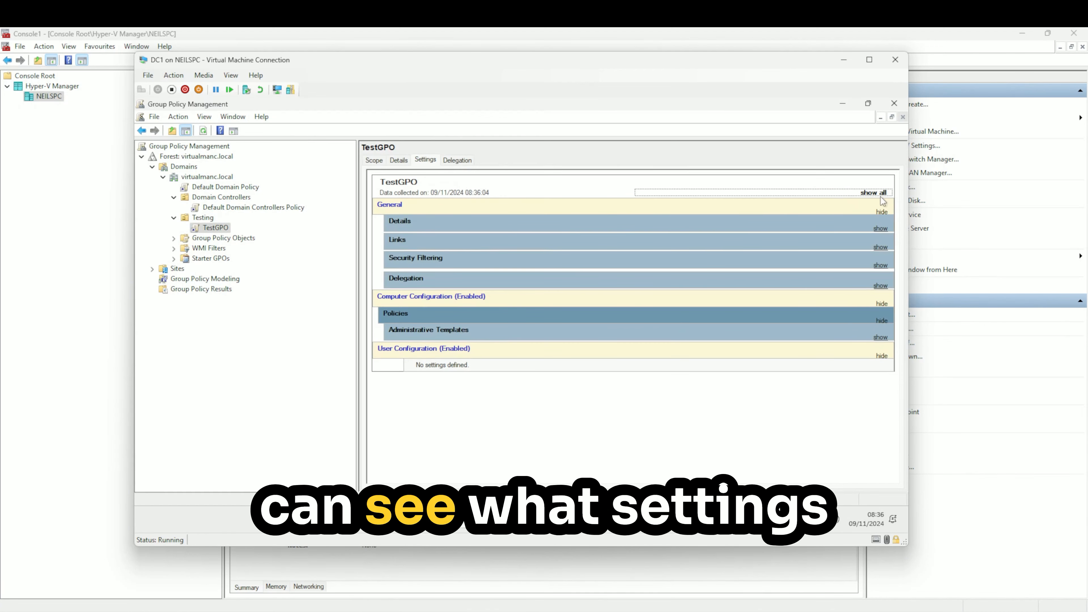
left_click(879, 194)
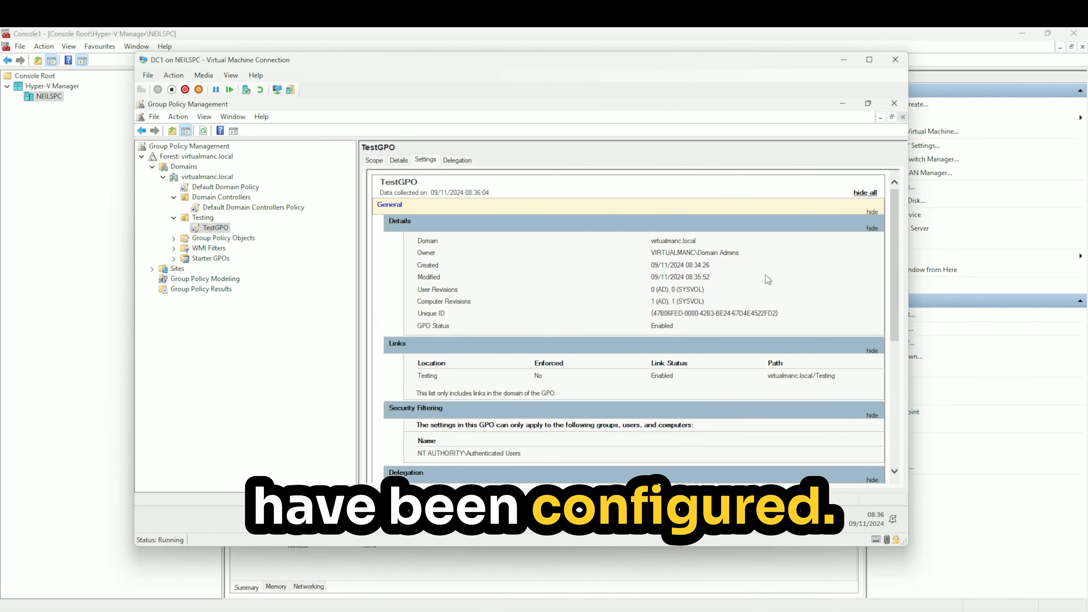
scroll(548, 365, "down", 3)
scroll(545, 351, "down", 3)
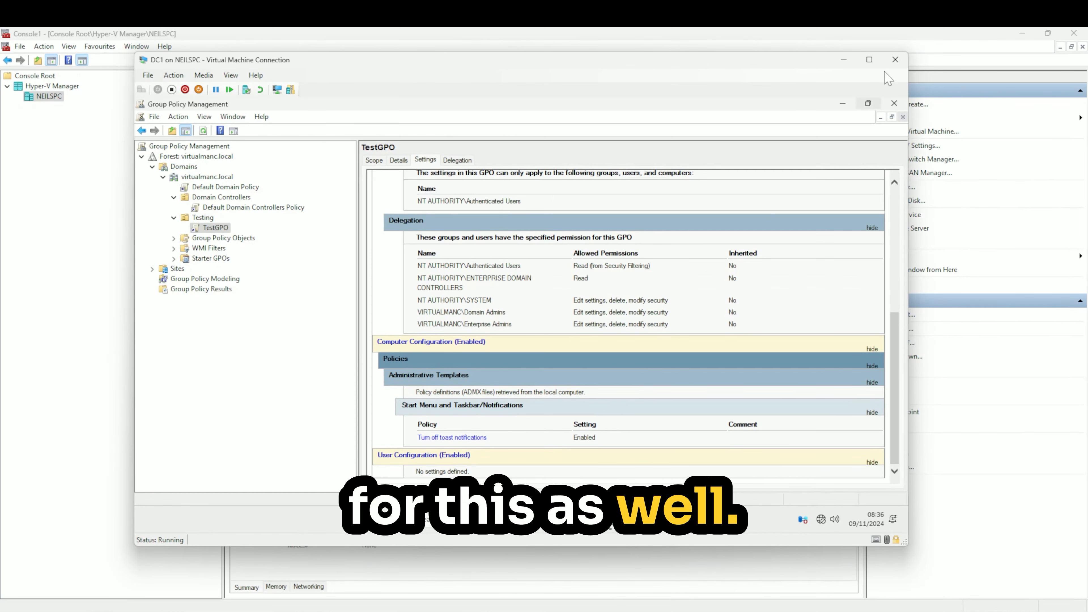
left_click(894, 103)
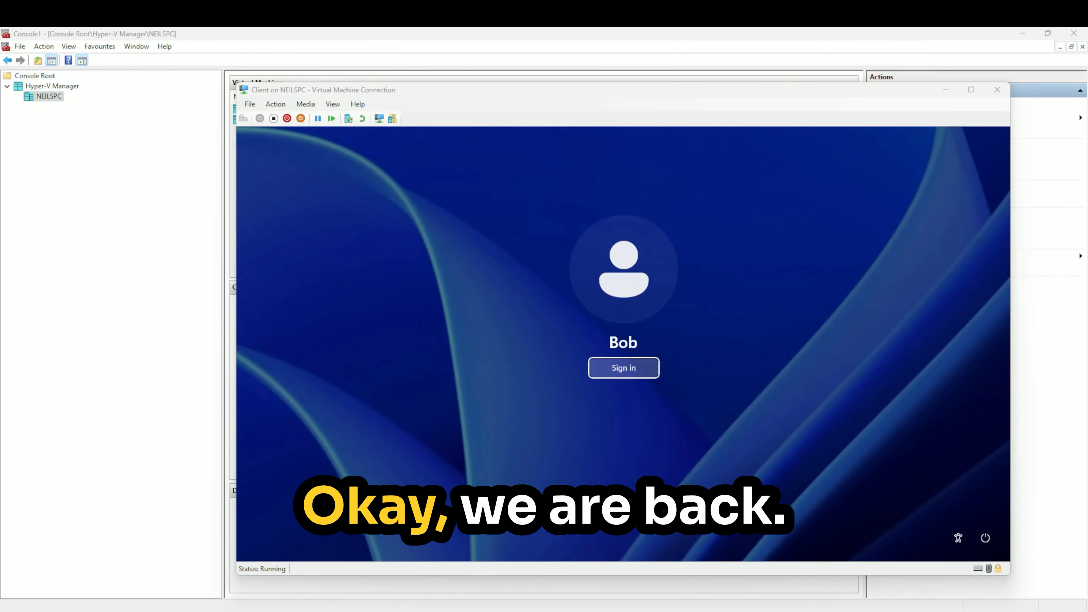
Reposition the Client VM window and sign in from the Windows 11 lock screen.
left_click_drag(447, 91, 475, 176)
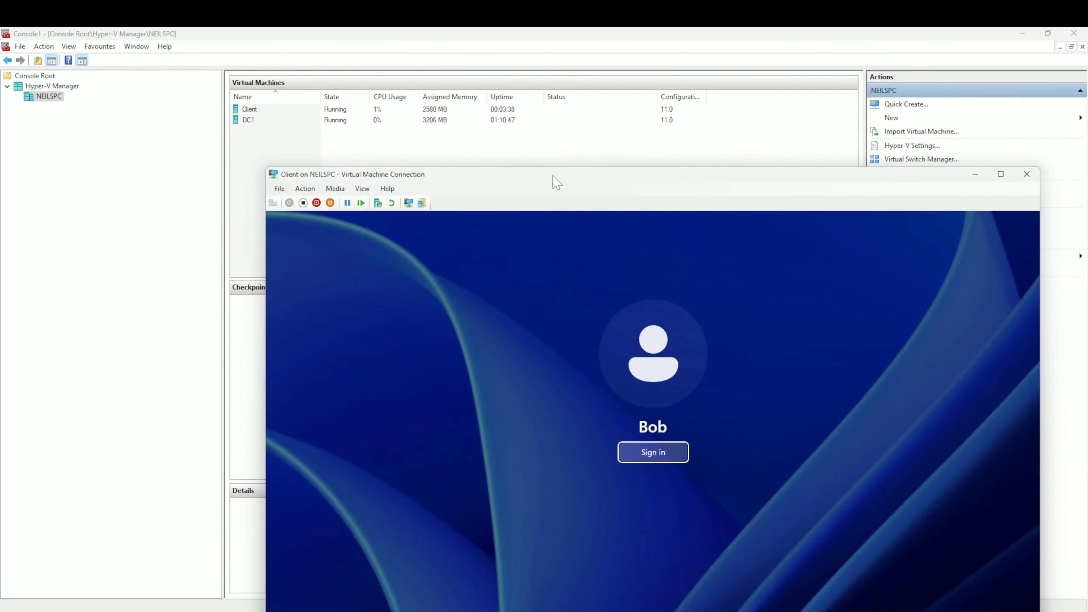
left_click_drag(553, 176, 478, 83)
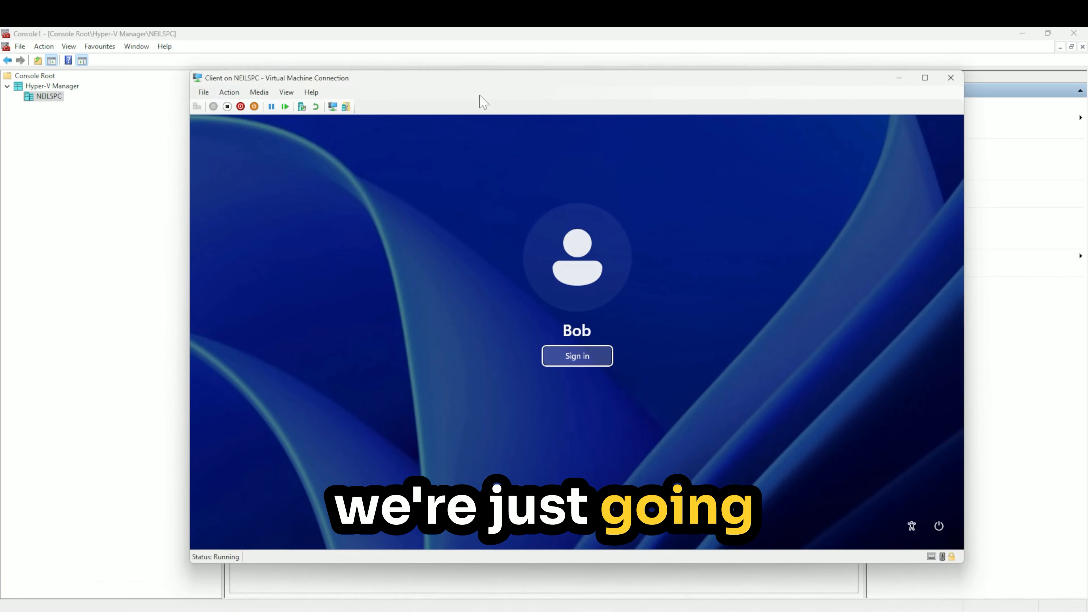
left_click(590, 356)
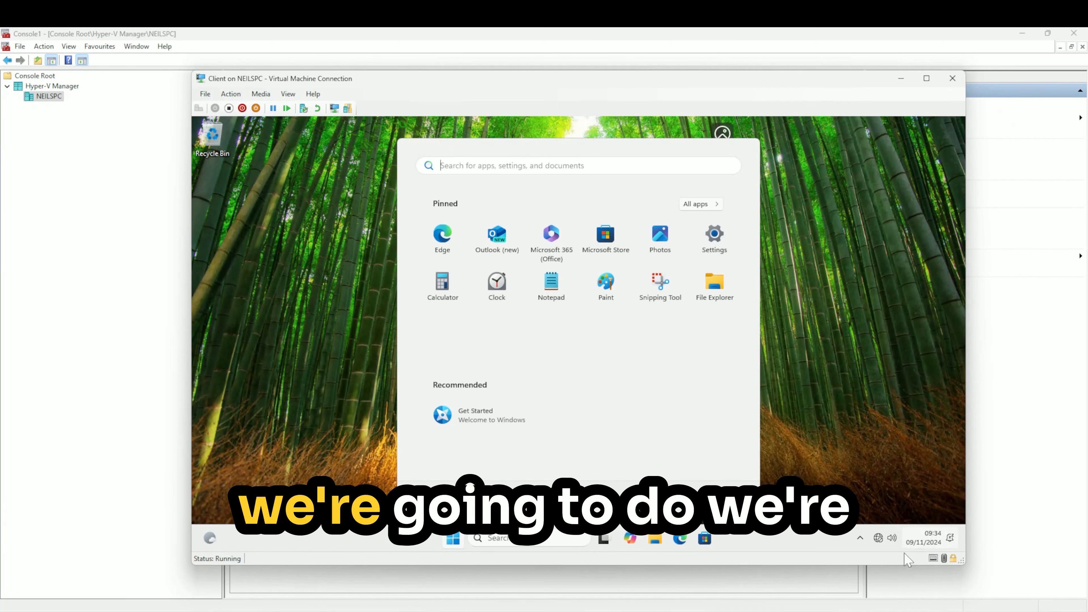
Check the tray network status, then open Settings on the Network & internet page.
left_click(861, 539)
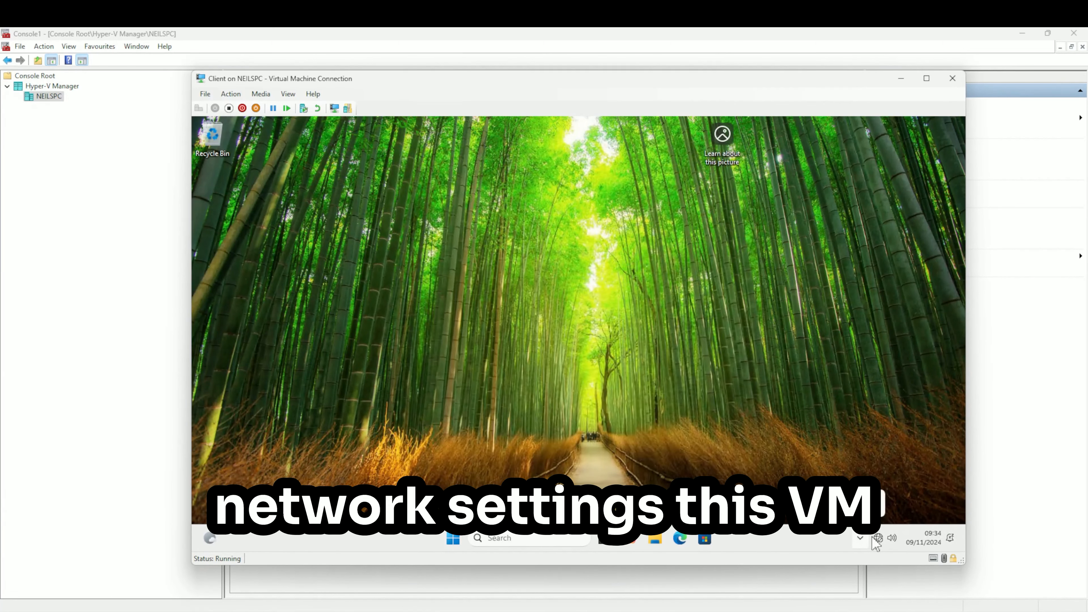
left_click(878, 539)
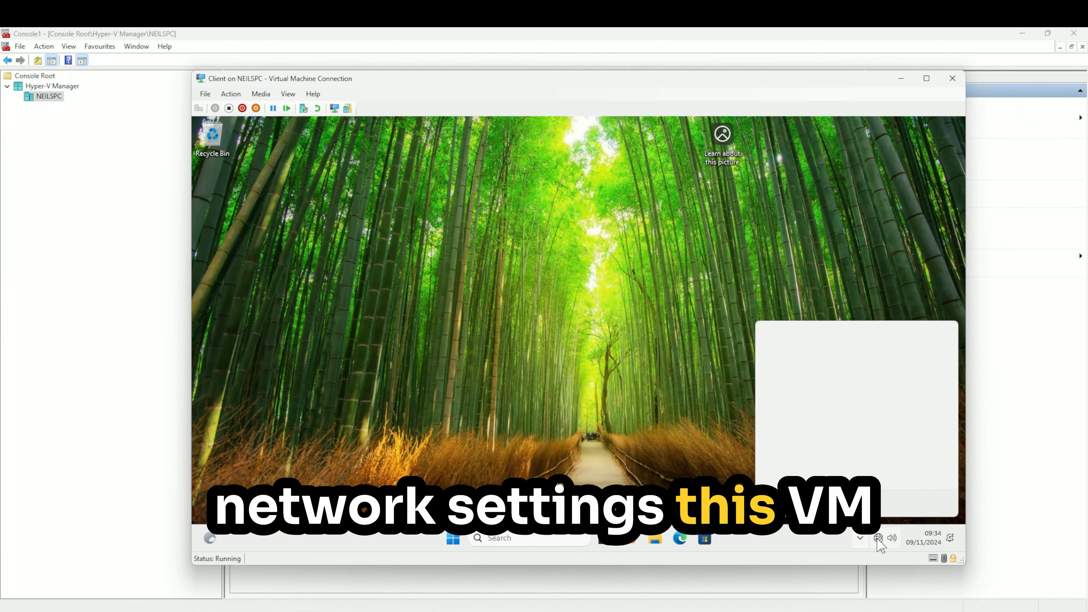
left_click(451, 539)
type("stt")
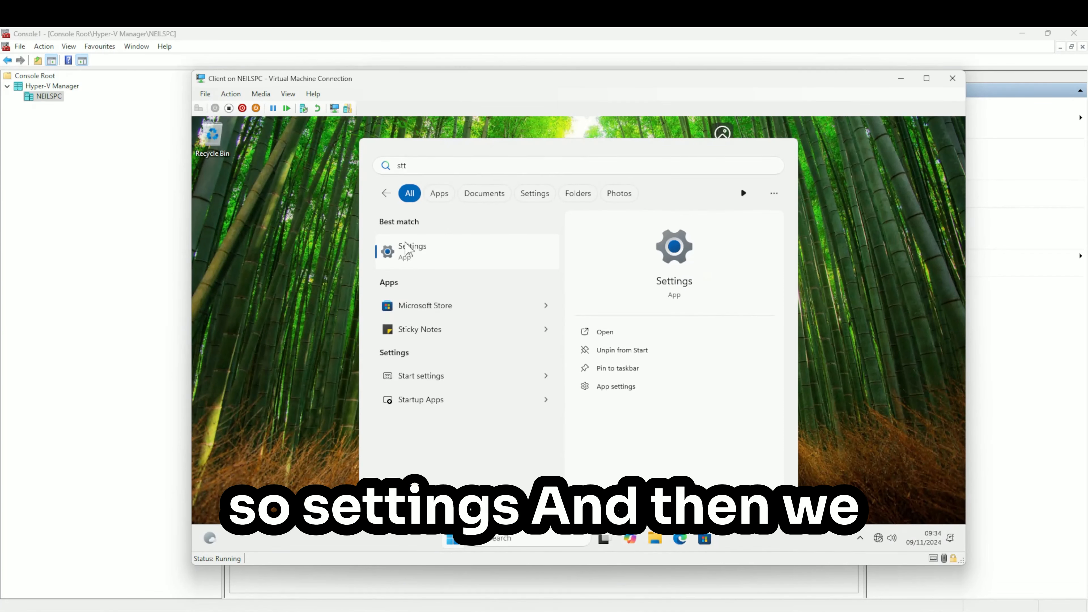
left_click(409, 249)
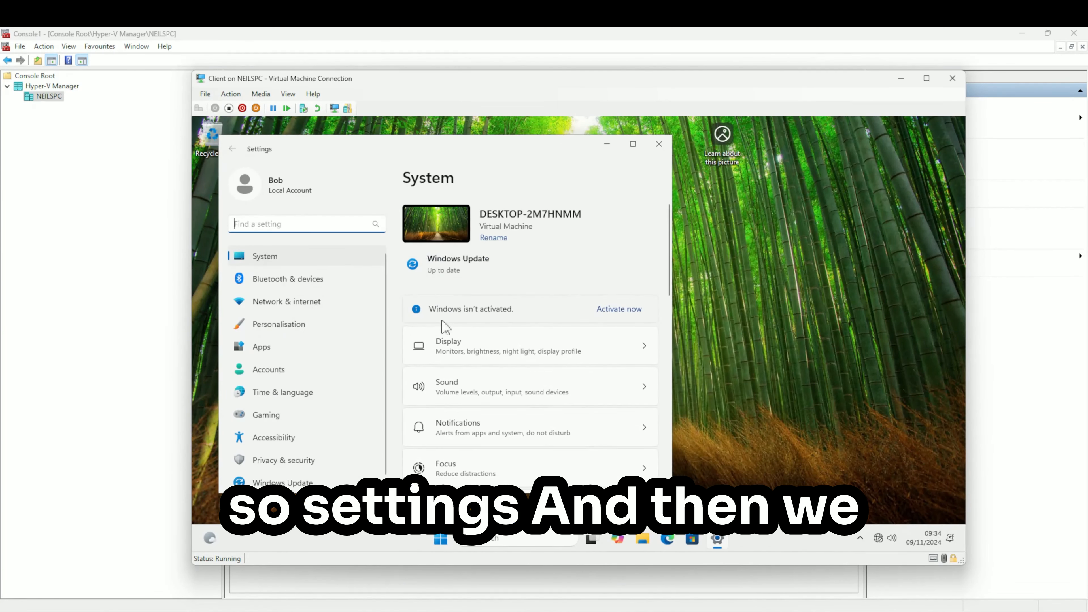
left_click(300, 301)
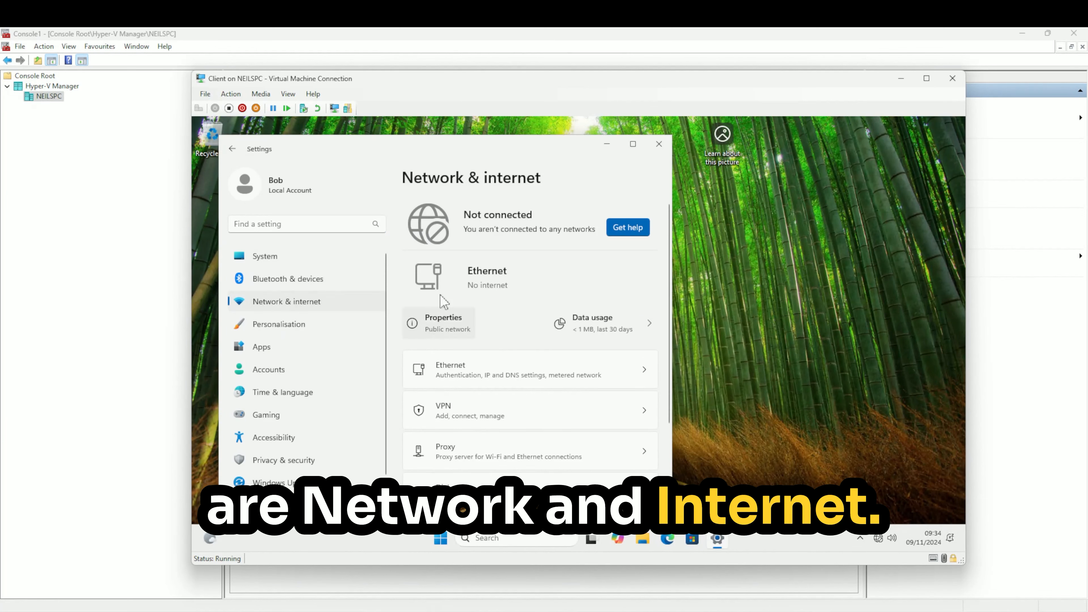
Set the Ethernet IP assignment to Manual with IPv4 turned on.
left_click(633, 143)
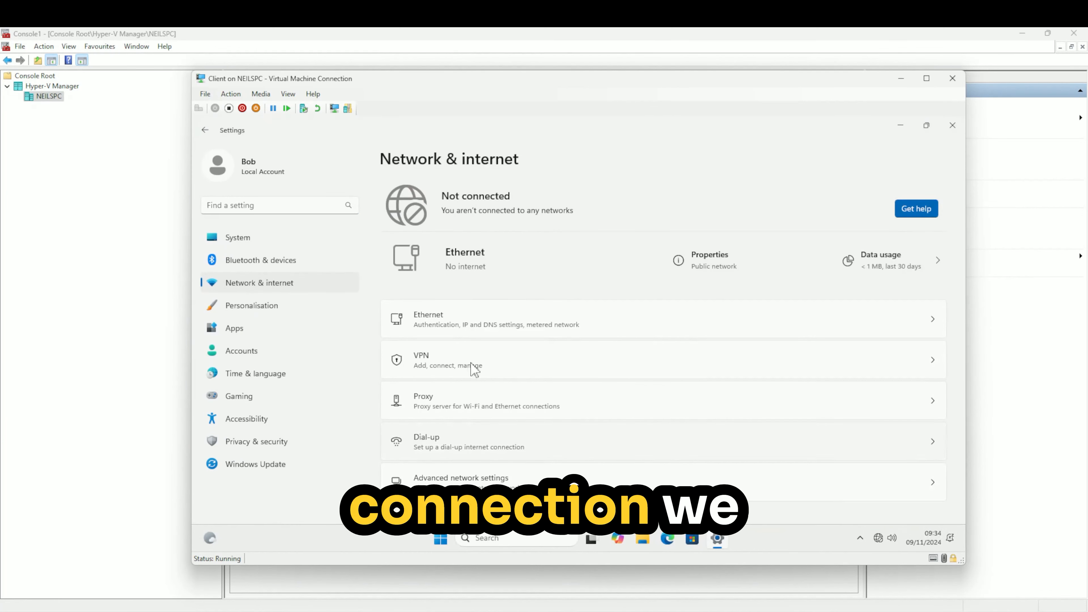
left_click(469, 330)
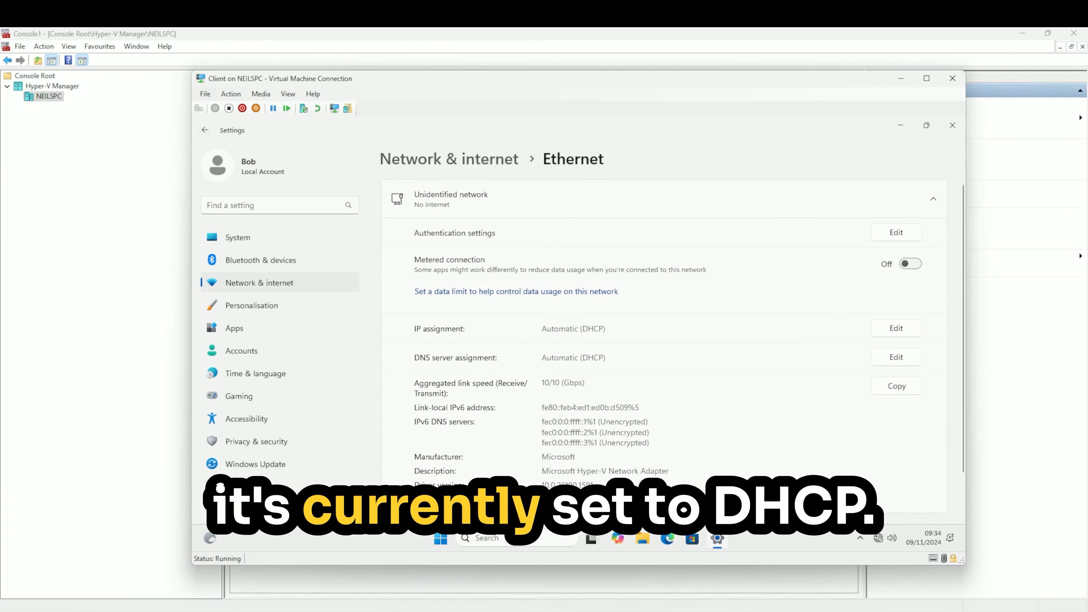
left_click(897, 330)
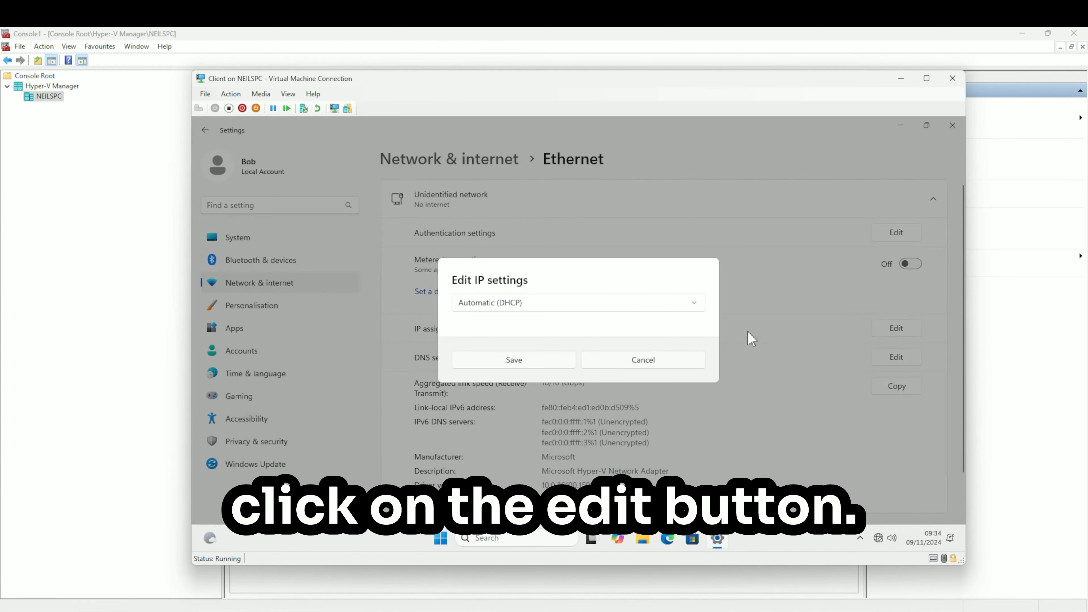
left_click(588, 305)
left_click(537, 331)
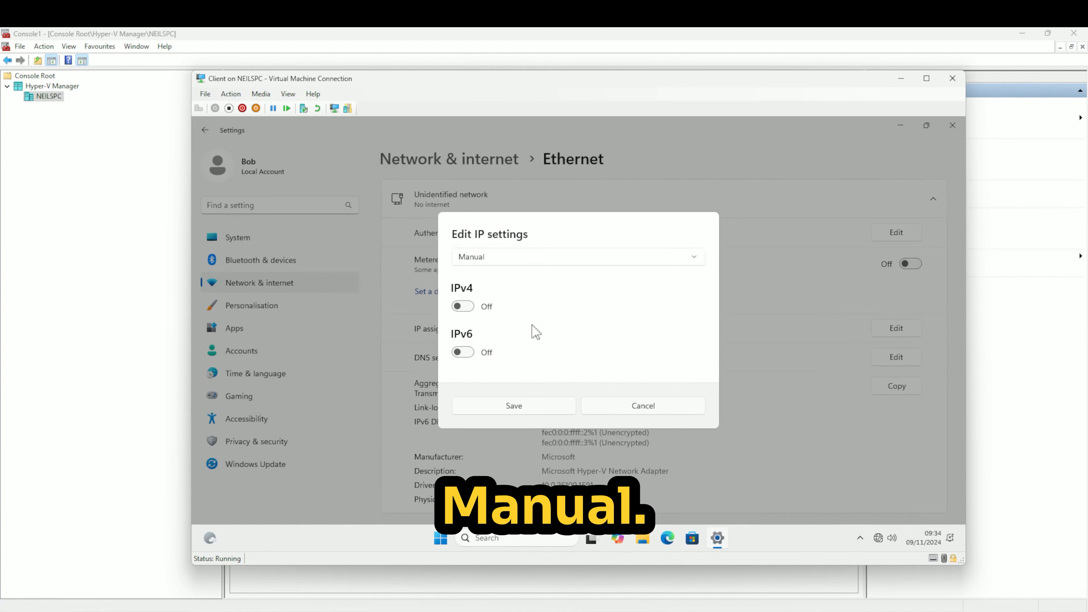
left_click(466, 308)
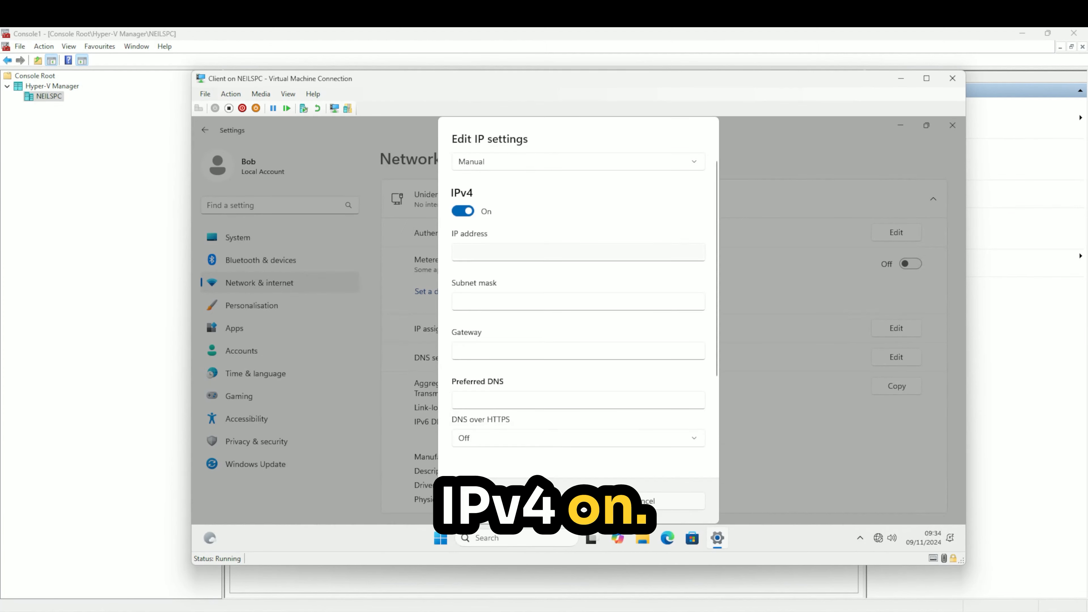
Enter IPv4 address 192.168.0.5 and mask 255.255.255.0, skip the gateway, and begin the preferred DNS.
left_click(474, 259)
type("19")
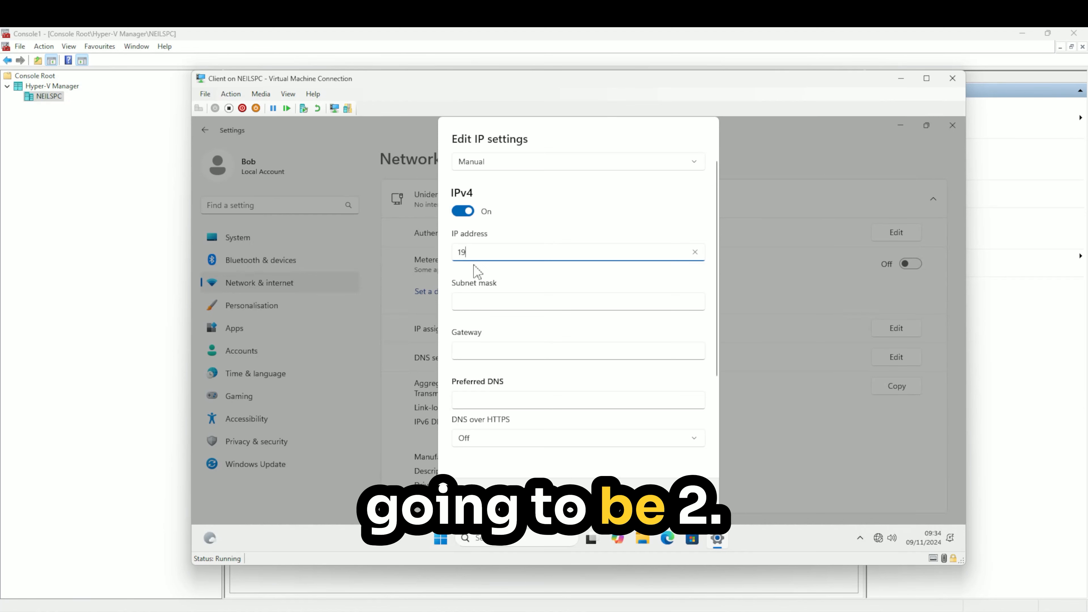
type("2.168.0")
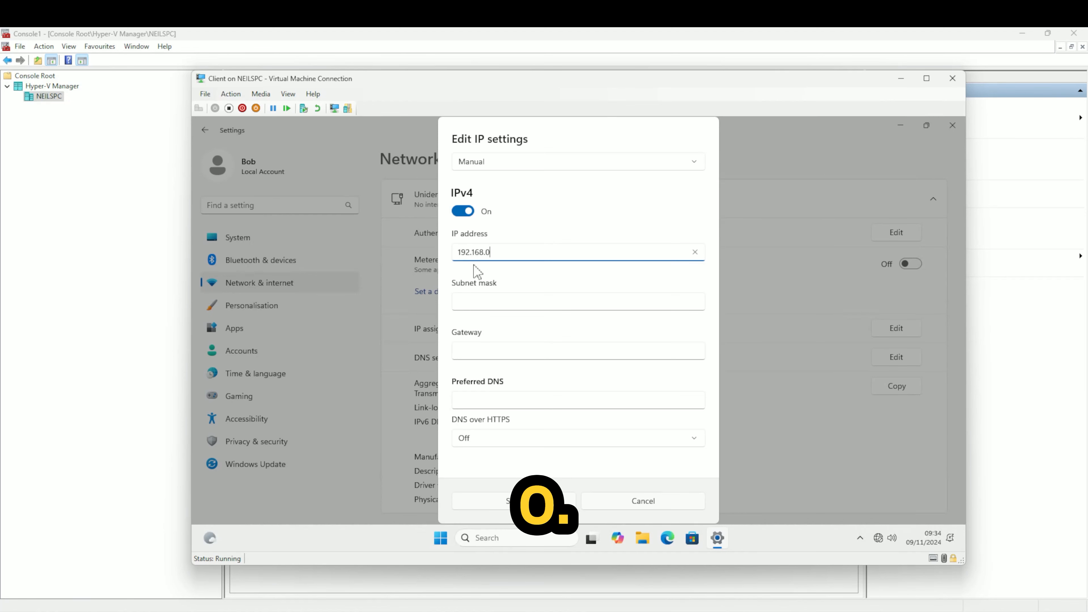
type(".5")
key("Tab")
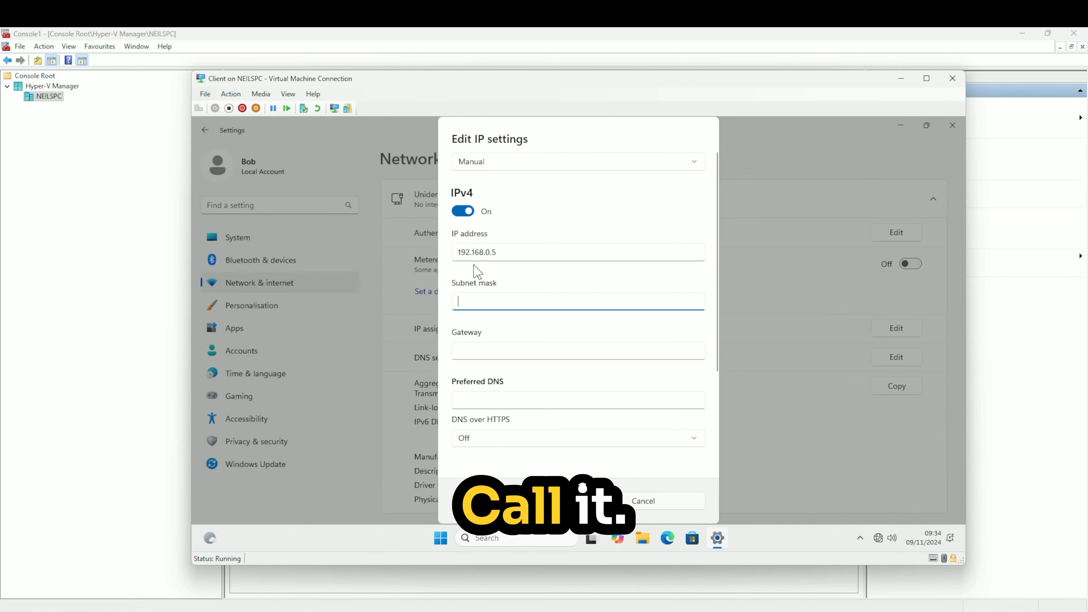
type("255.255.255.0")
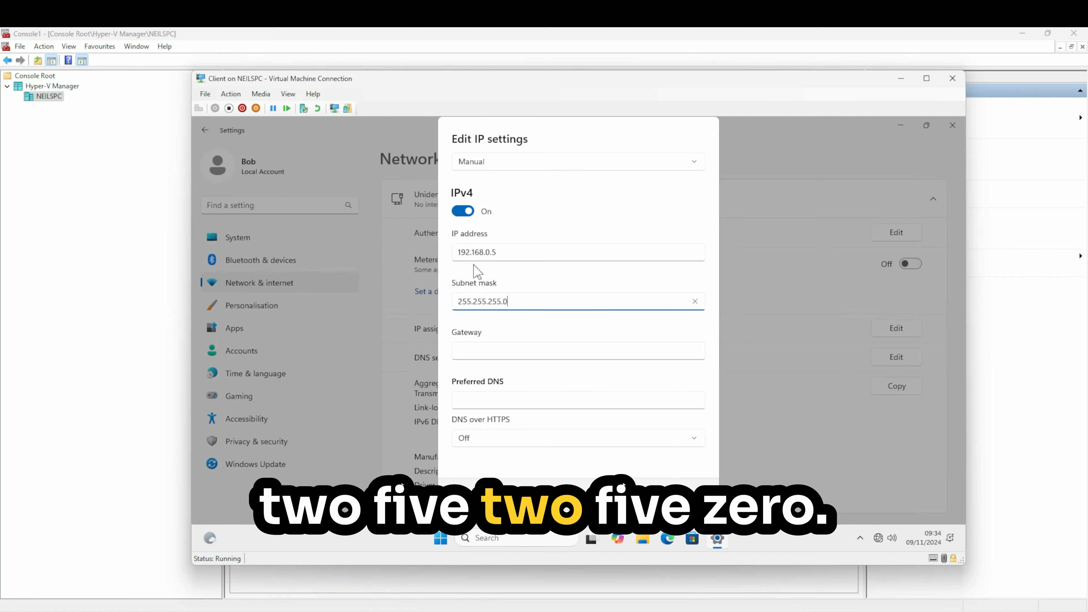
key("Tab")
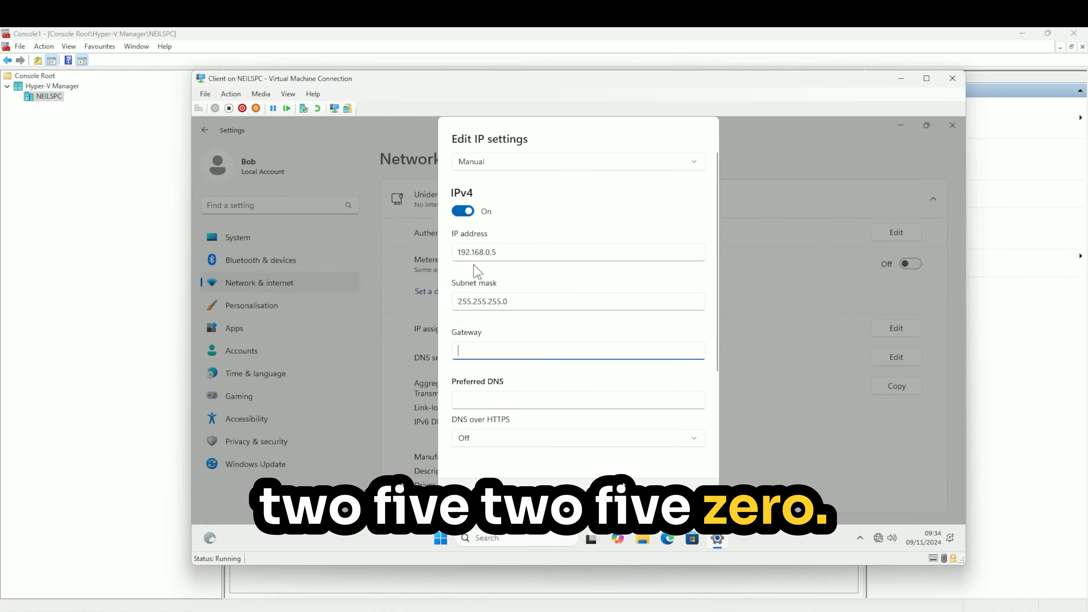
key("Tab")
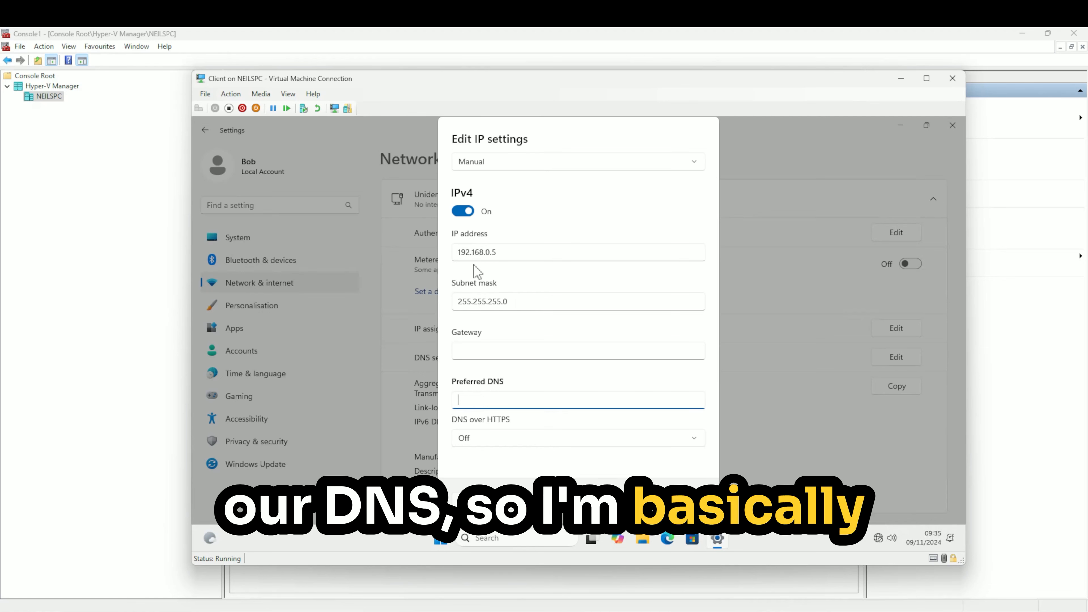
type("192.16")
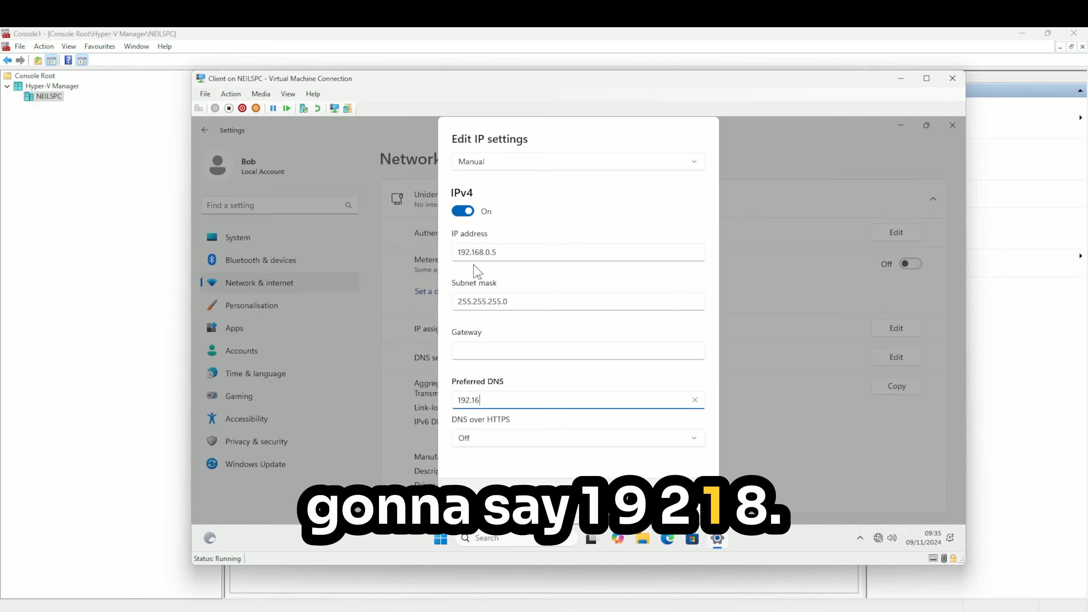
type("1")
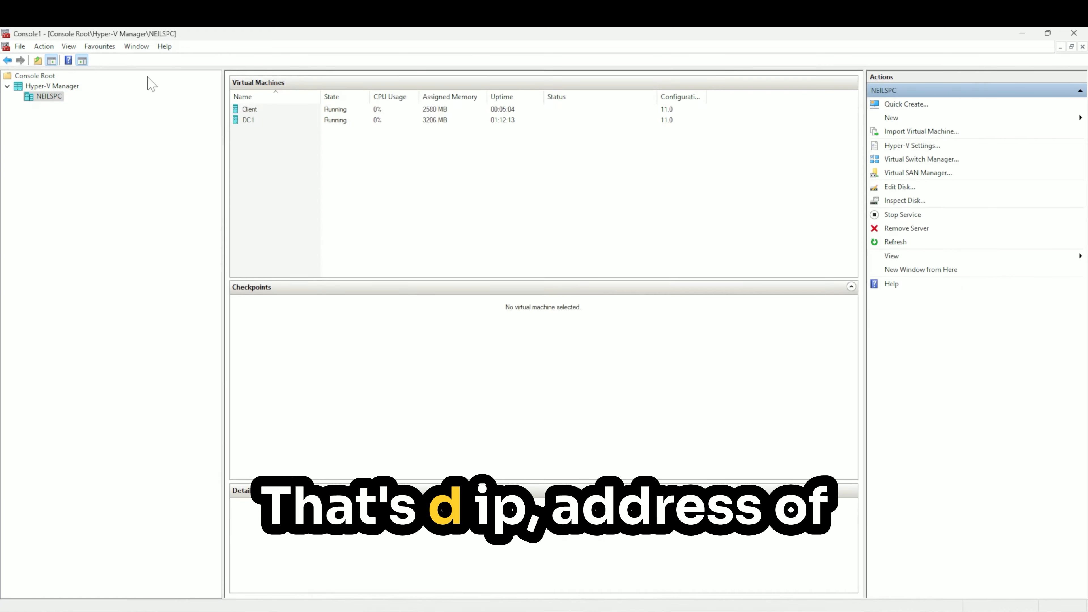
Connect to DC1 and run ipconfig in Command Prompt to confirm its address is 192.168.0.1.
left_click(257, 110)
right_click(259, 120)
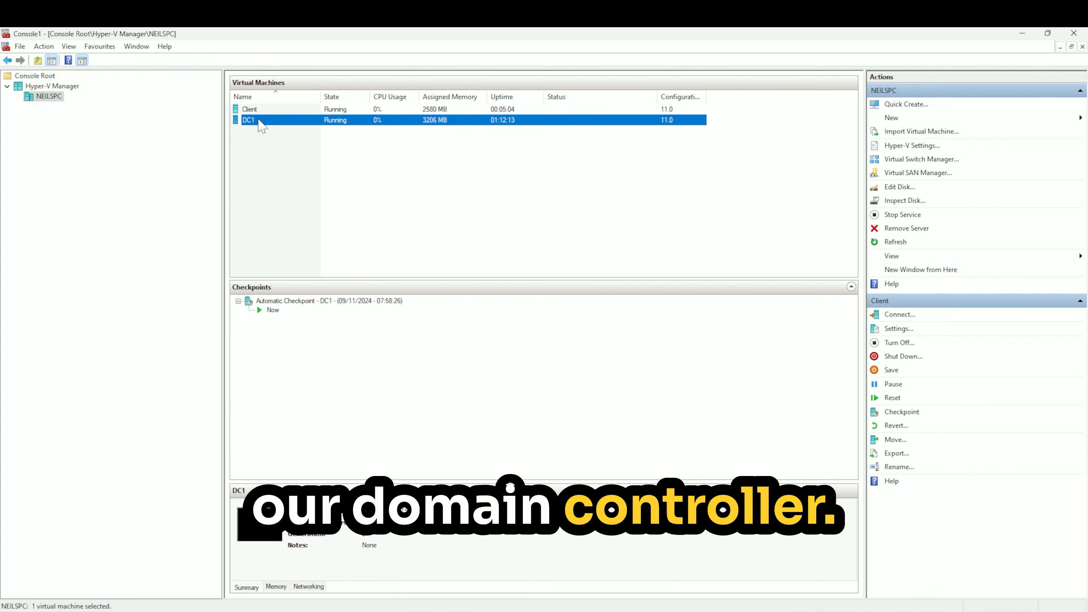
left_click(294, 126)
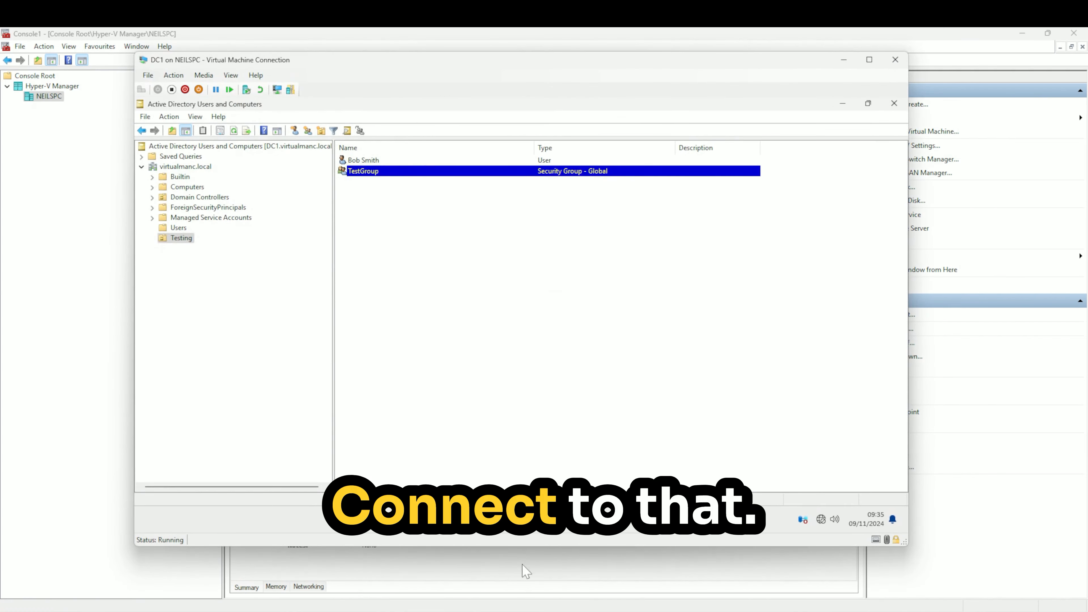
key("super")
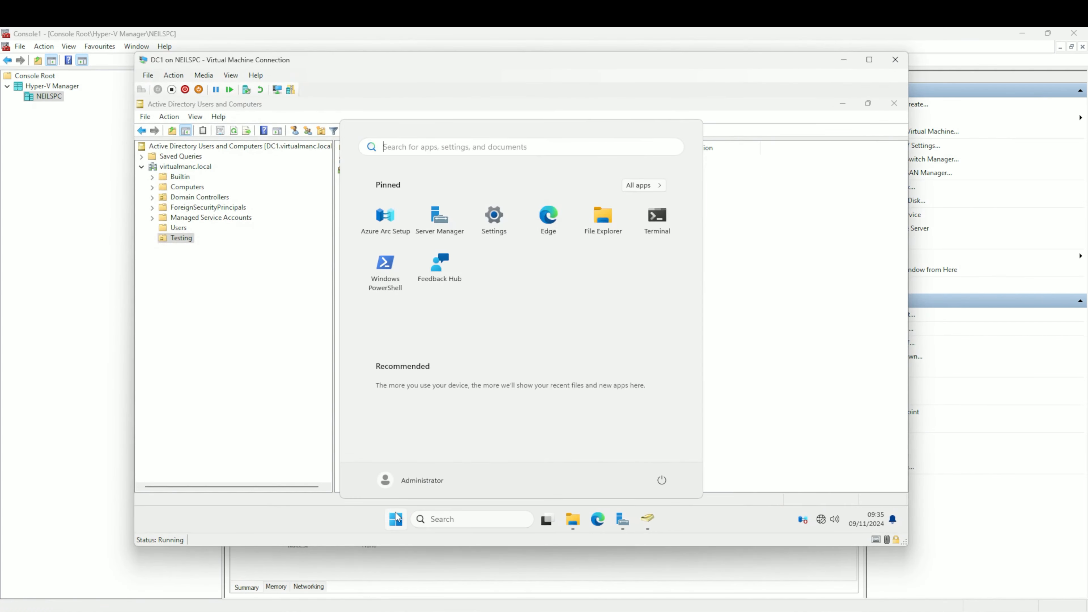
type("cmd")
key("Return")
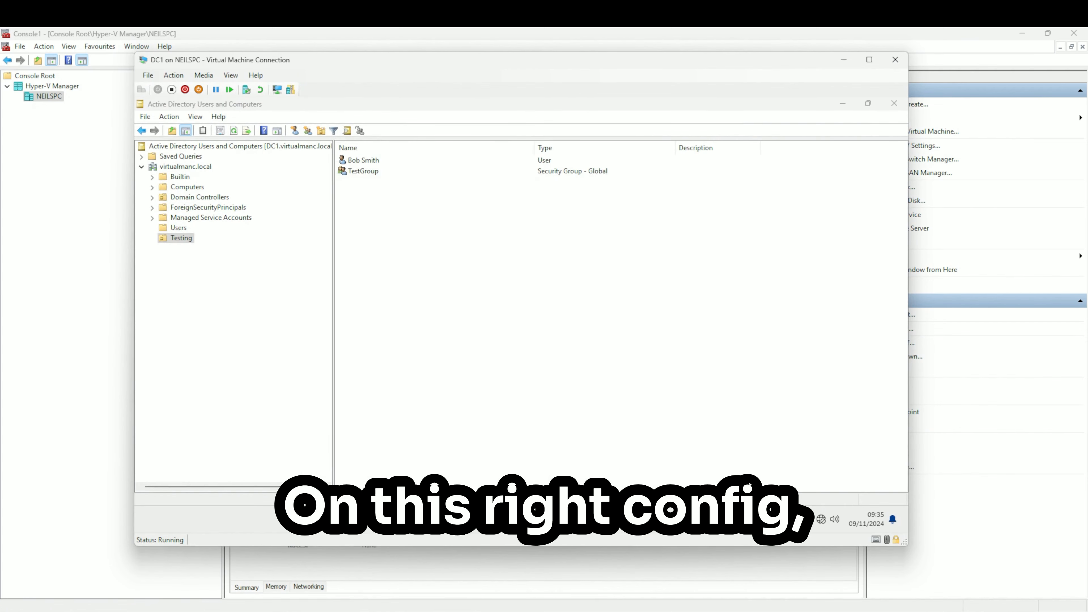
type("ipconfig")
key("Return")
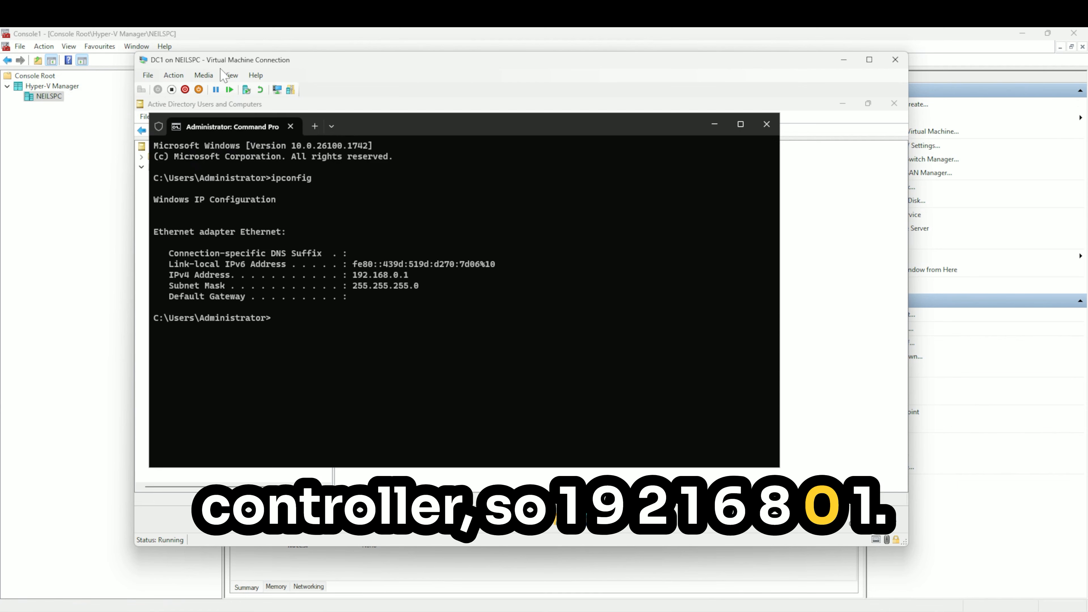
Move the DC1 window aside and bring up the Client VM's actions in Hyper-V Manager.
left_click_drag(222, 66, 308, 260)
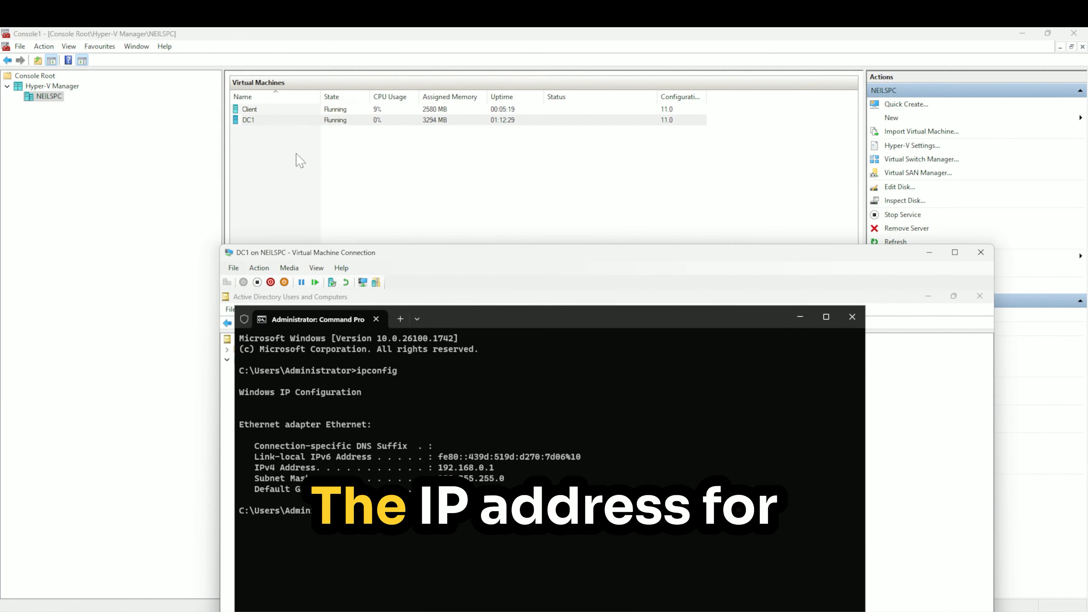
left_click(296, 110)
right_click(310, 113)
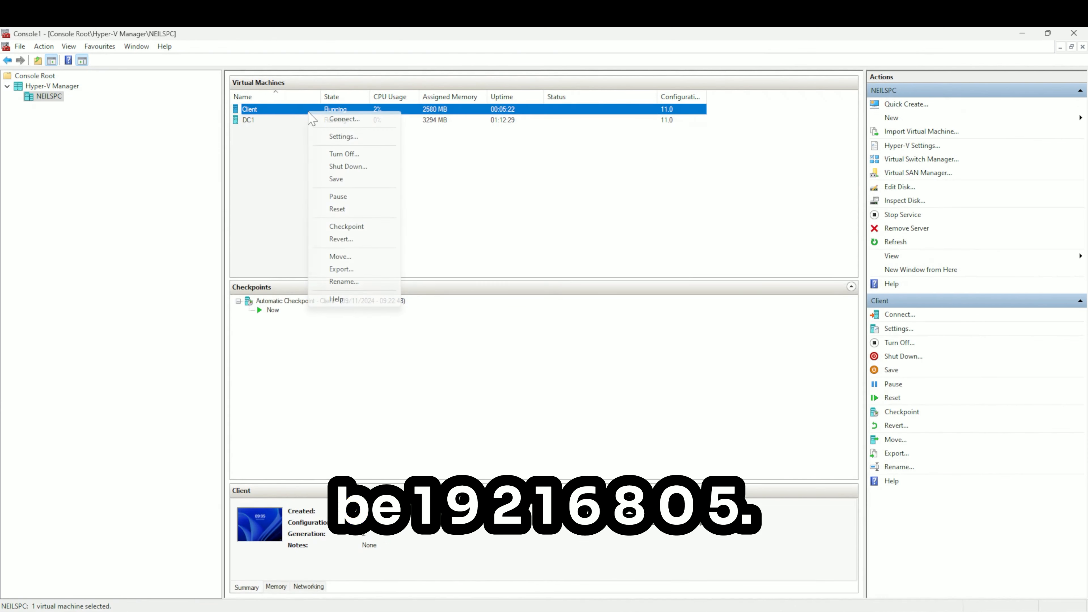
Back on the Client, save manual IPv4 192.168.0.5, mask 255.255.255.0 and DNS 192.168.0.1.
left_click(317, 120)
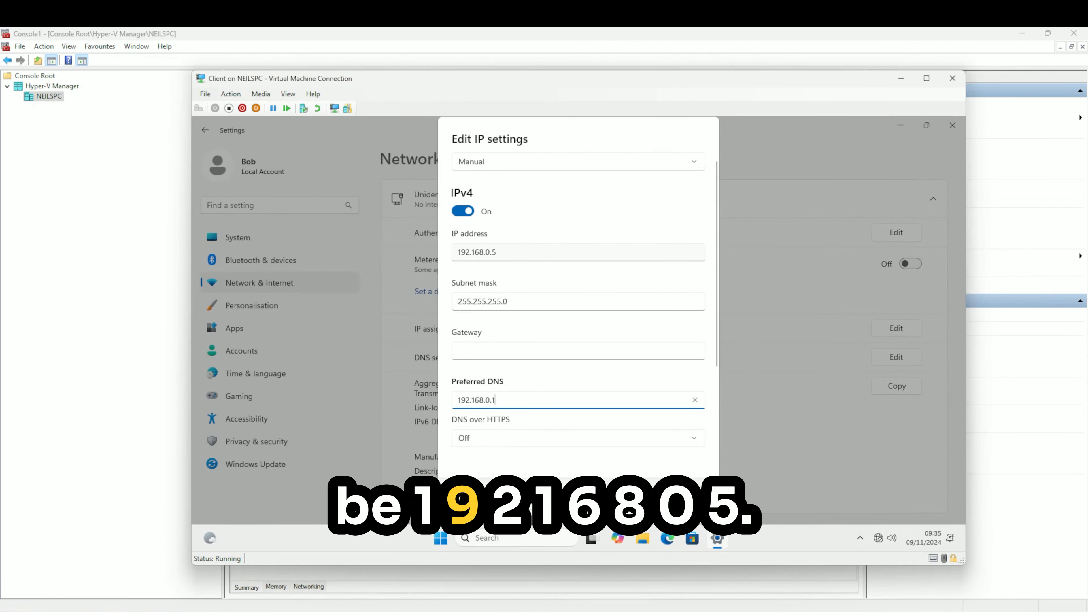
left_click(497, 252)
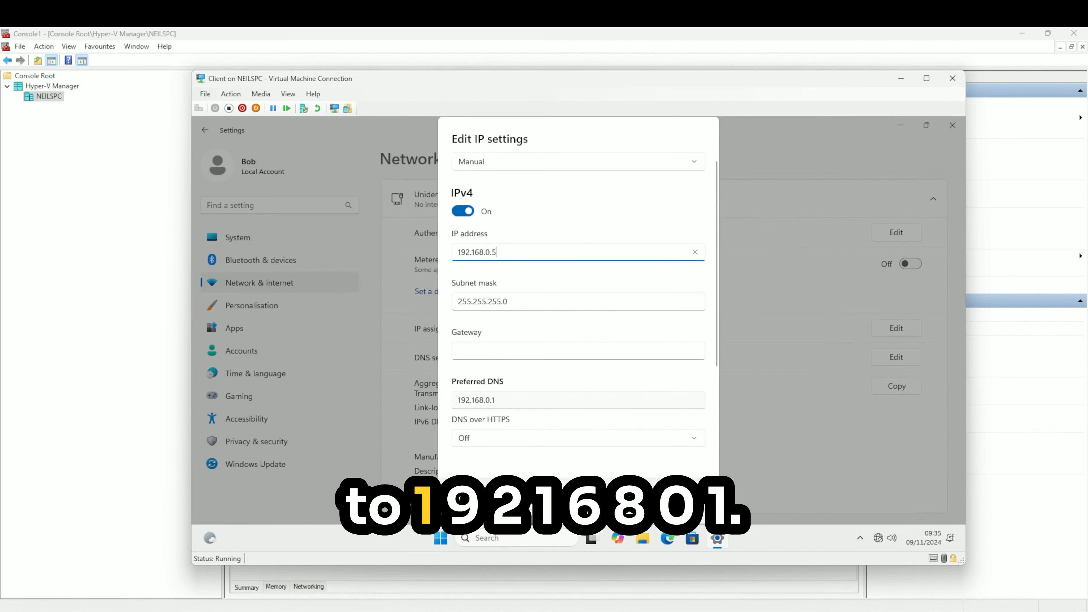
mouse_move(370, 79)
left_mouse_down()
mouse_move(651, 226)
mouse_move(373, 72)
left_mouse_up()
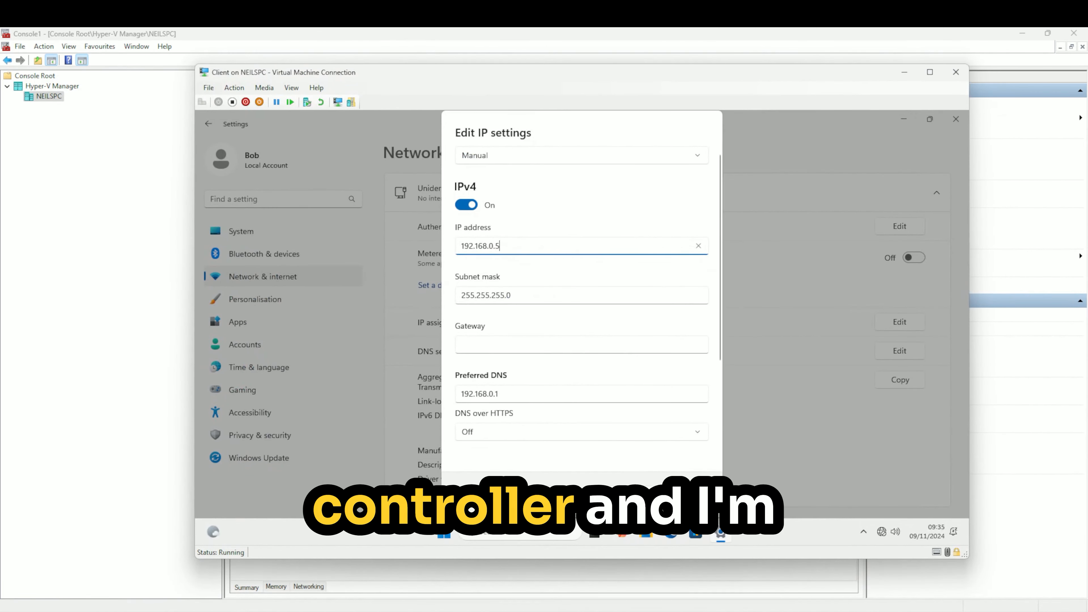
left_click(517, 495)
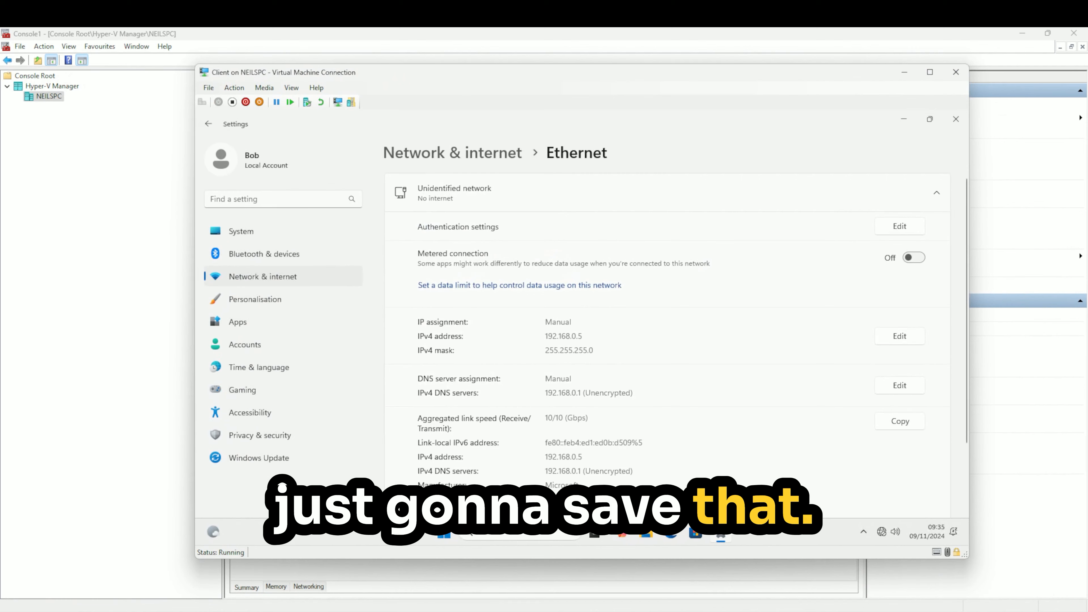
scroll(704, 361, "down", 2)
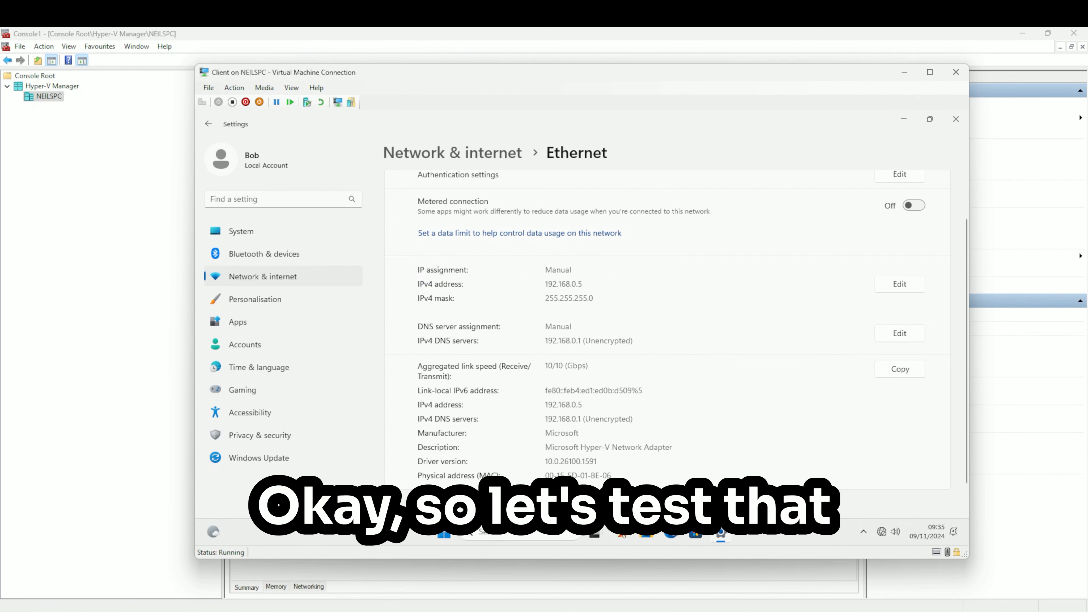
left_click(446, 538)
Launch Command Prompt on the client and ping the domain controller at 192.168.0.1.
type("cmd")
key("Return")
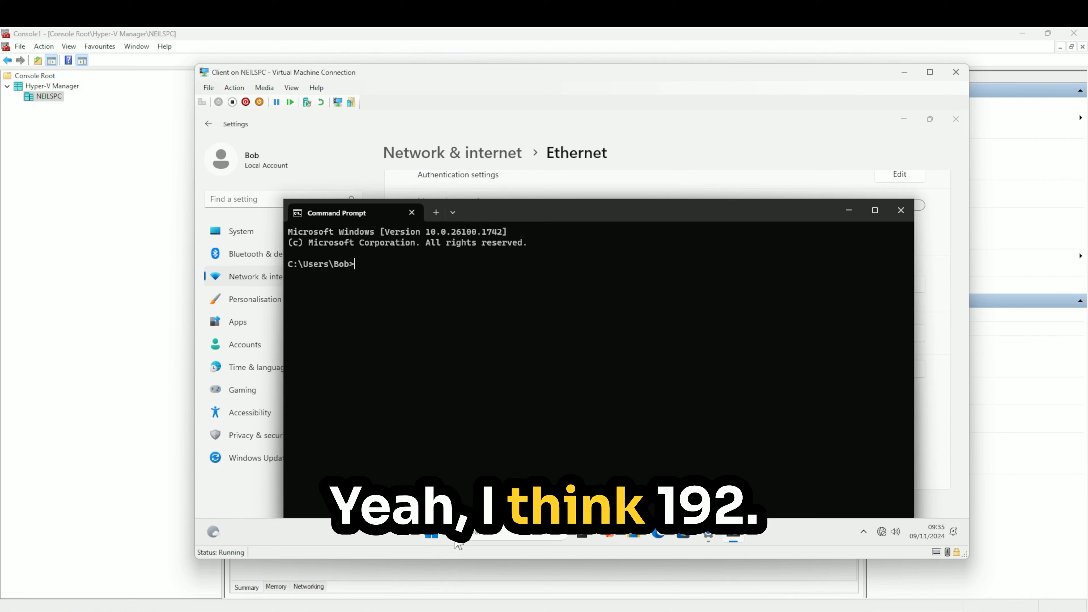
type("ping 192")
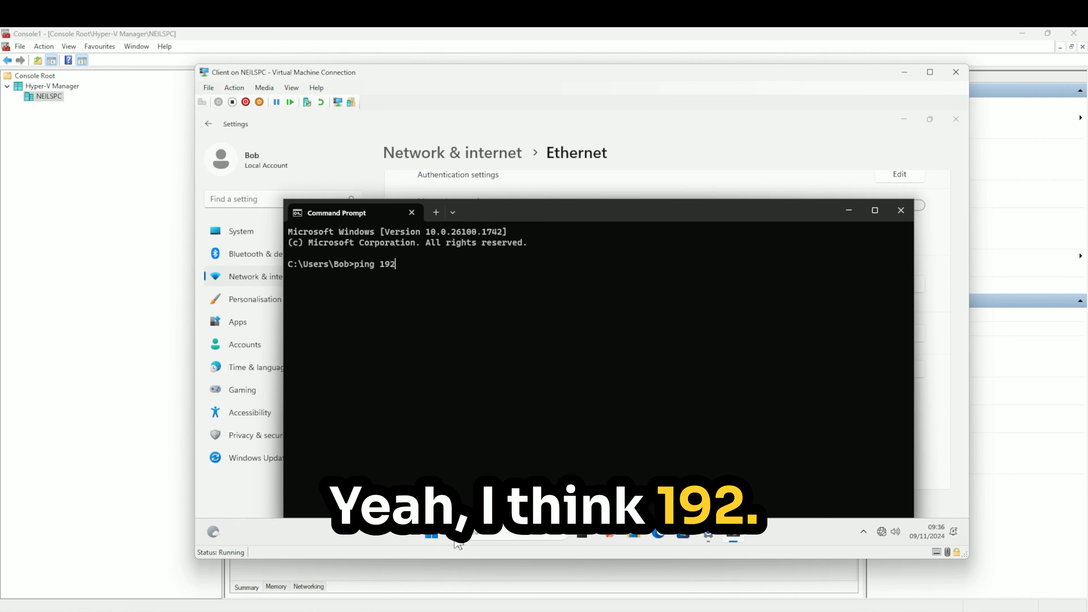
type(".168.0.1")
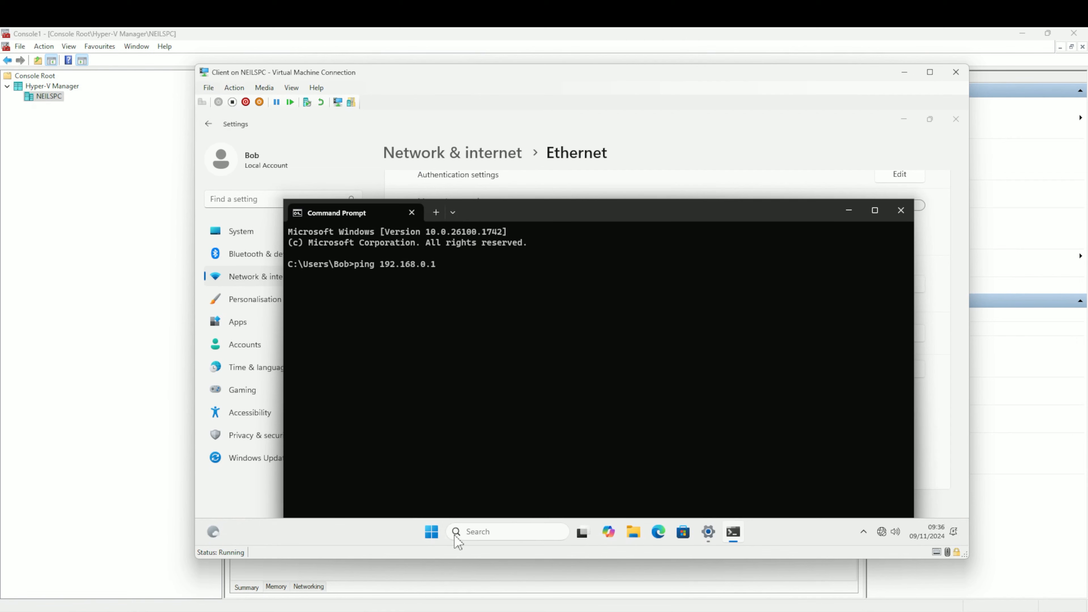
key("Return")
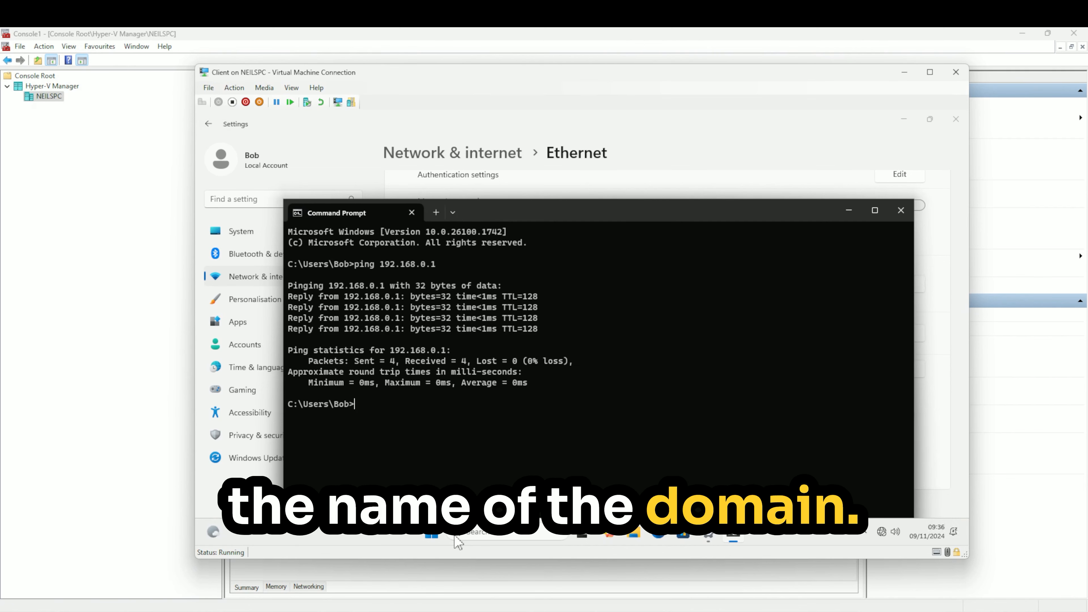
Ping virtualmanc.local to confirm it replies, then close the Ethernet settings page.
type("ping vi")
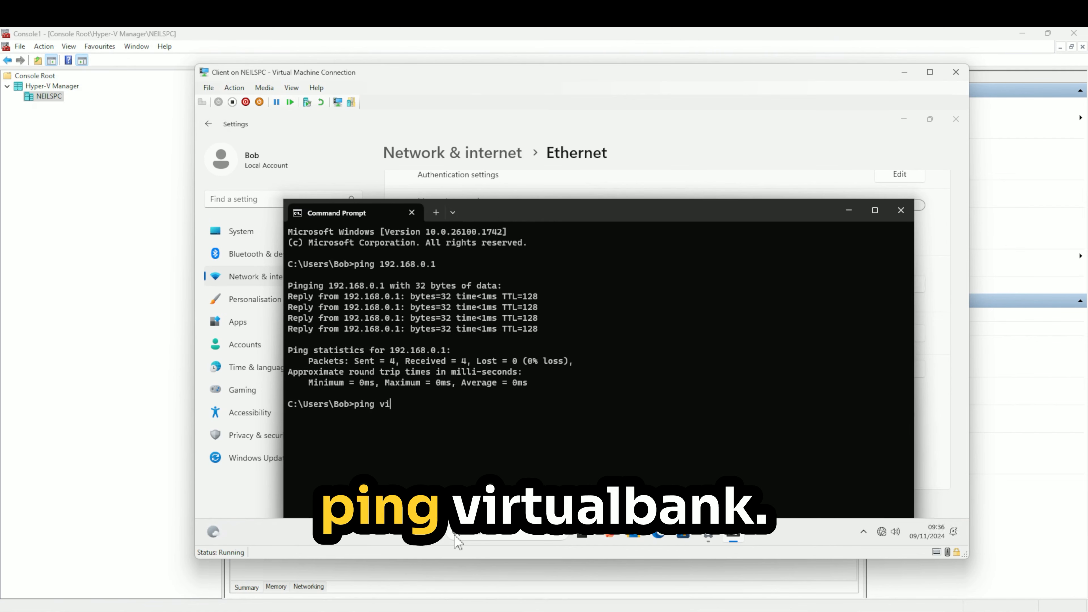
type("rtualmanc.local")
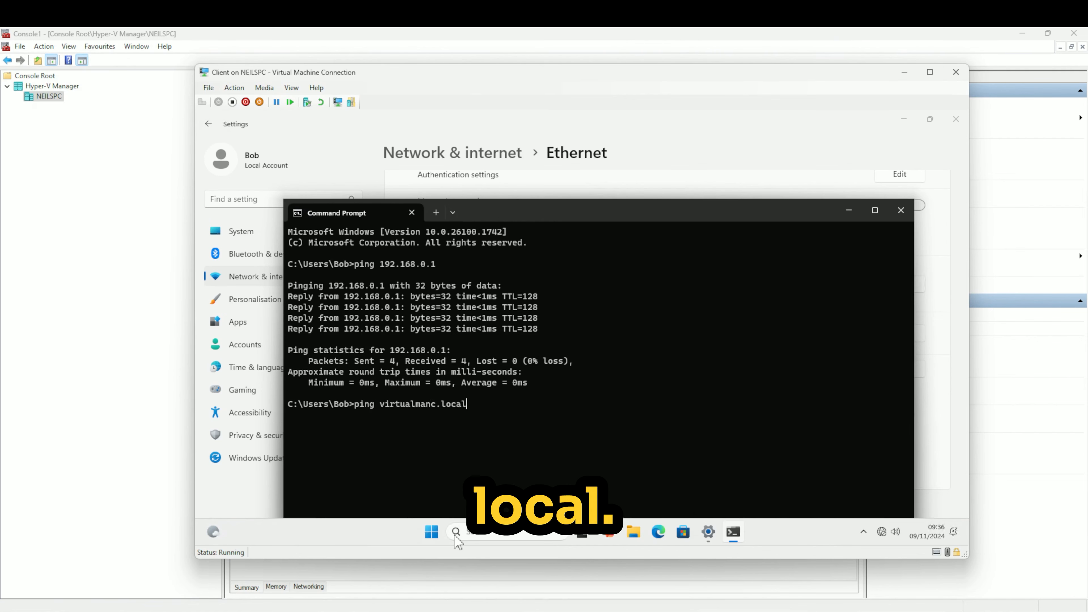
key("Return")
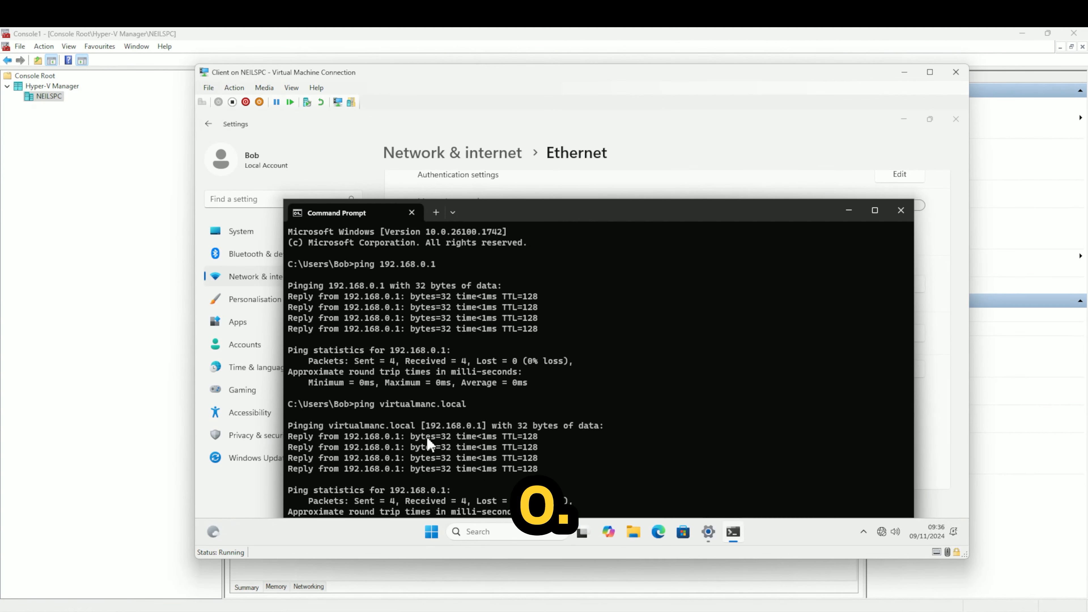
left_click(661, 151)
left_click(956, 120)
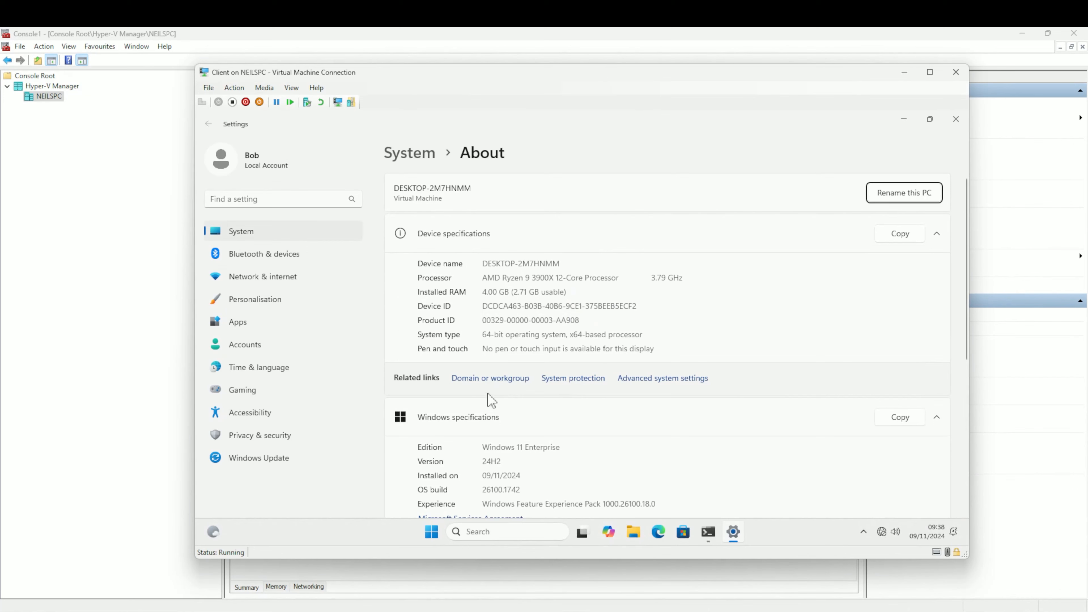
Make the computer a member of the virtualmanc.local domain in Computer Name/Domain Changes.
left_click(478, 378)
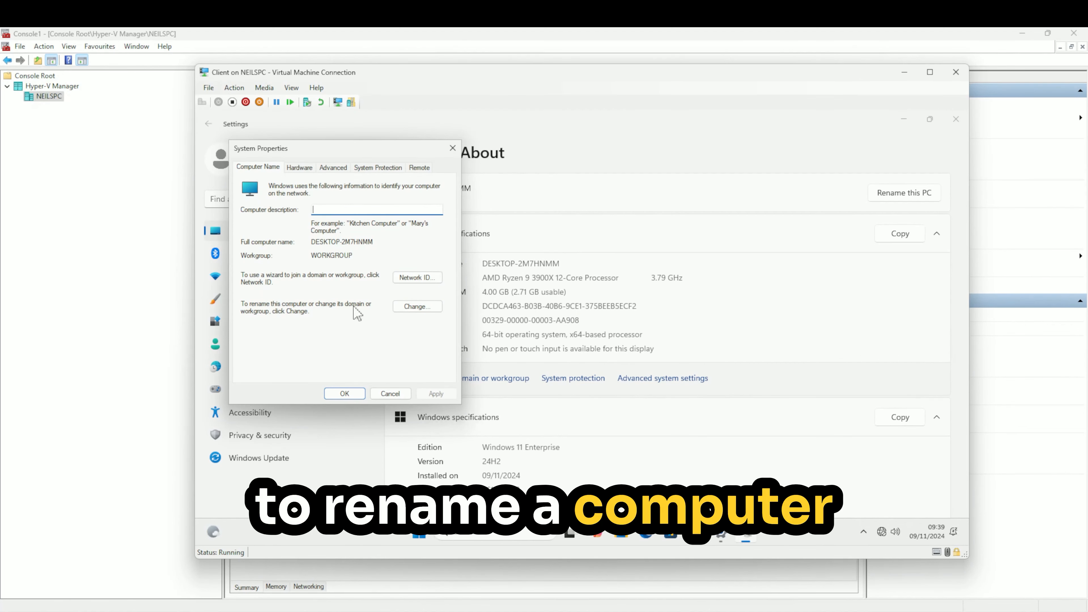
left_click(408, 308)
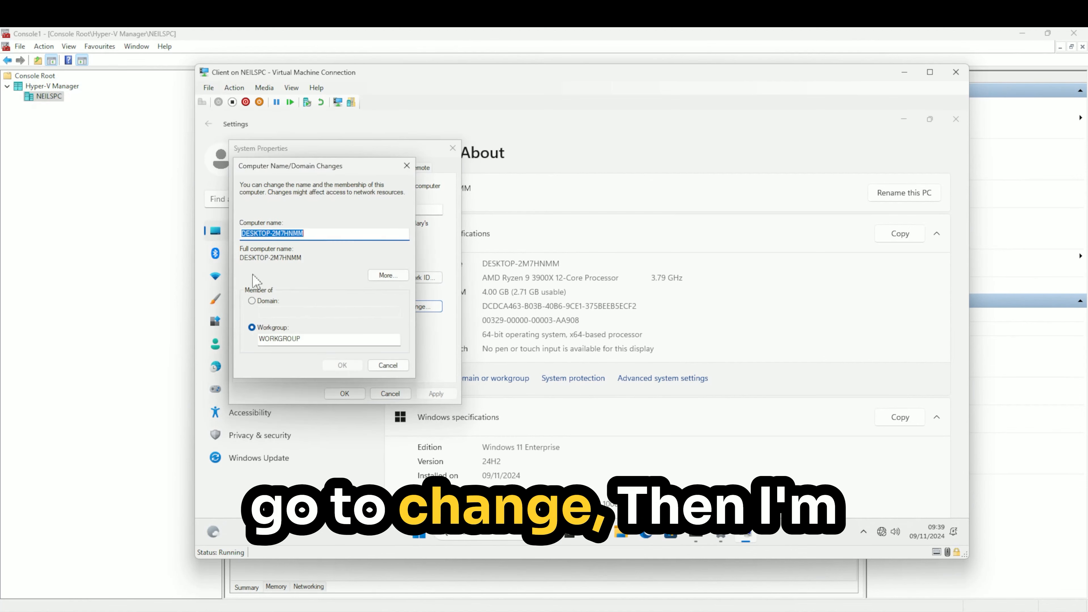
left_click(252, 301)
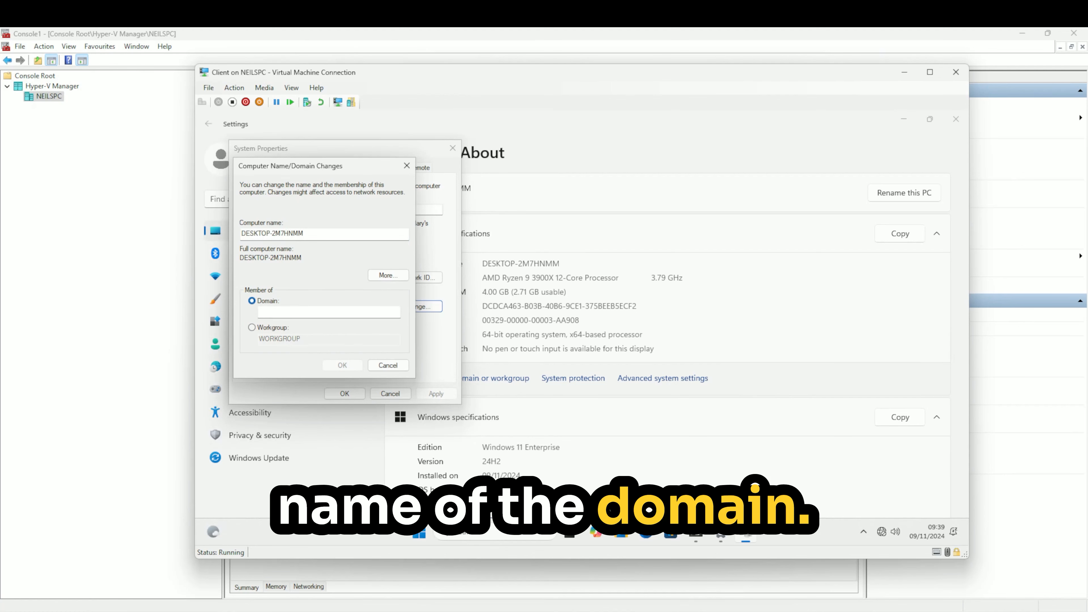
left_click(302, 312)
type("v")
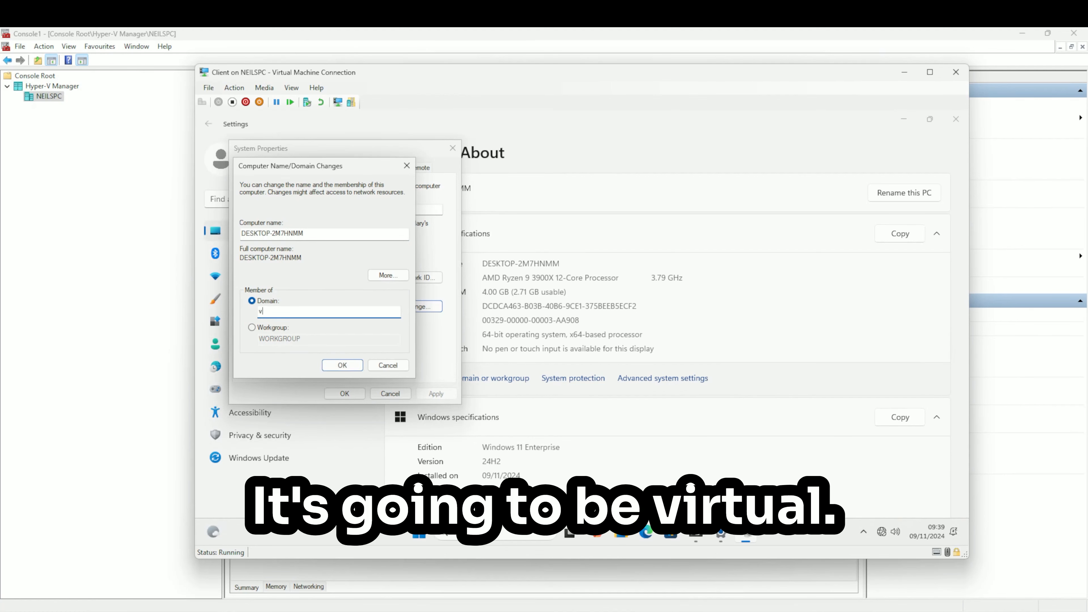
type("irtualmanc.local")
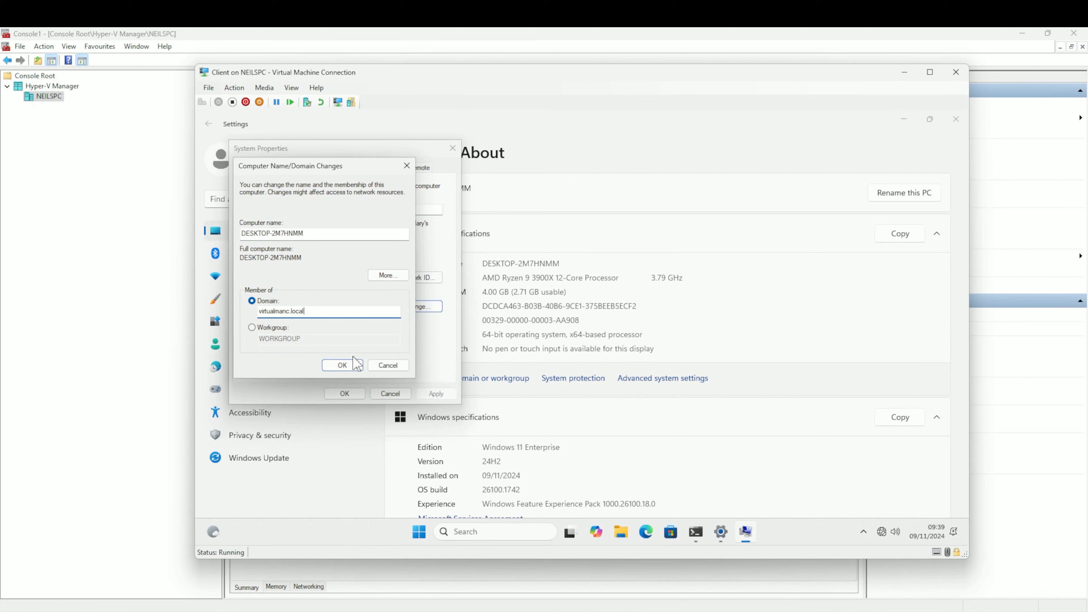
left_click(352, 365)
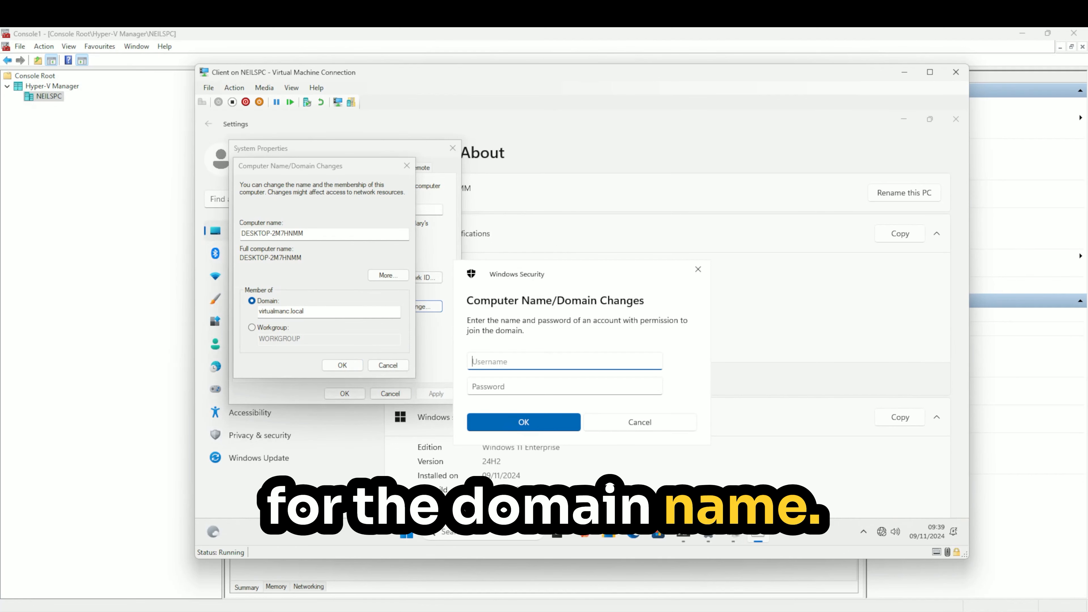
Authorize the domain join with the domain administrator's username and password.
type("Administrator")
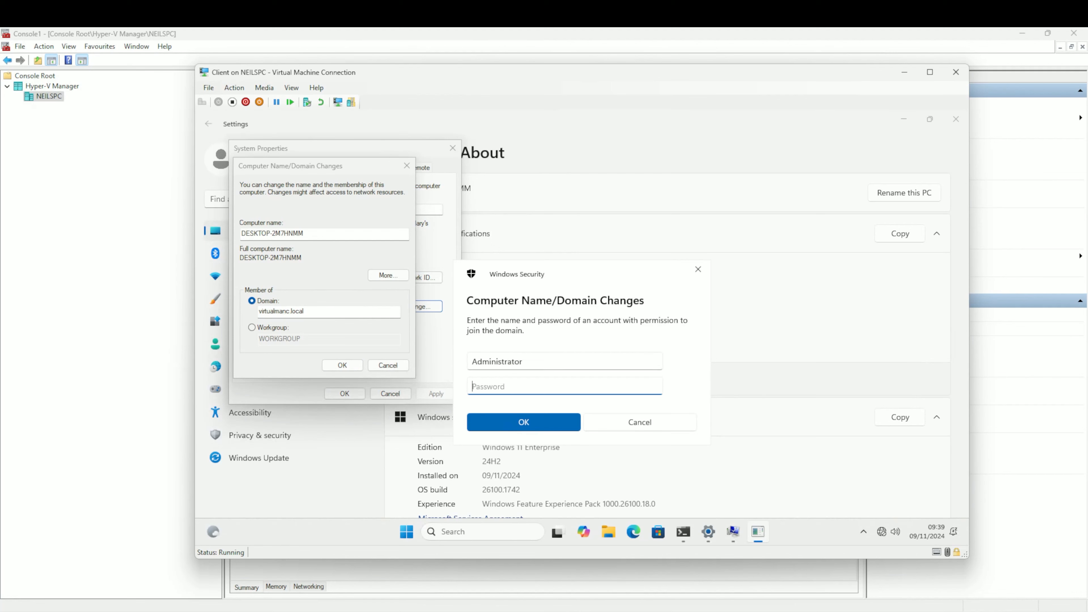
key("Caps_Lock")
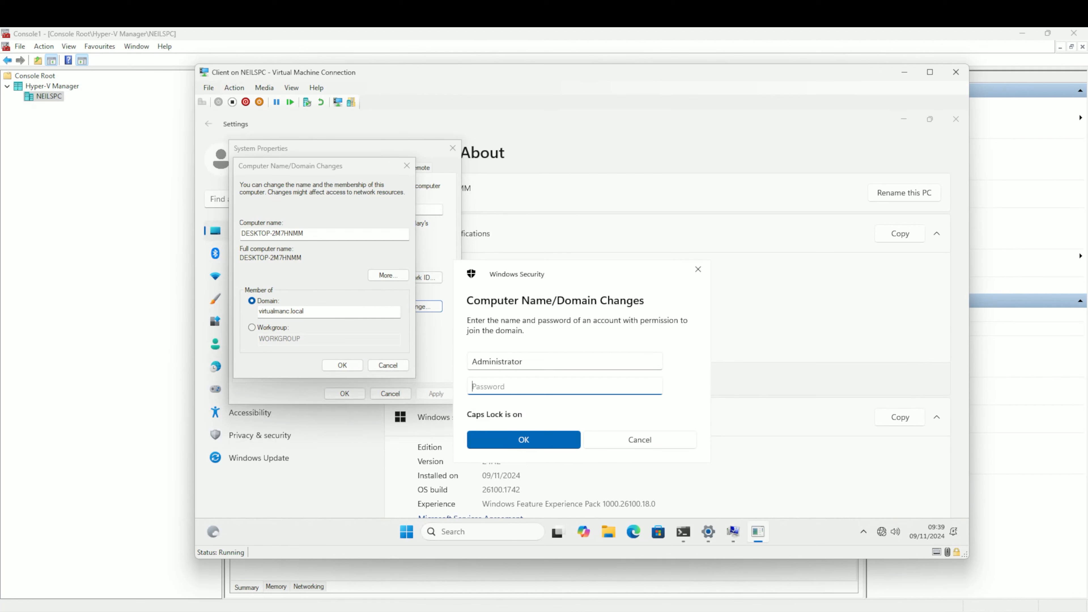
key("Caps_Lock")
type("••••••••")
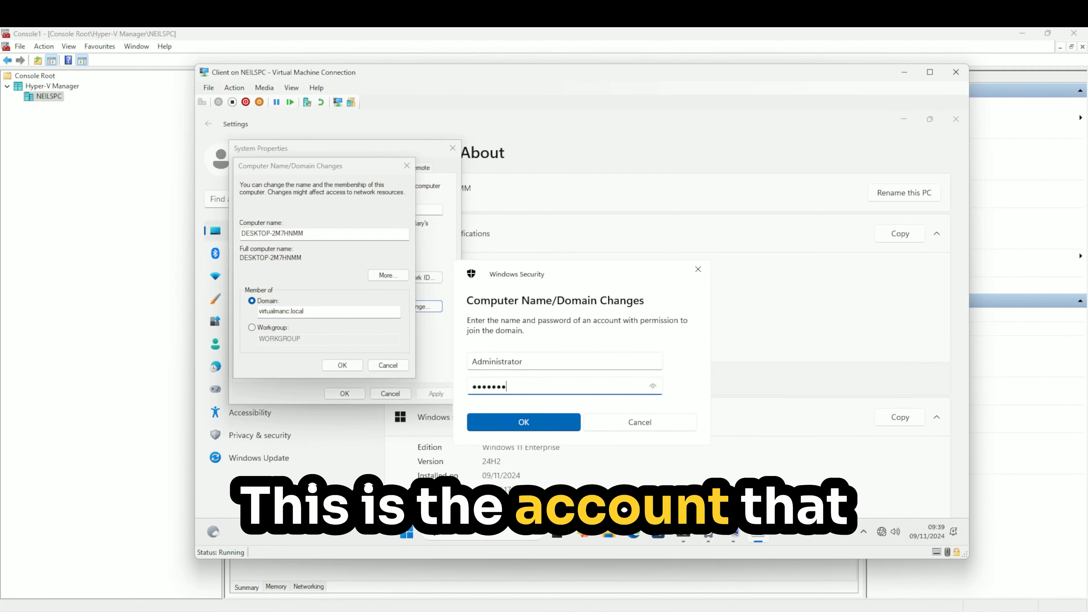
type("•")
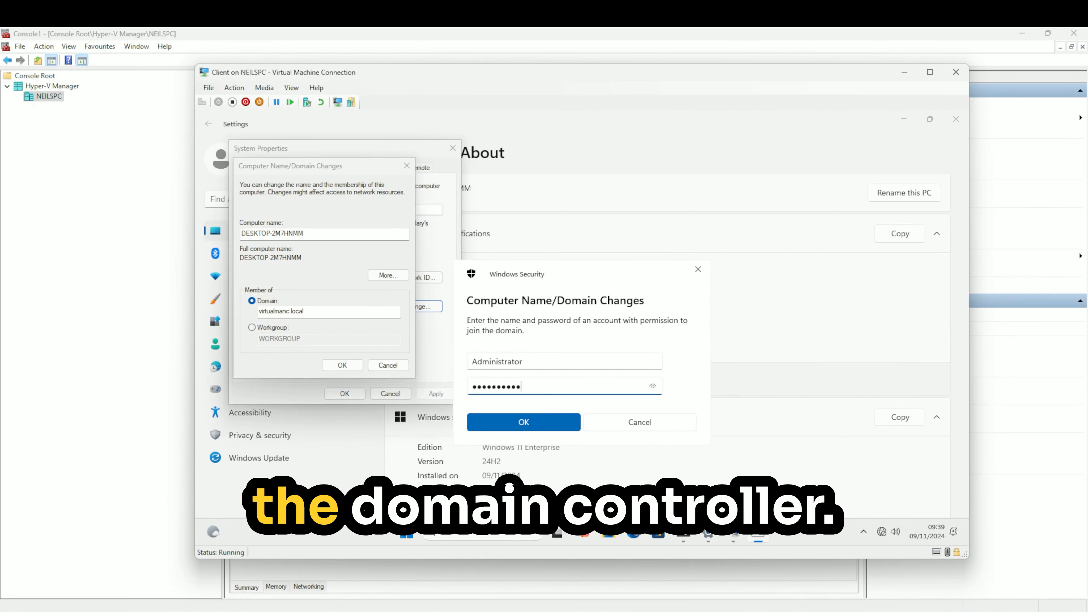
left_click(524, 423)
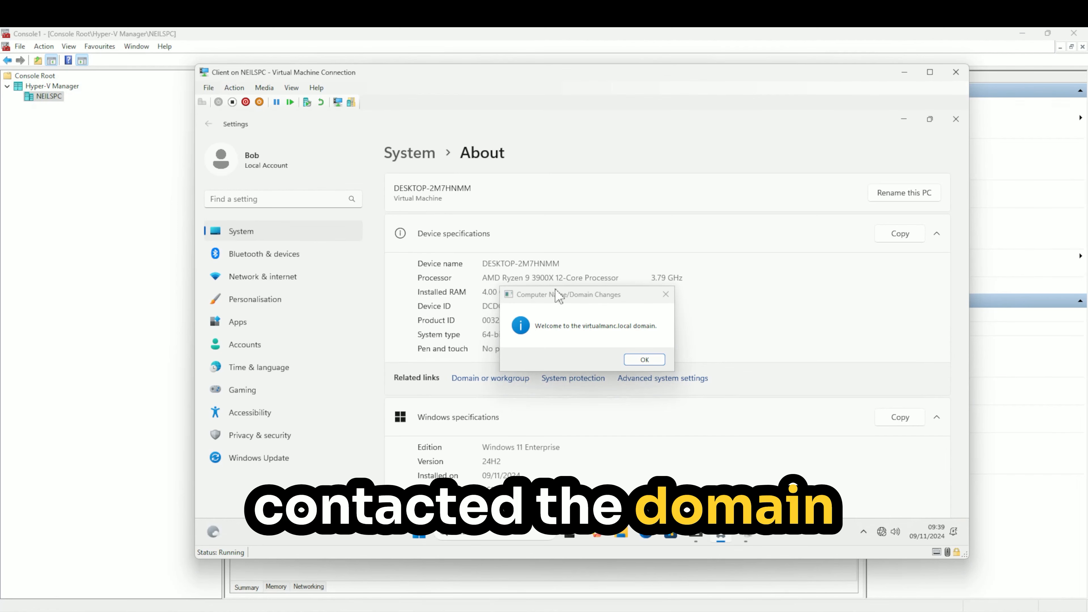
Acknowledge the welcome and restart notices, close System Properties, and restart now.
left_click(644, 359)
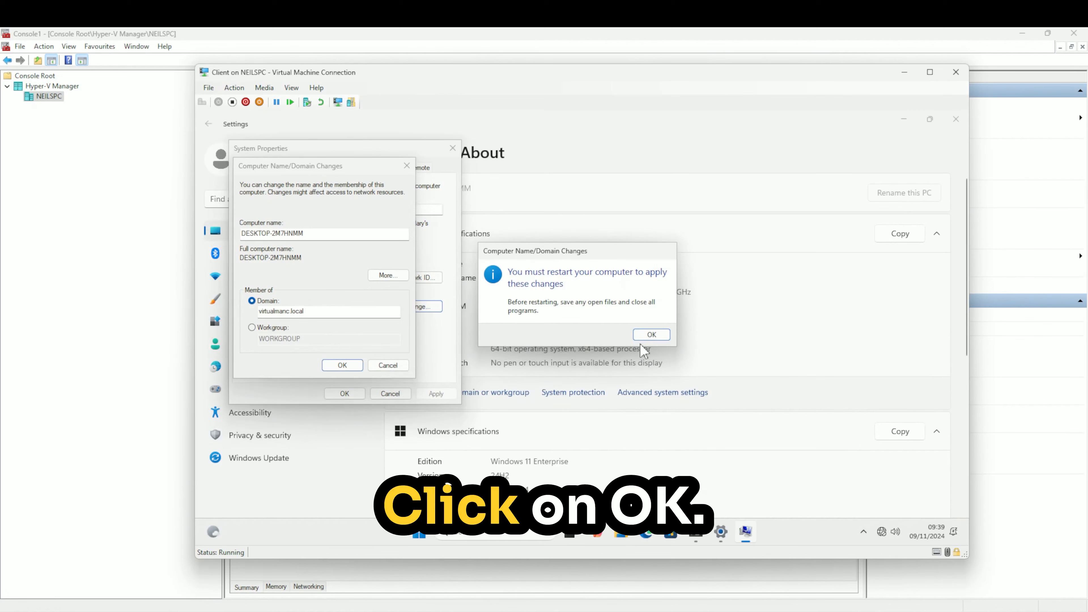
left_click(651, 334)
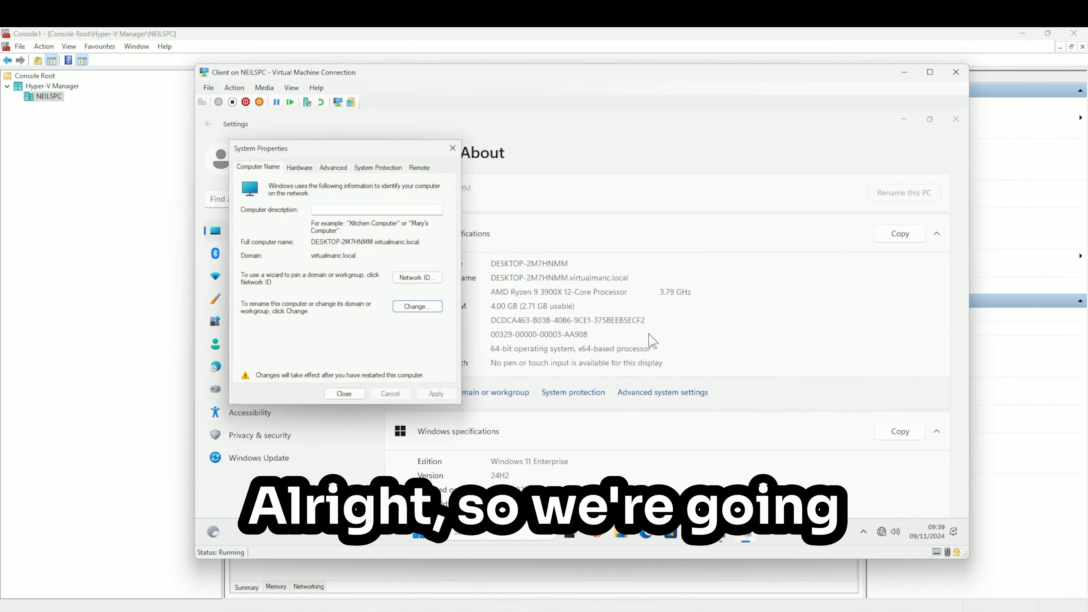
left_click(344, 393)
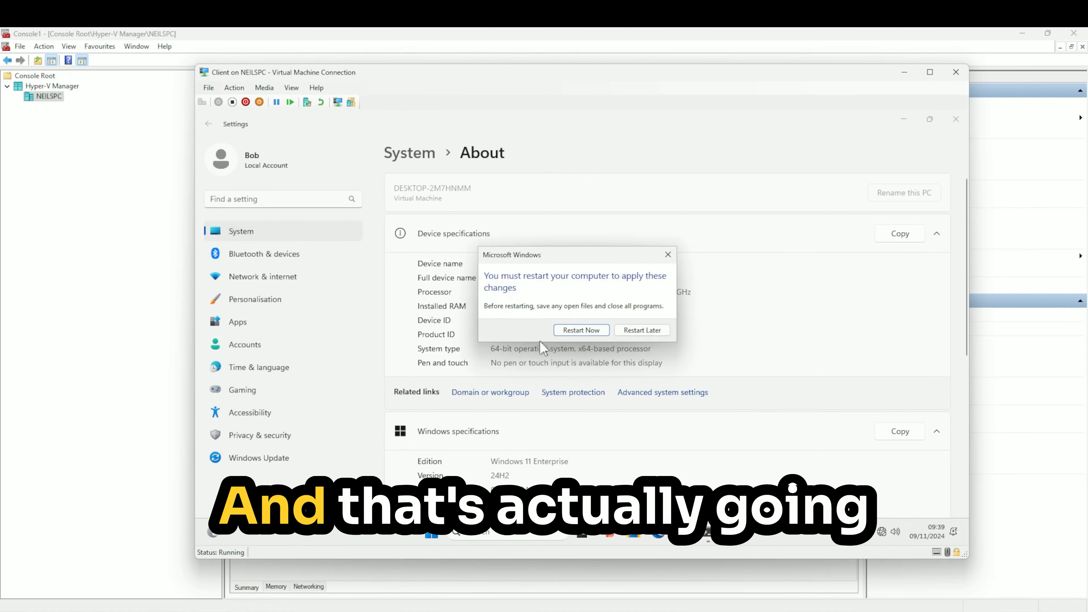
left_click(578, 337)
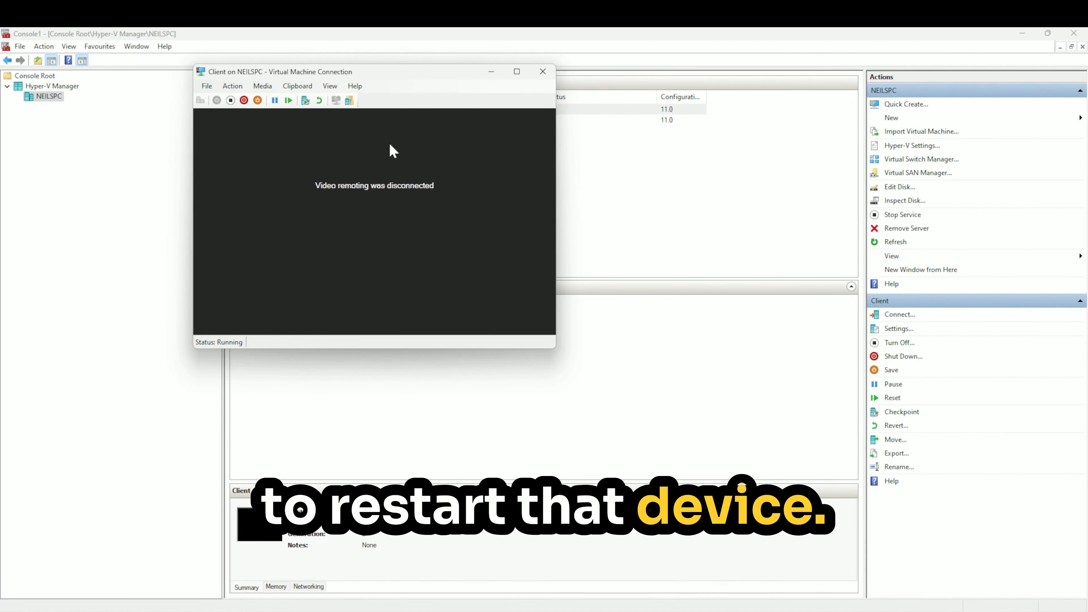
Reconnect to the restarted client VM and reach the Other user sign-in screen.
left_click(398, 279)
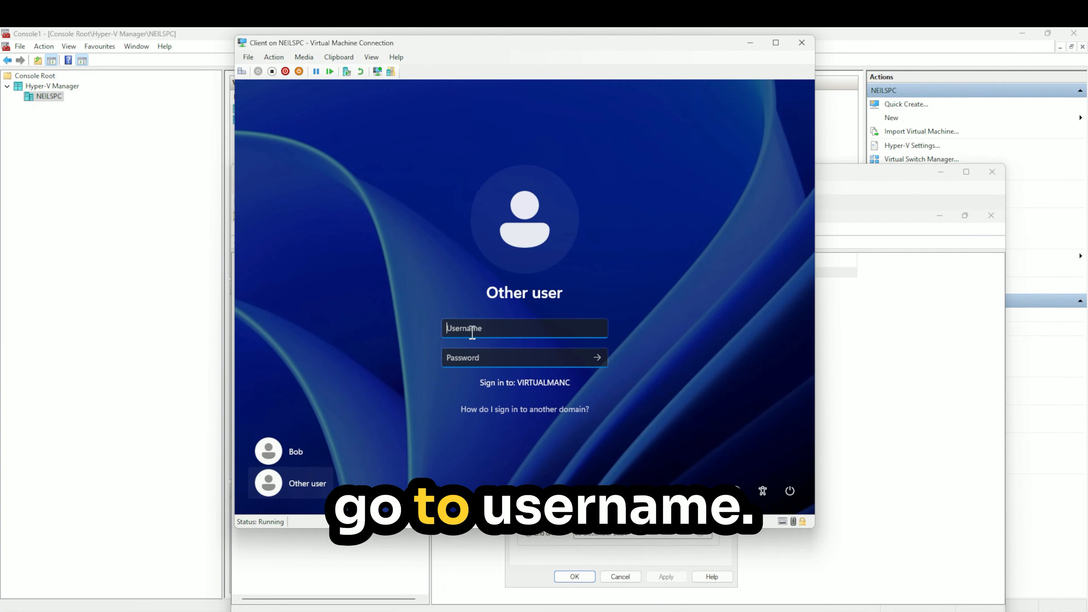
type("B")
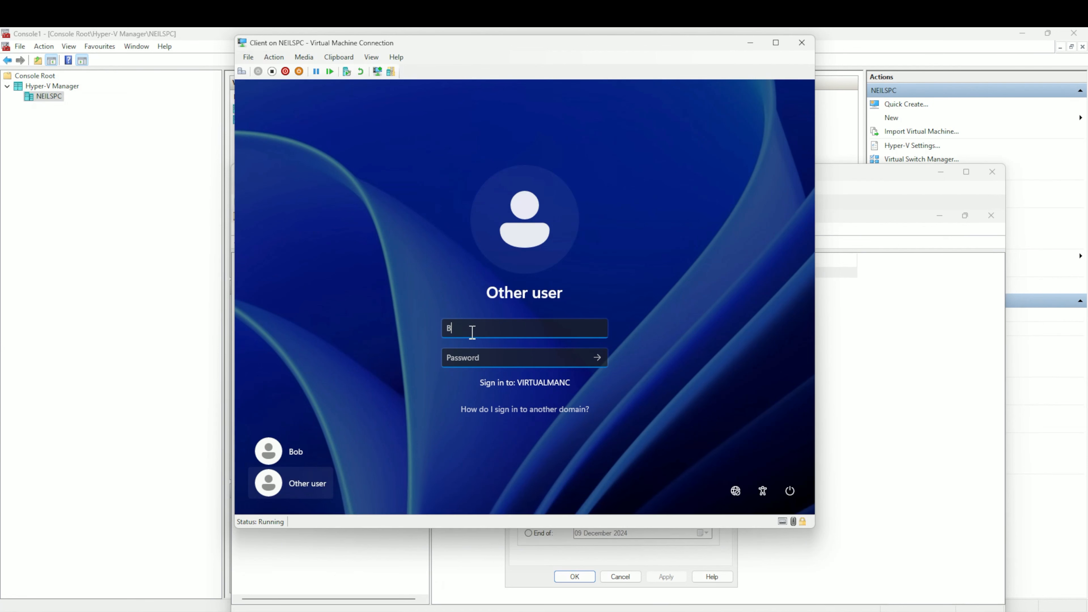
type("OBsmith")
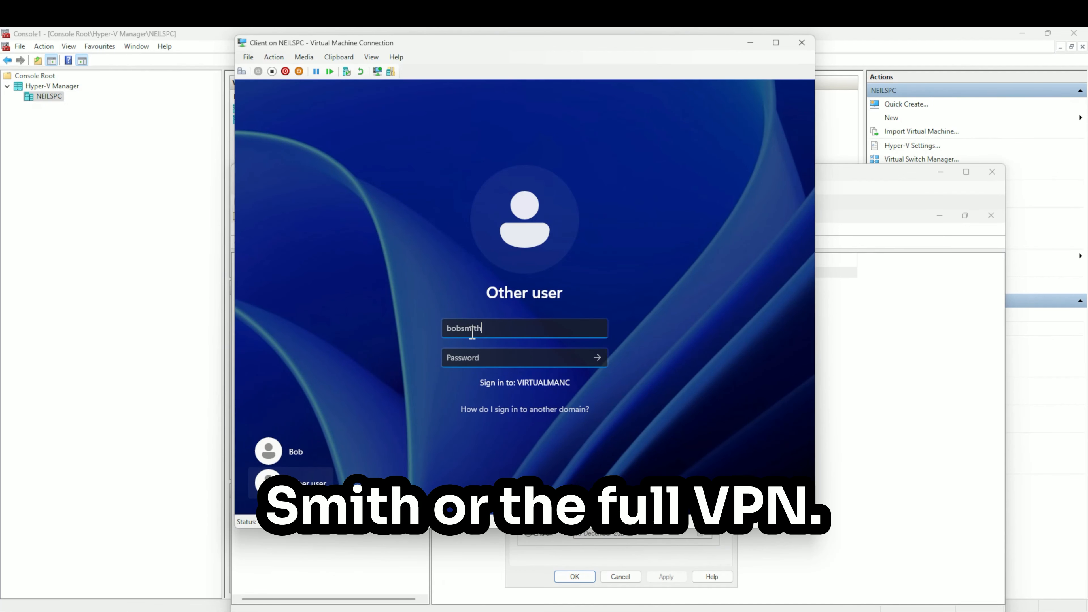
type("@vir")
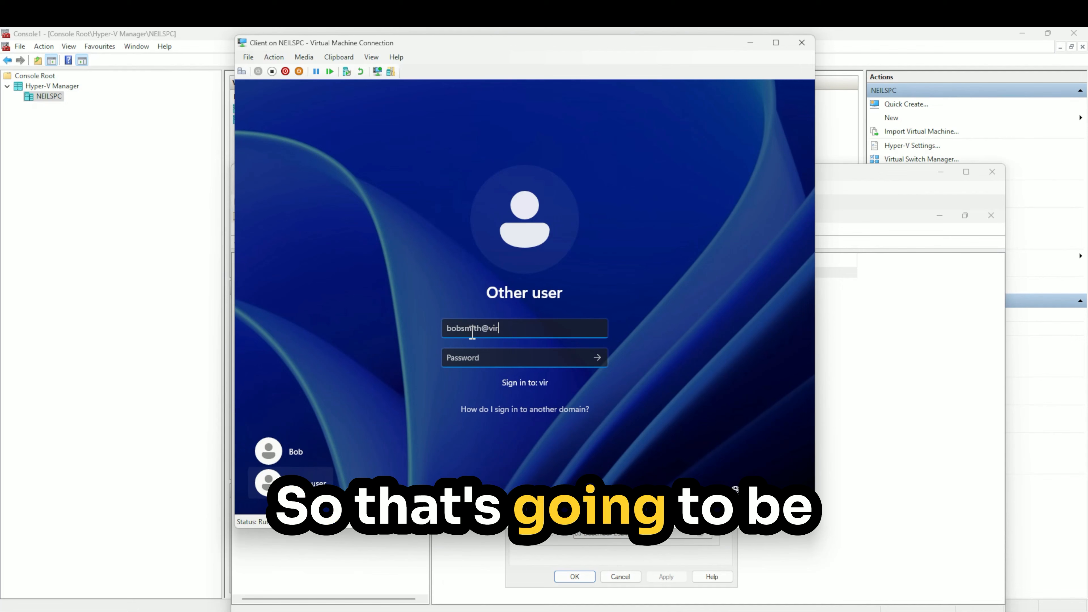
type("tualmanc.local")
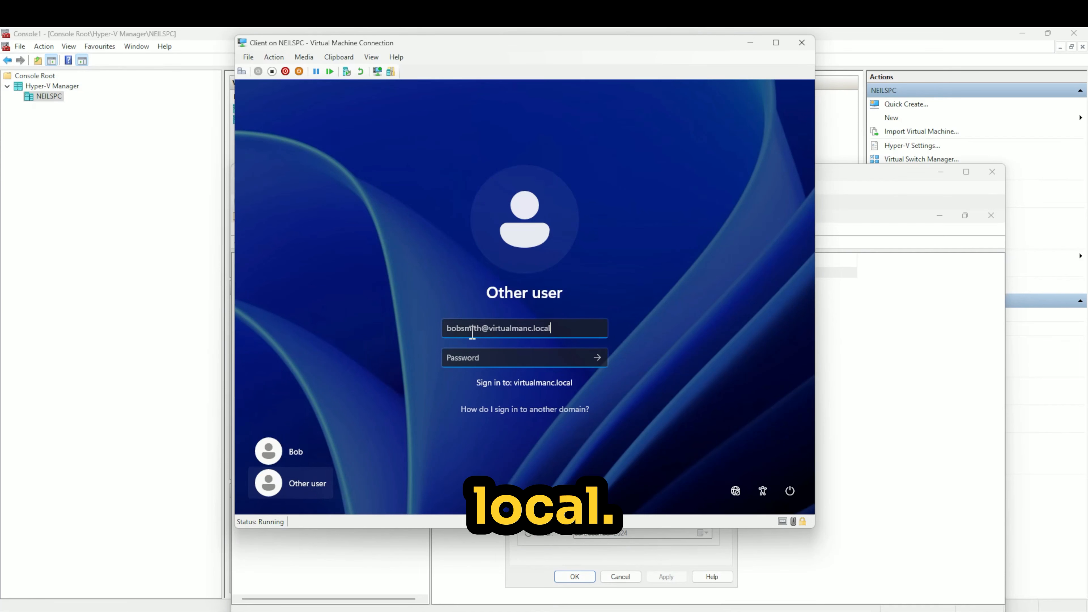
key("Tab")
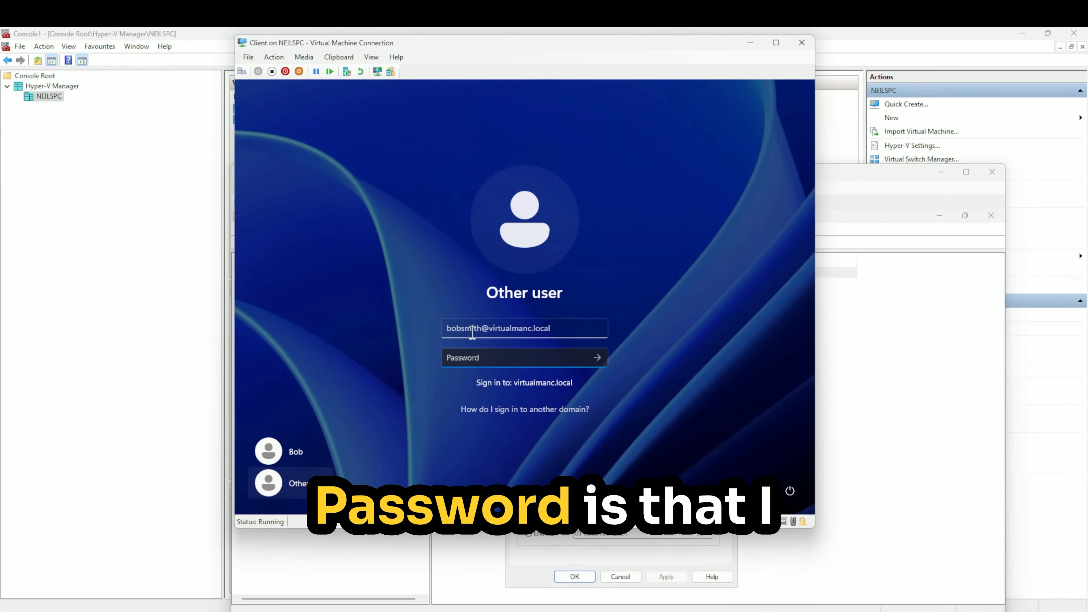
type("P••••••••")
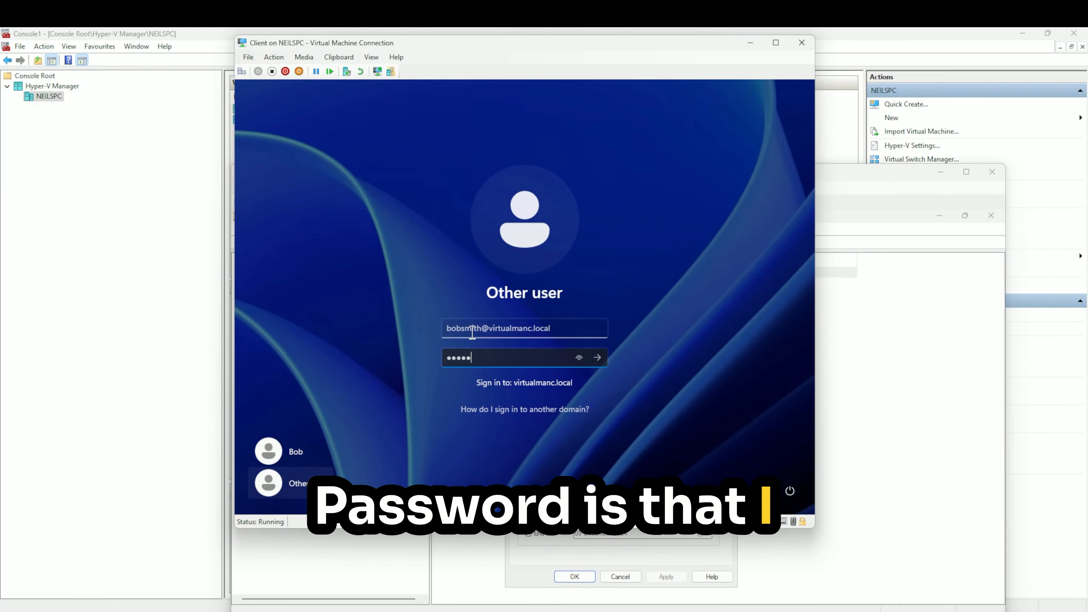
key("Return")
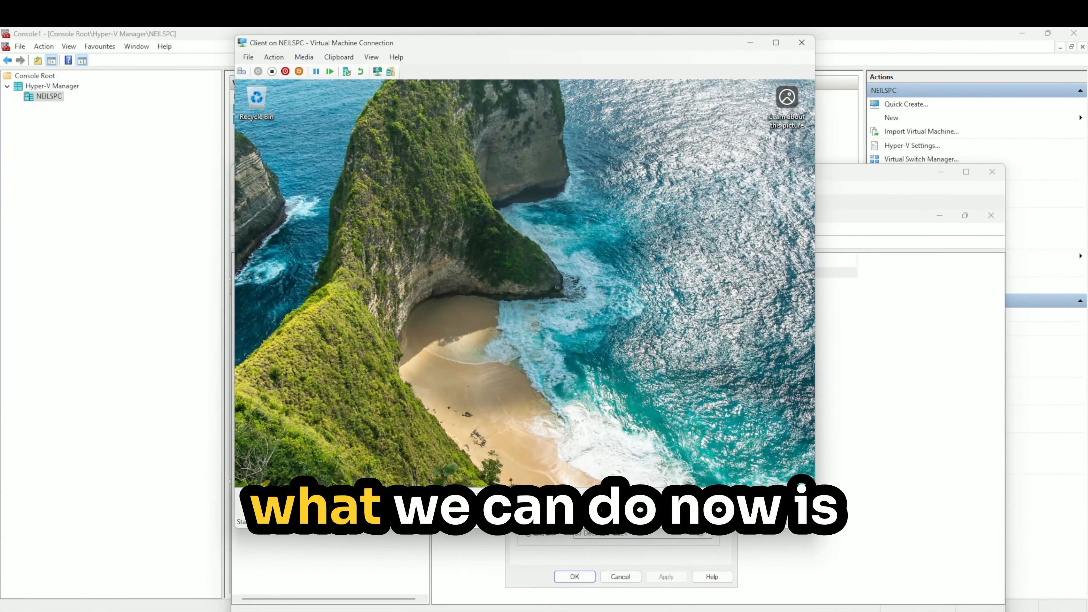
In Command Prompt, run whoami, then try gpresult /r /scope computer, which returns Access Denied.
key("super")
type("cmd")
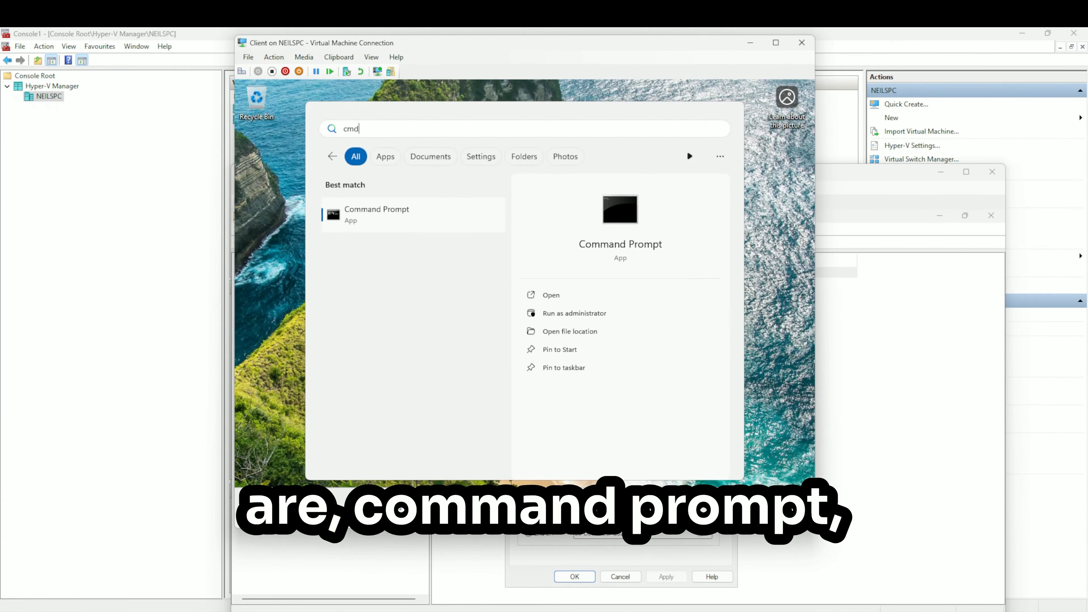
key("Return")
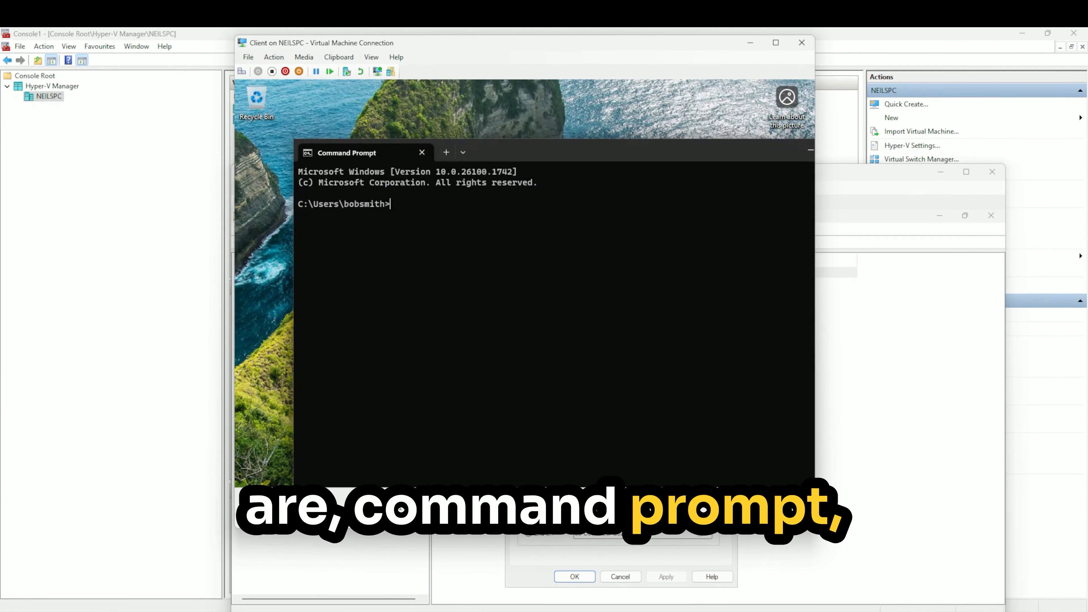
type("wh")
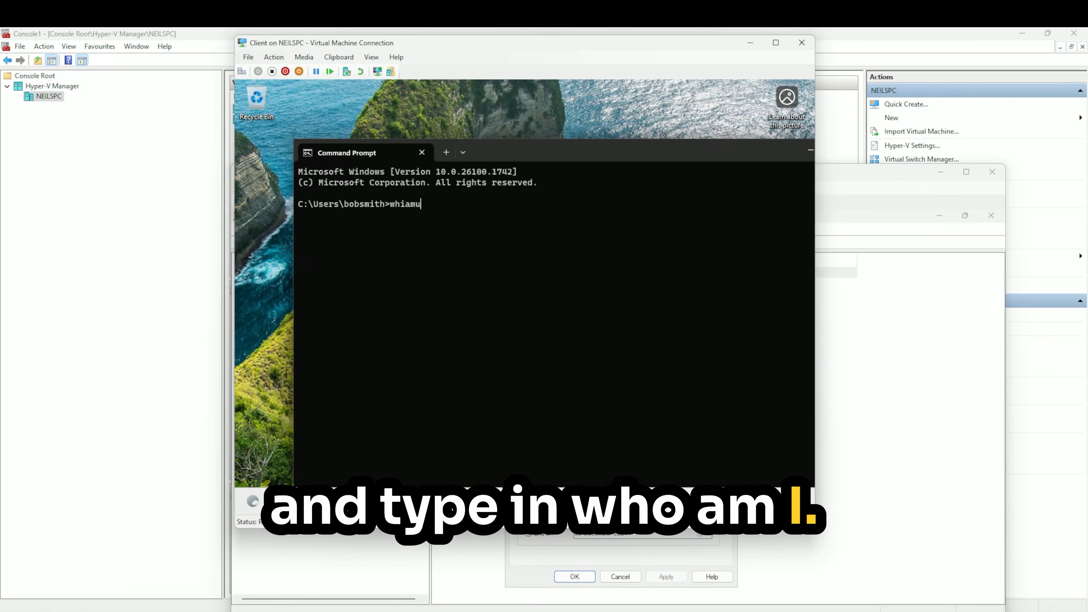
type("oami")
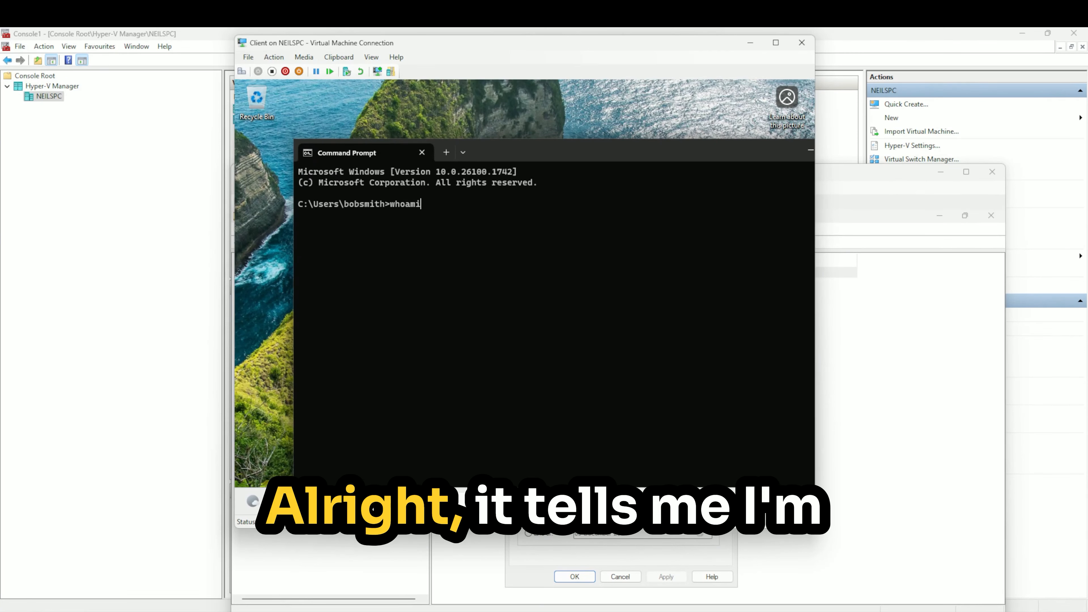
key("Return")
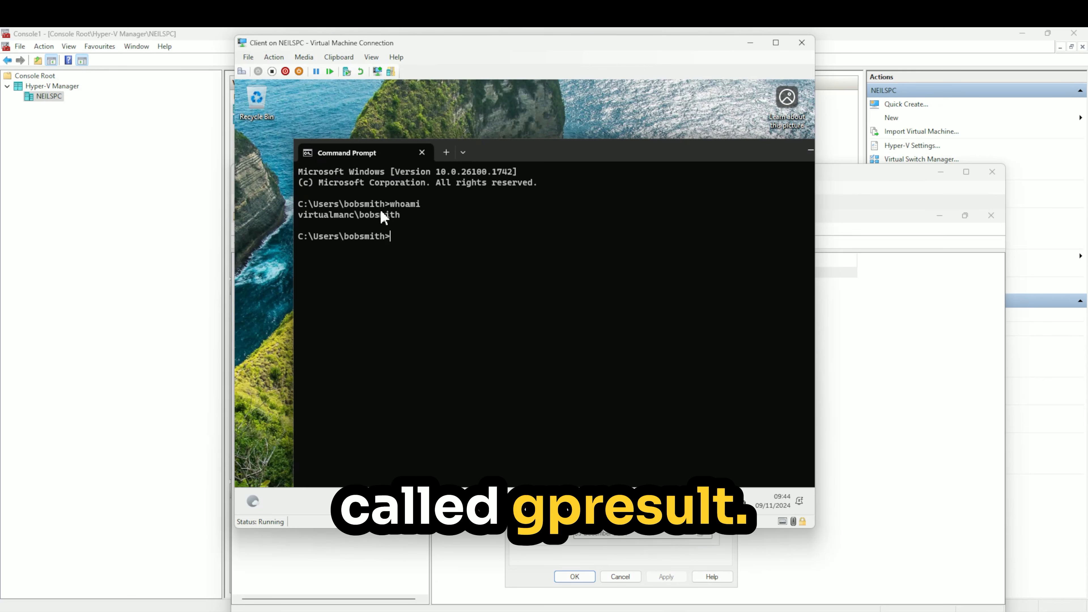
type("gpresult ")
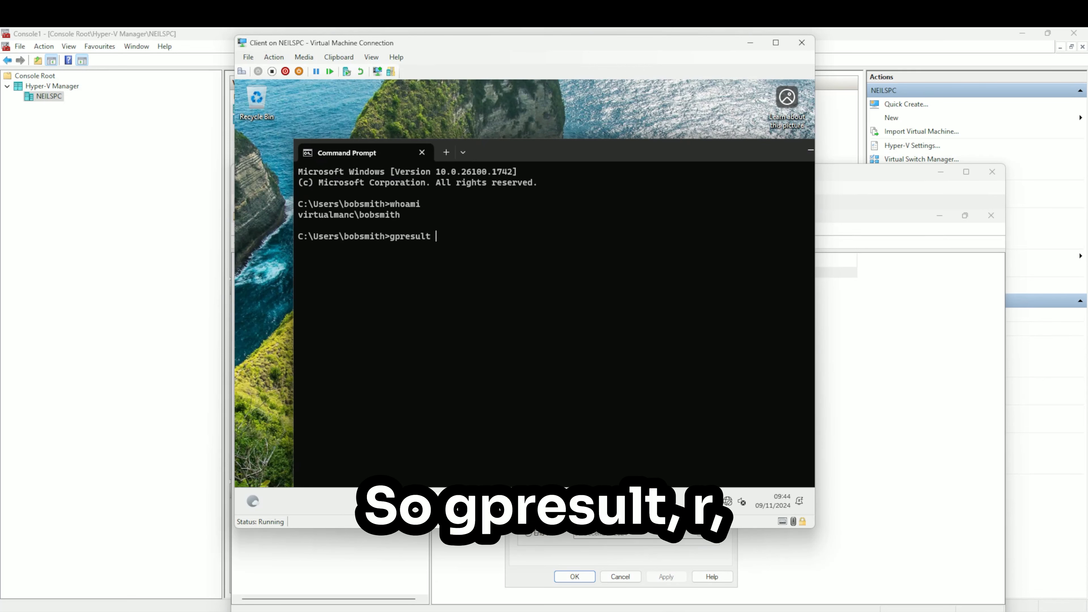
type("/r /scope ")
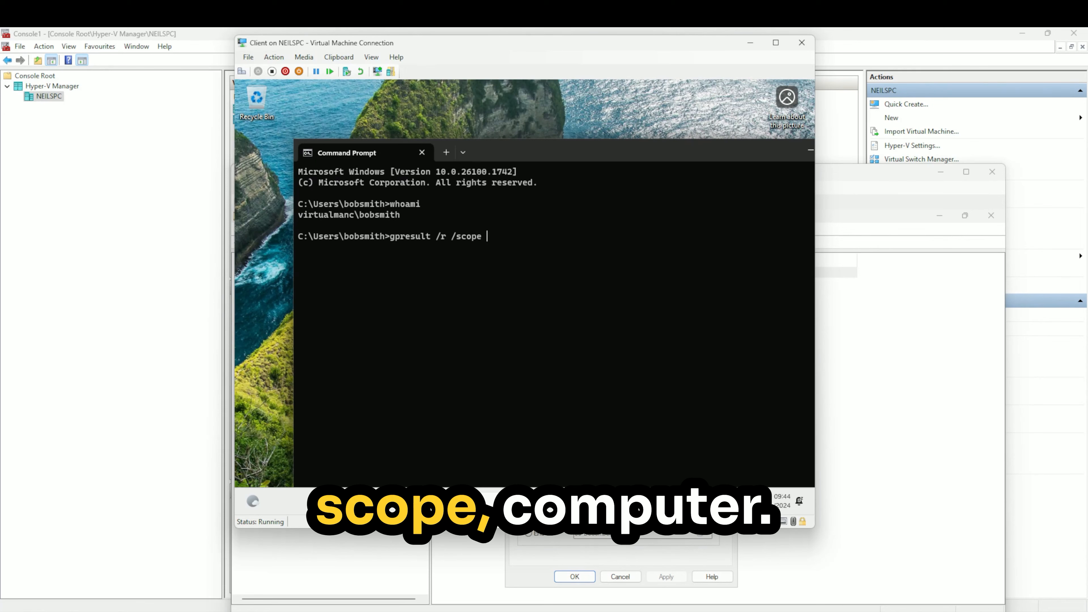
type("computer")
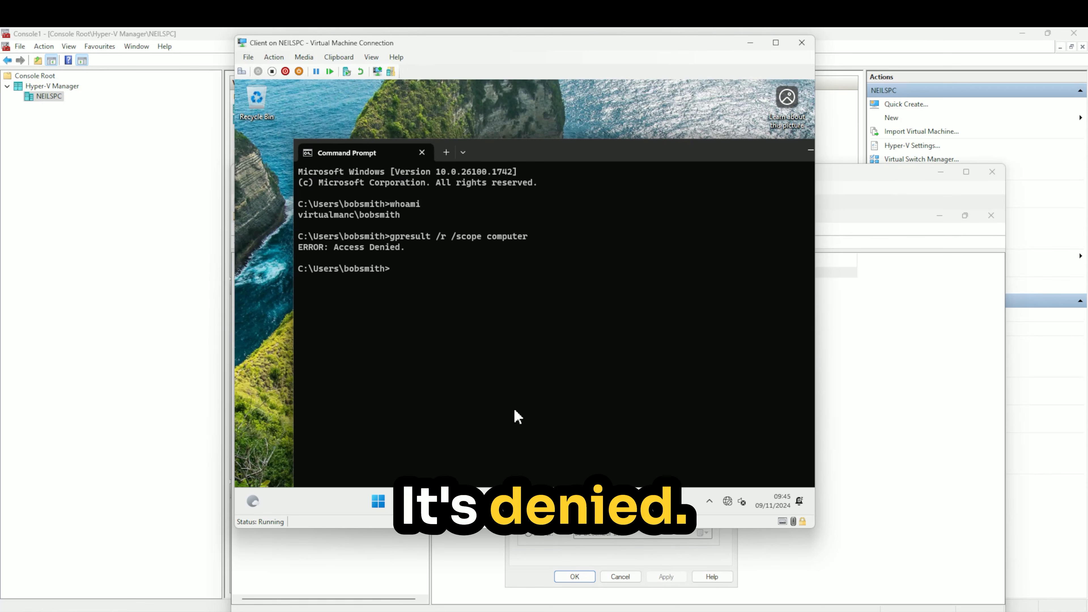
key("super")
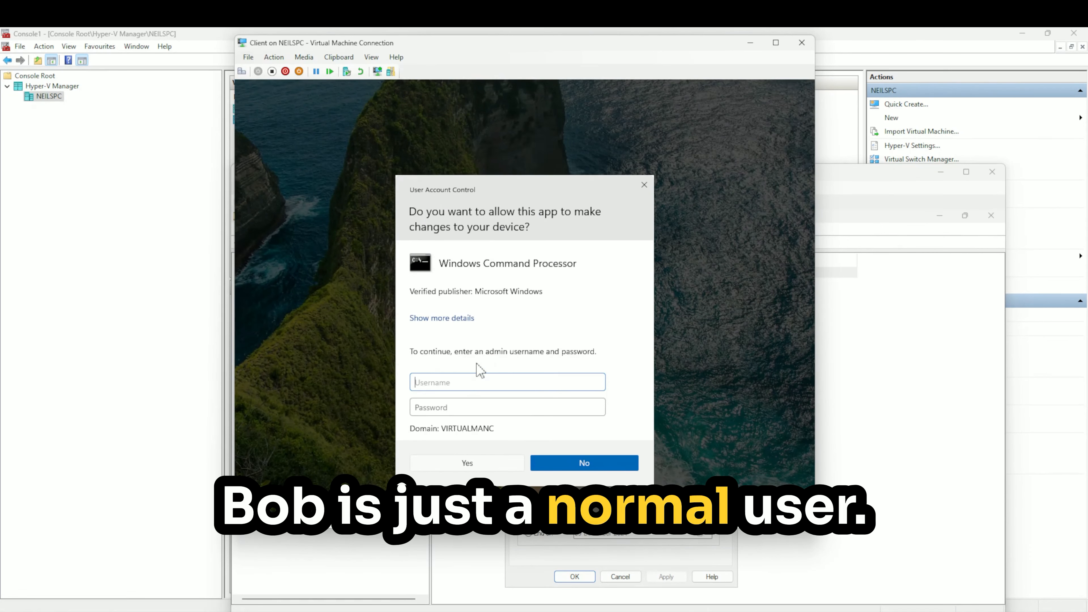
Supply the domain Administrator username and password in the UAC prompt to open an elevated Command Prompt.
type("S")
key("BackSpace")
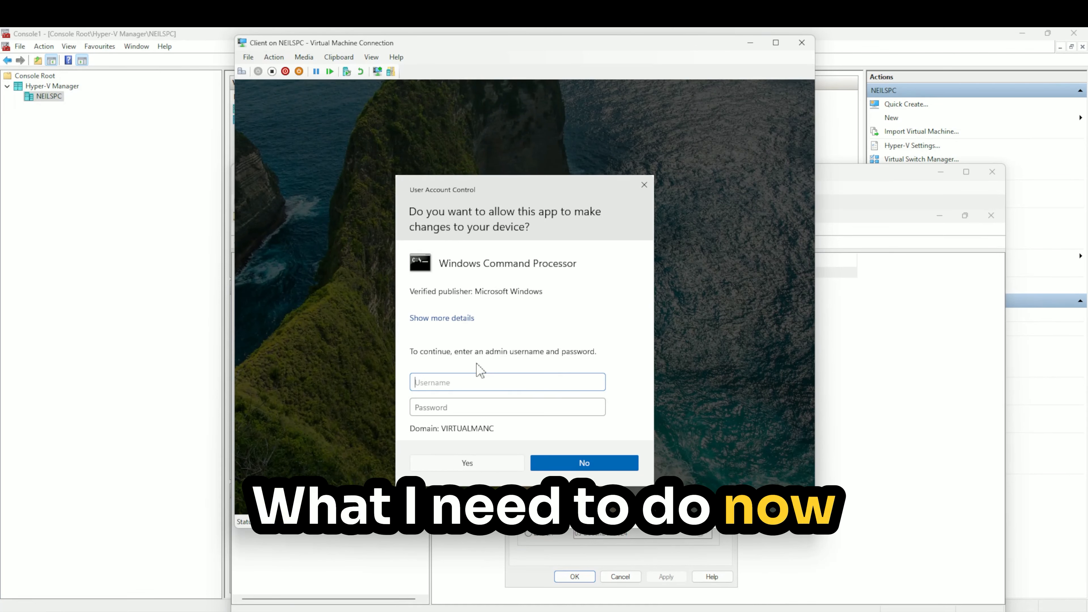
type("Administraor")
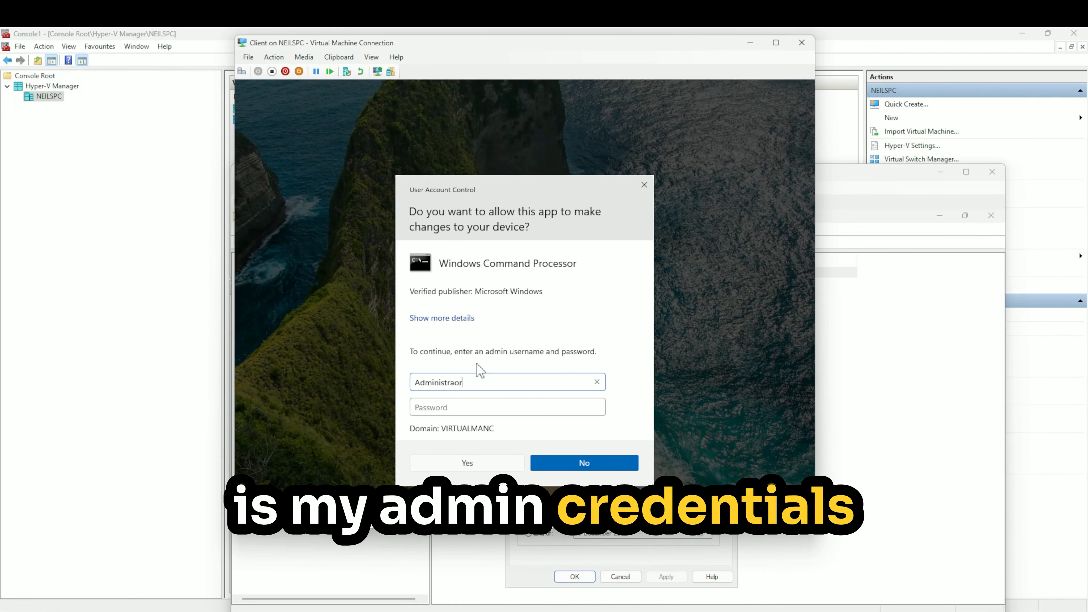
key("BackSpace")
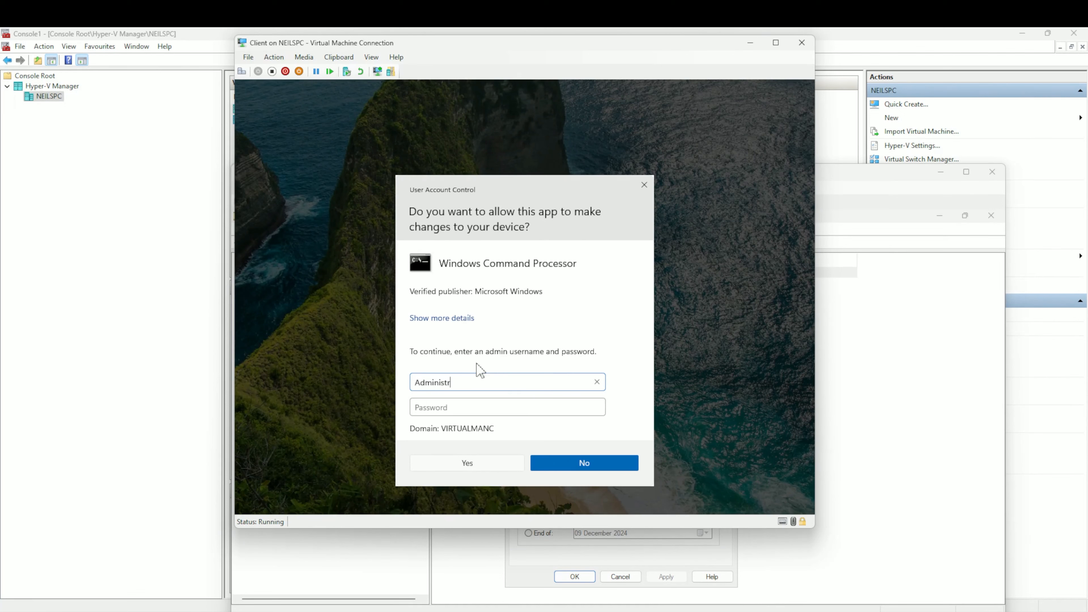
key("Caps_Lock")
type("•")
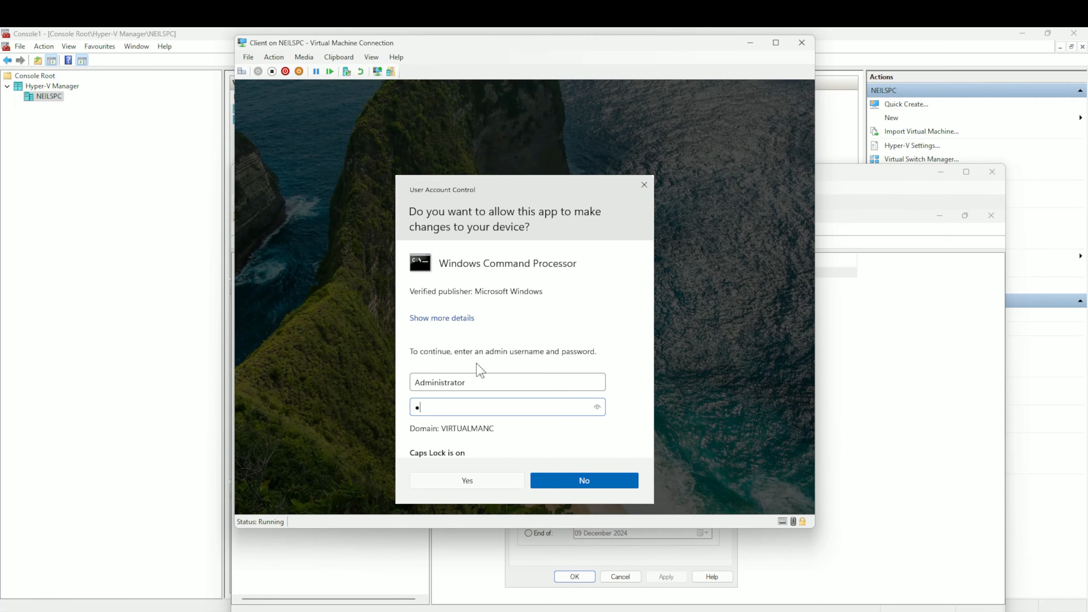
key("Caps_Lock")
type("•")
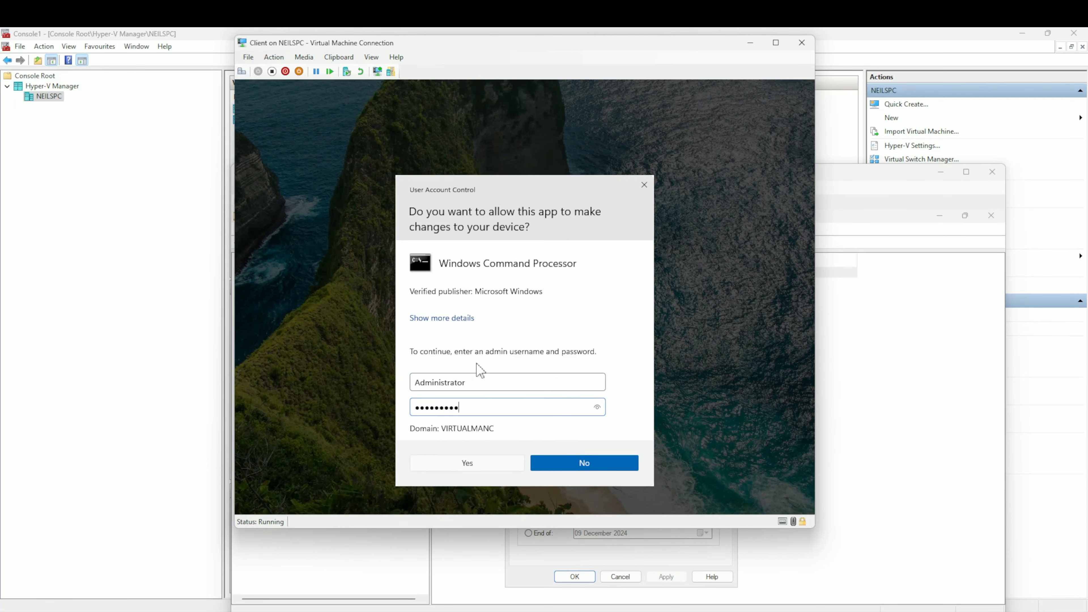
key("Return")
key("super")
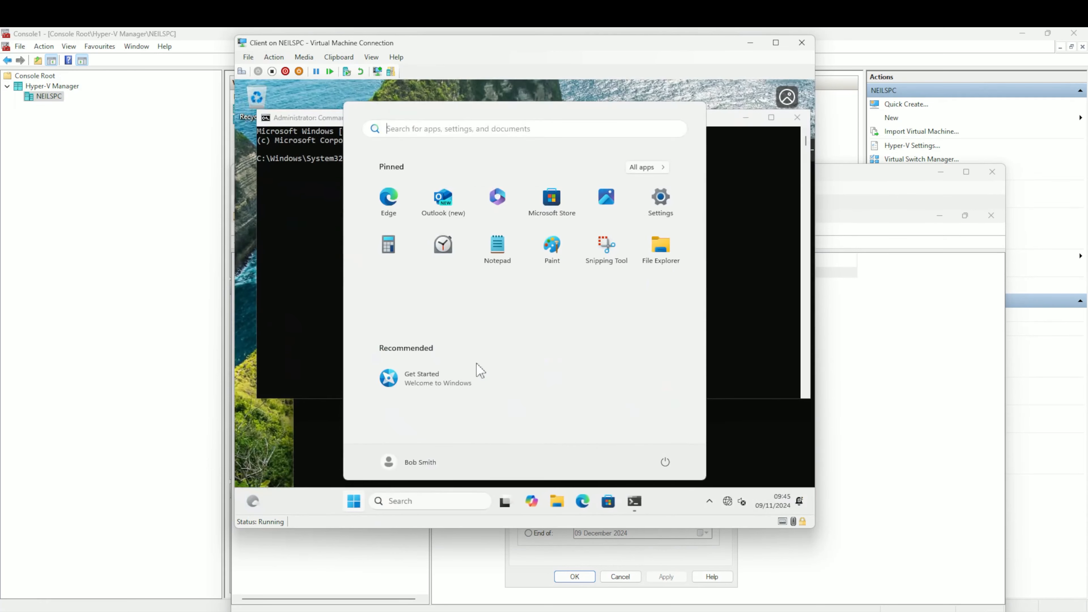
left_click(320, 214)
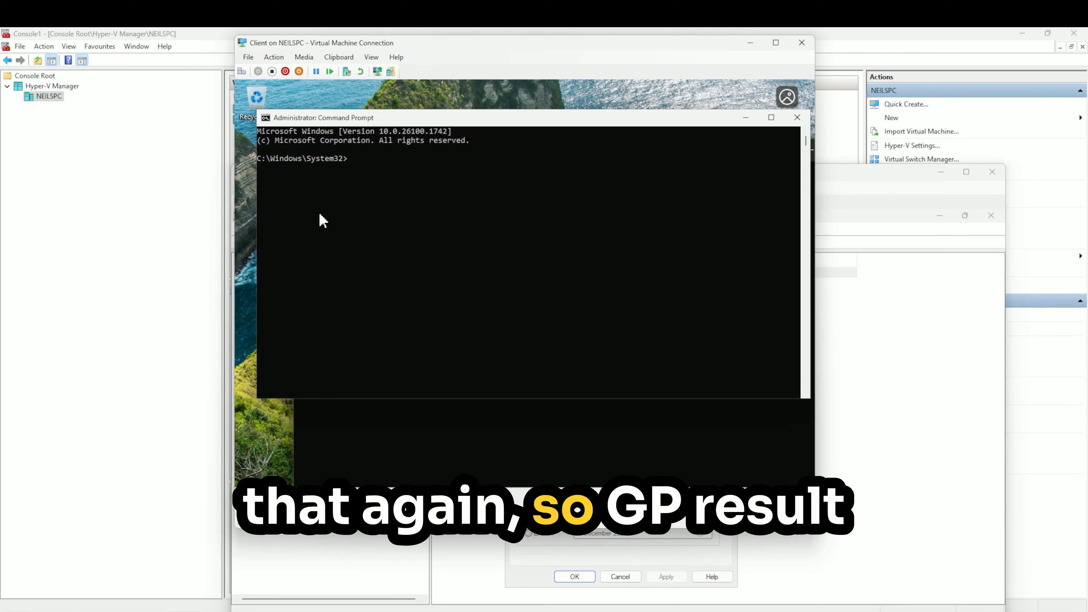
Run gpresult /r /scope computer in the elevated prompt and review the report.
type("gpresult ")
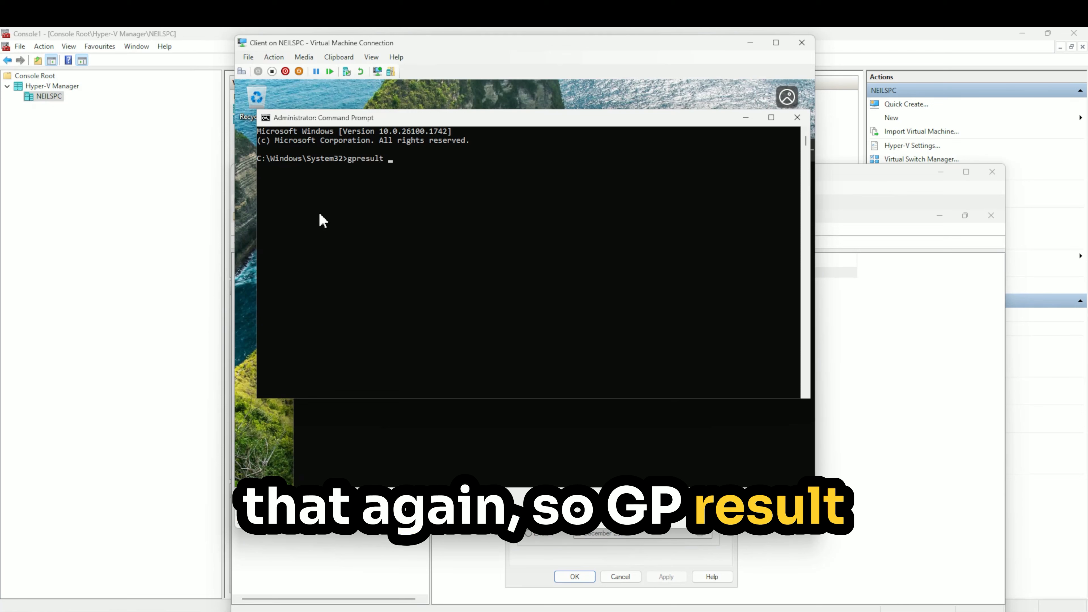
type("/r")
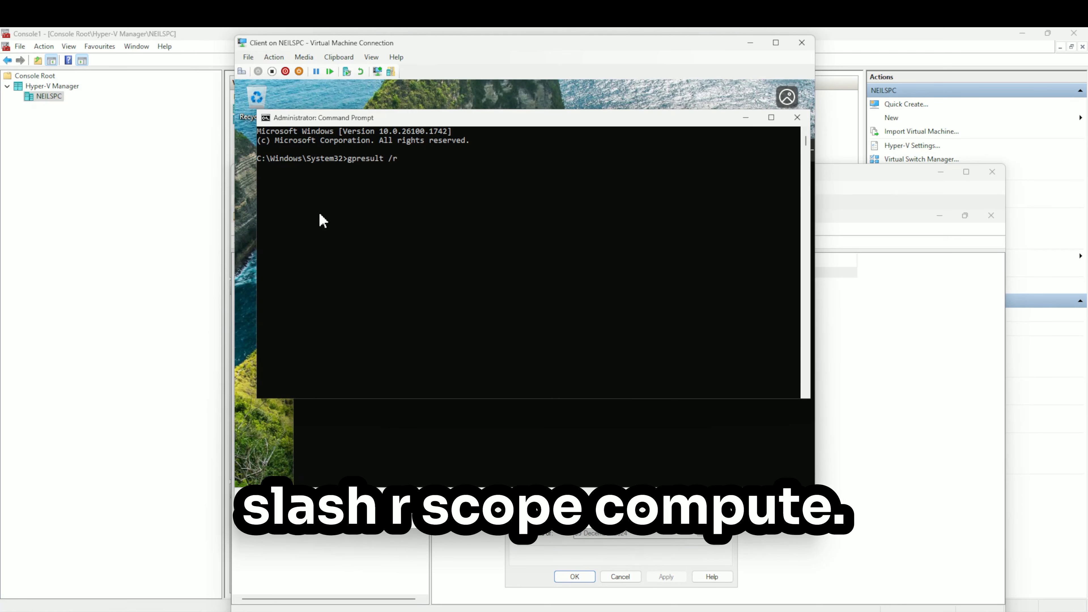
type(" ./scope compu")
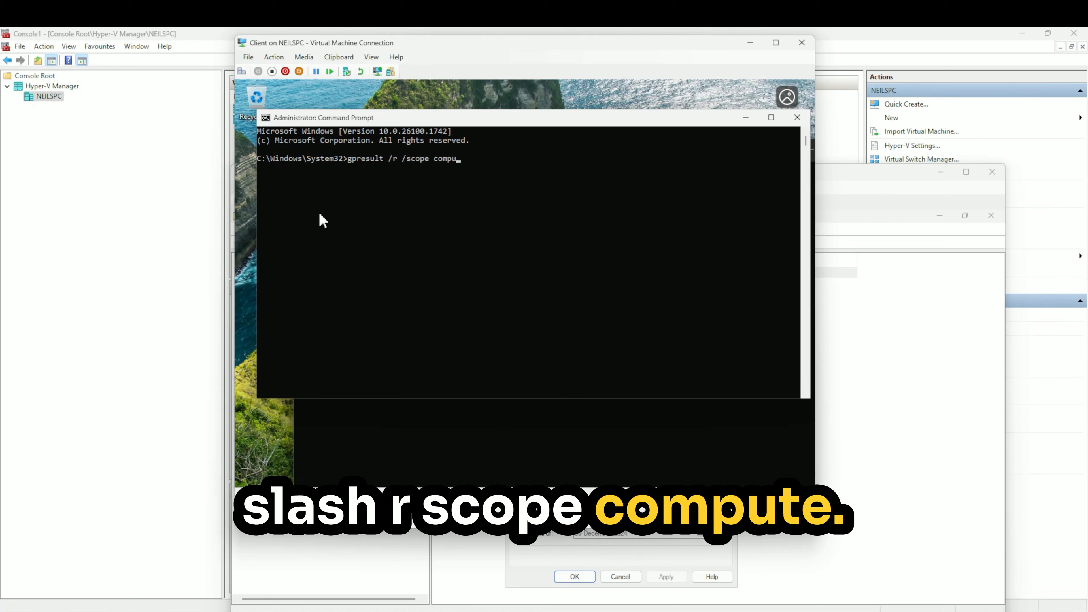
type("ter")
key("Return")
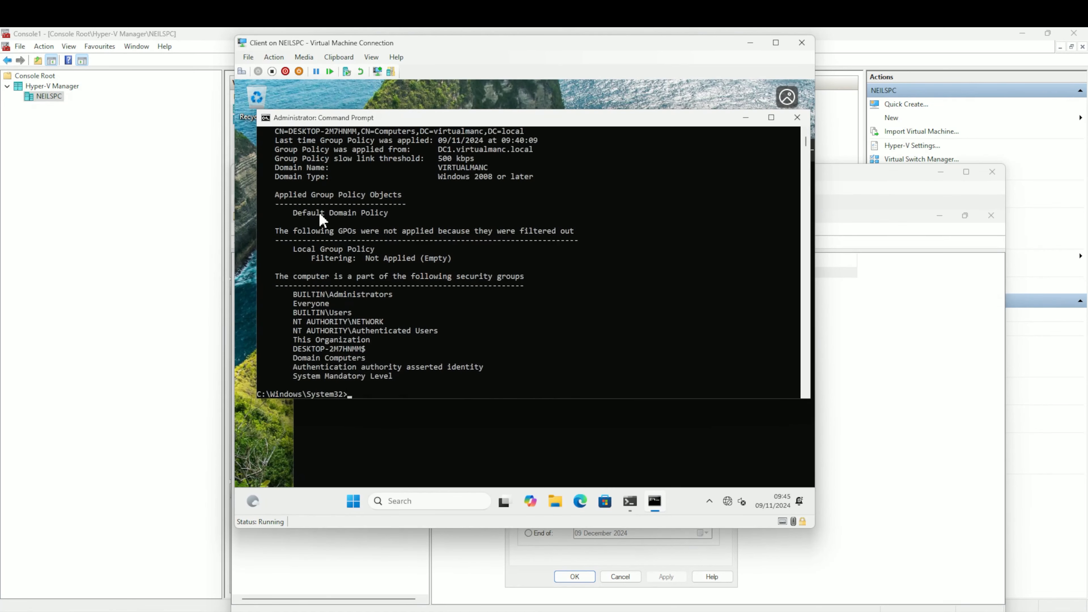
scroll(322, 219, "up", 2)
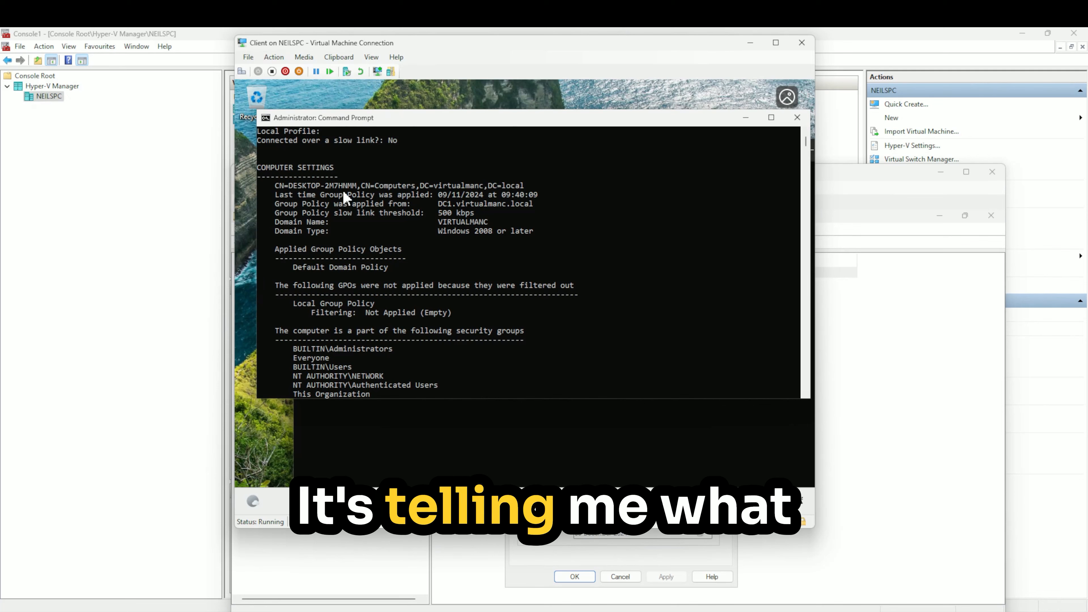
scroll(347, 198, "down", 1)
scroll(346, 198, "down", 1)
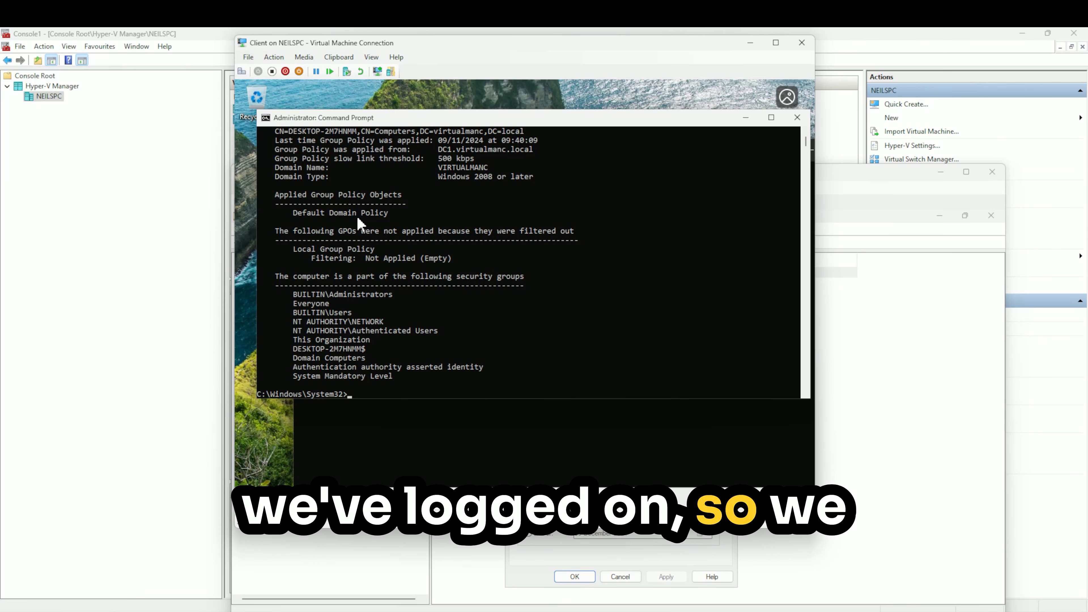
Run gpupdate /force, then rerun gpresult /r /scope computer to see policy applied at 09:46.
type("gpupd")
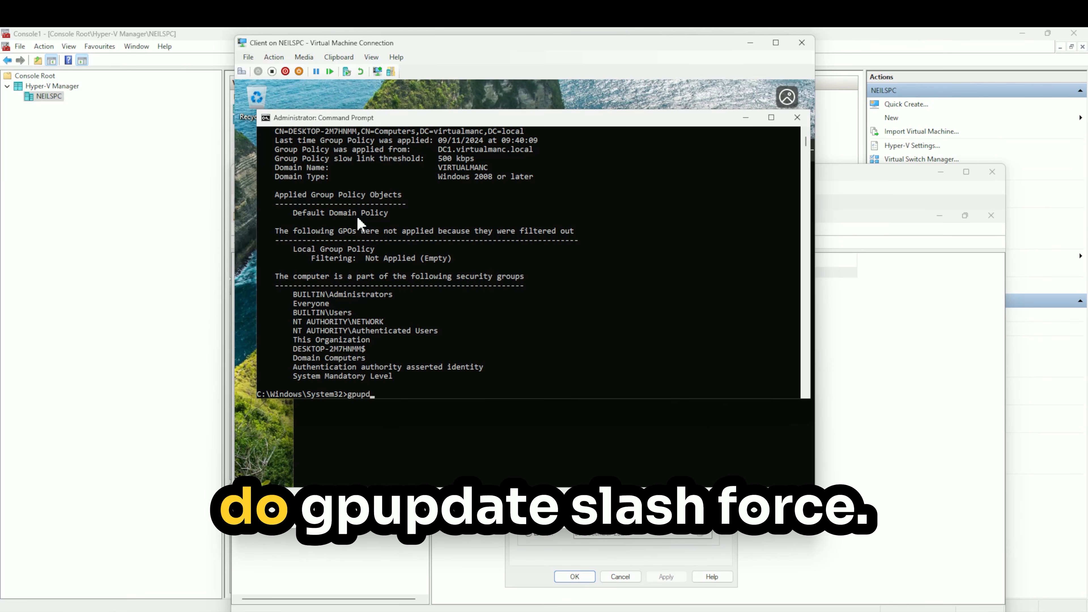
type("ate /force")
key("Return")
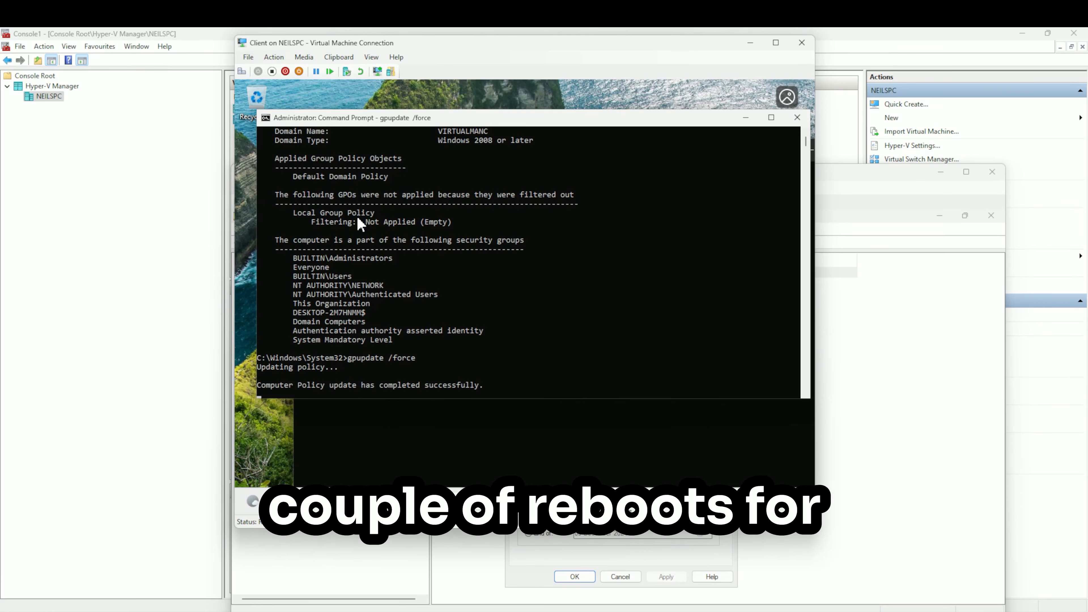
key("Up")
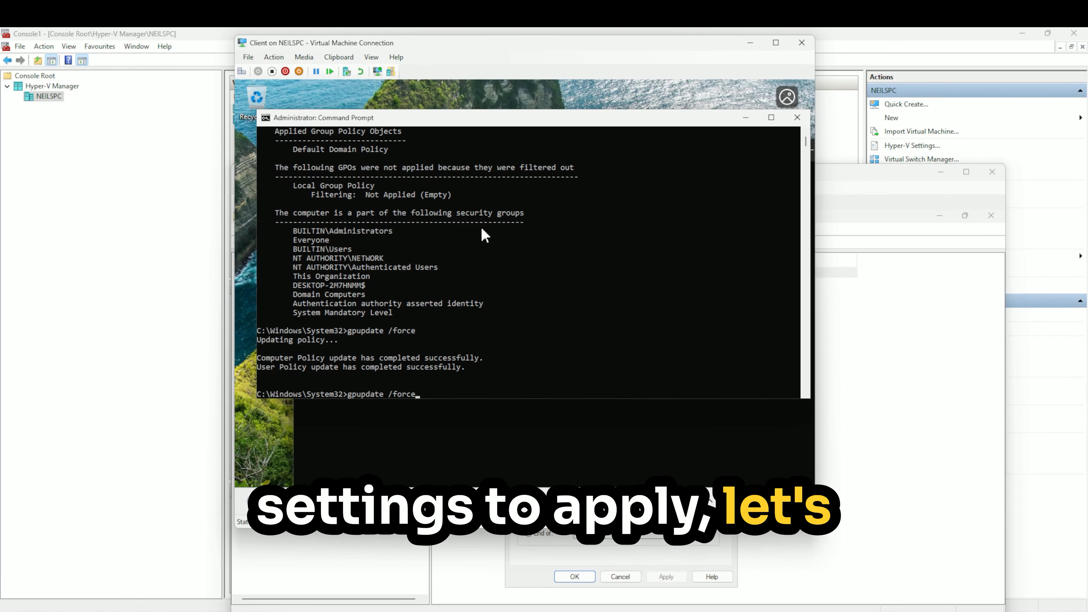
key("Up")
key("Return")
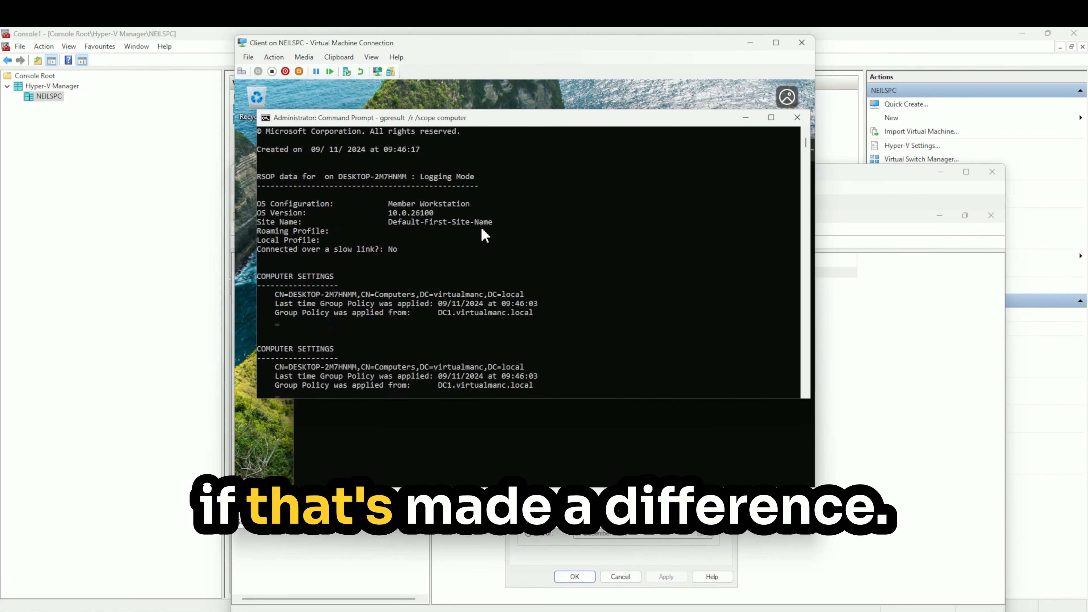